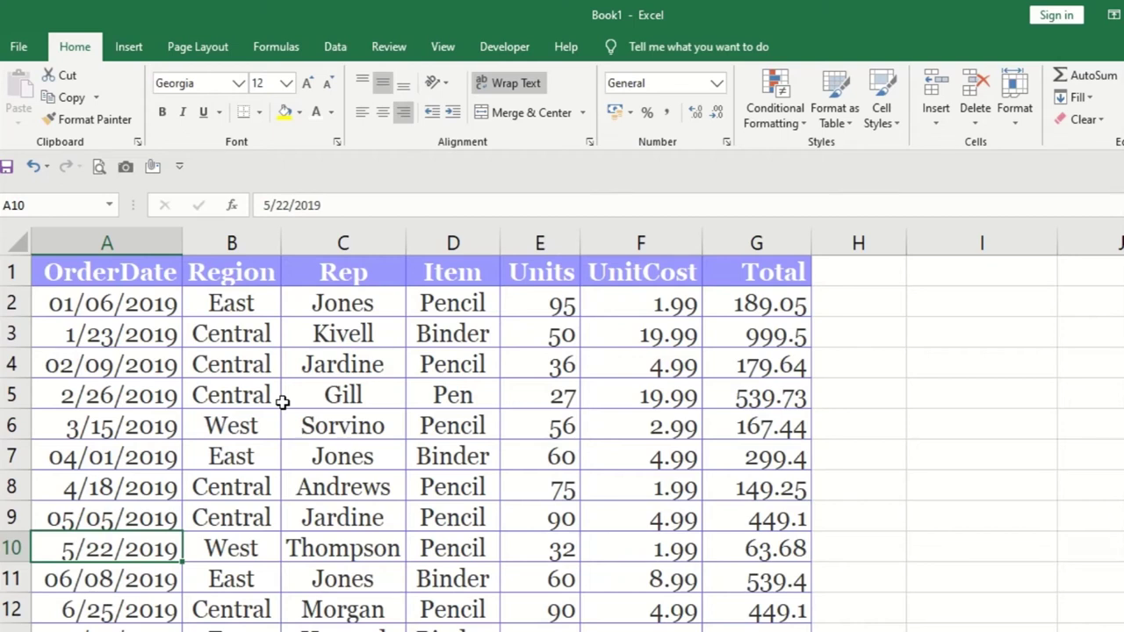
Look over the sales table and check the sample data page's full address
{"action": "left_click", "coordinate": [282, 401]}
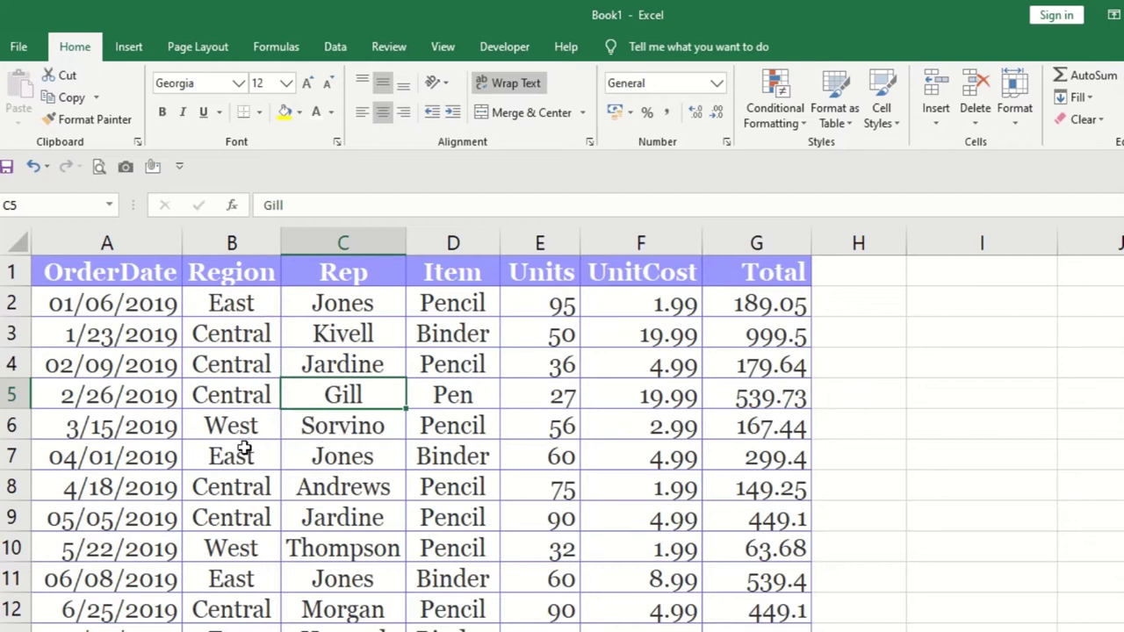
{"action": "left_click_drag", "start_coordinate": [119, 275], "coordinate": [706, 545]}
{"action": "scroll", "coordinate": [549, 491], "scroll_direction": "down", "scroll_amount": 2}
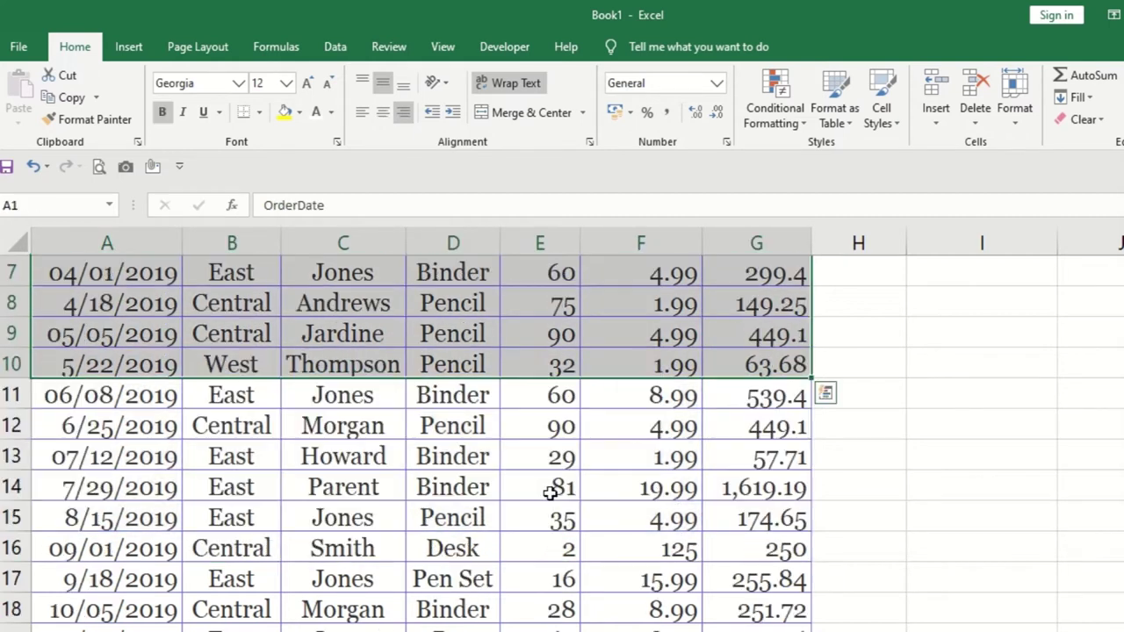
{"action": "scroll", "coordinate": [546, 494], "scroll_direction": "up", "scroll_amount": 2}
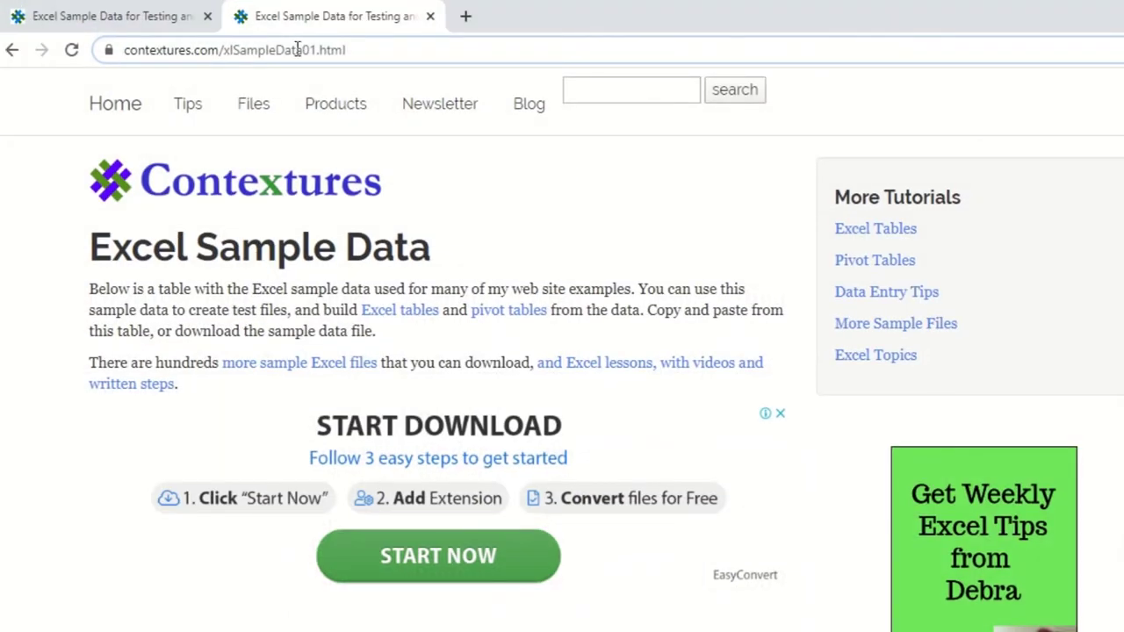
{"action": "left_click", "coordinate": [296, 50]}
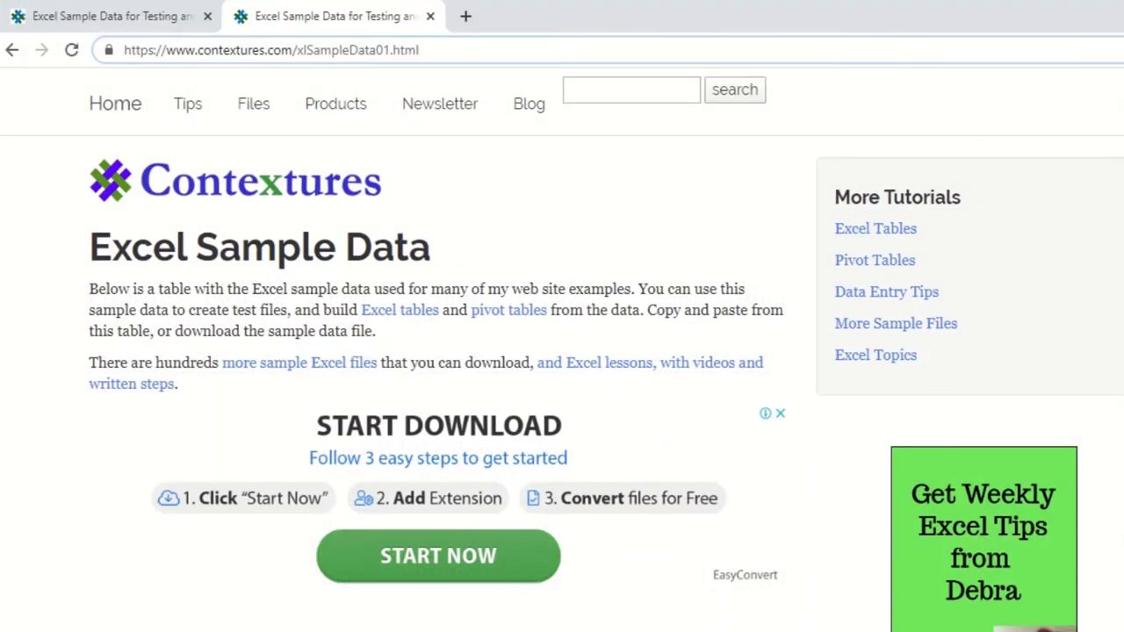
{"action": "left_click", "coordinate": [646, 613]}
Select cells in the sales table, then the data range A1:G11
{"action": "left_click", "coordinate": [486, 339]}
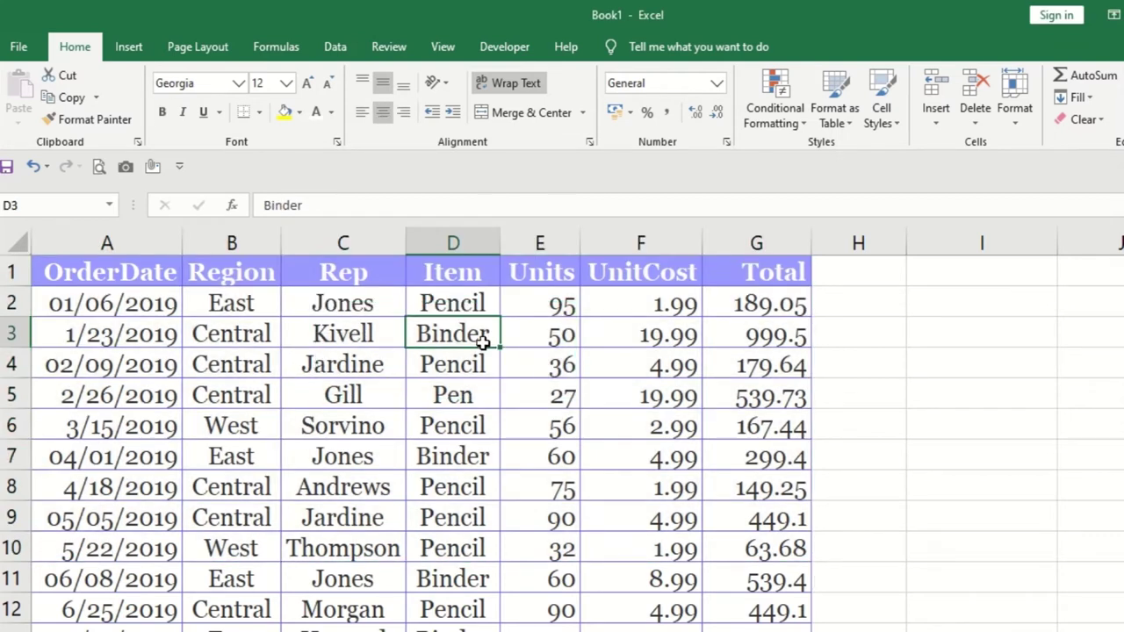
{"action": "left_click", "coordinate": [301, 419]}
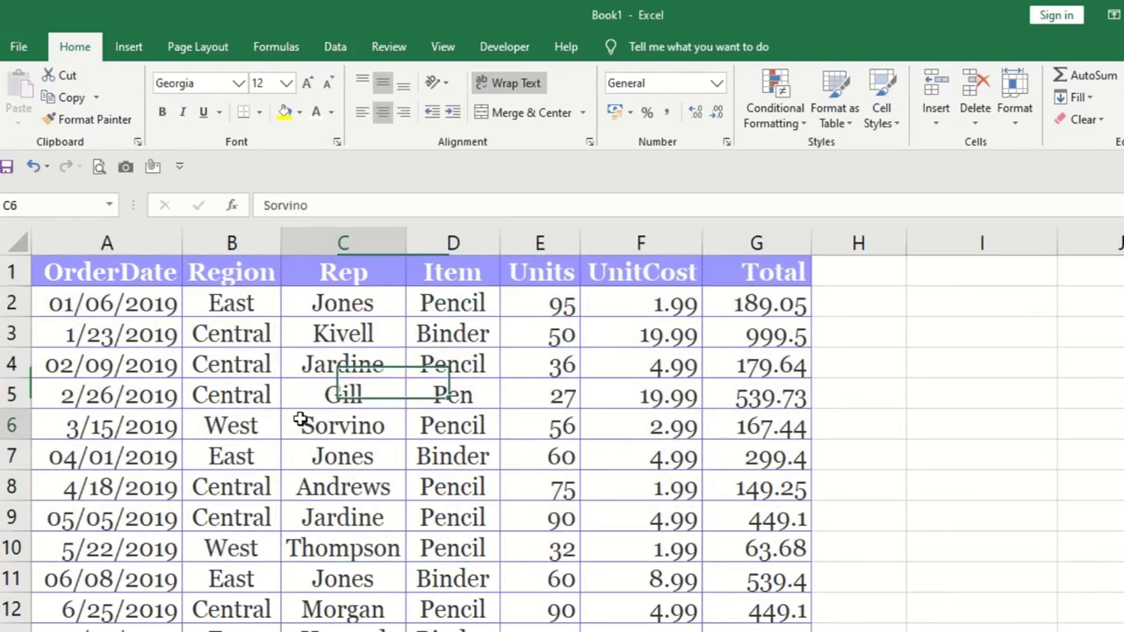
{"action": "left_click", "coordinate": [156, 303]}
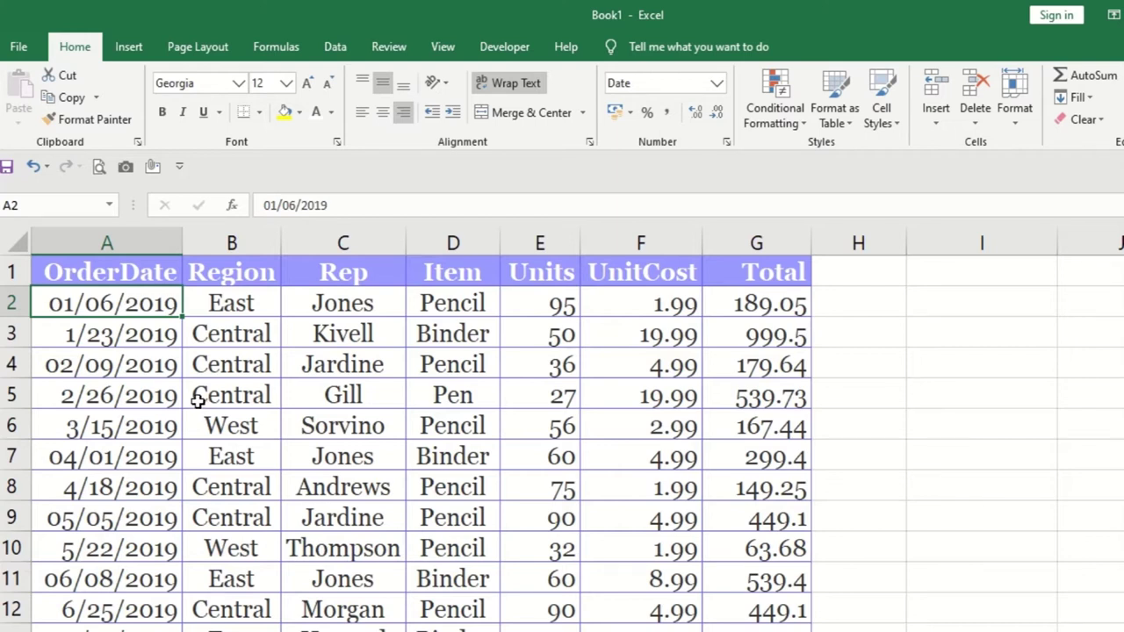
{"action": "left_click", "coordinate": [198, 400]}
{"action": "left_click", "coordinate": [130, 313]}
{"action": "left_click_drag", "start_coordinate": [122, 273], "coordinate": [753, 582]}
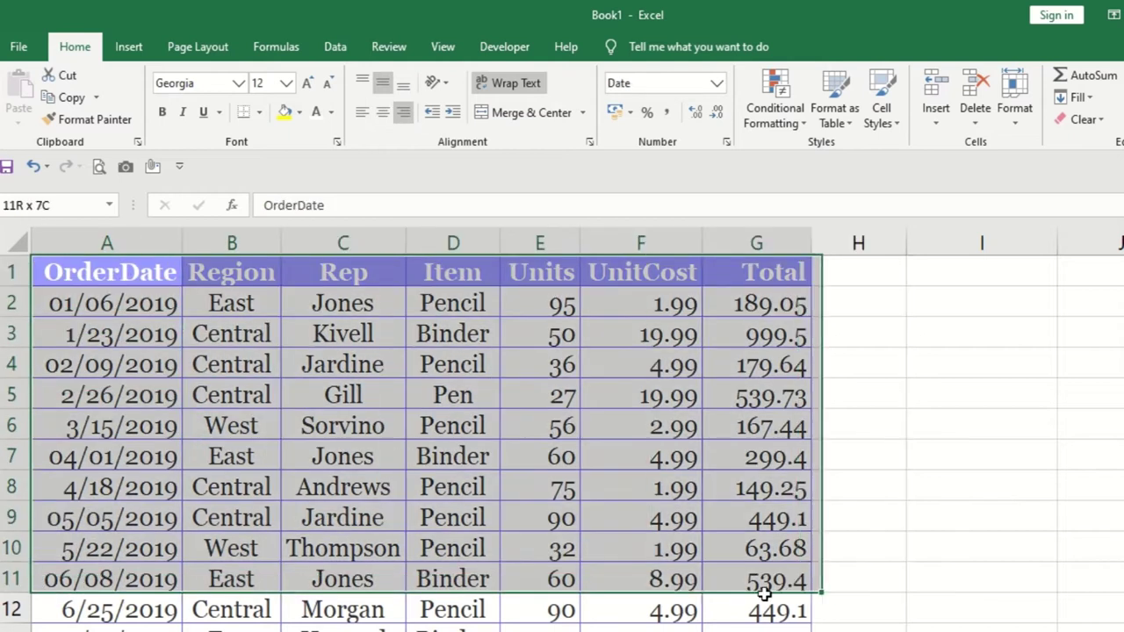
{"action": "left_click", "coordinate": [369, 356]}
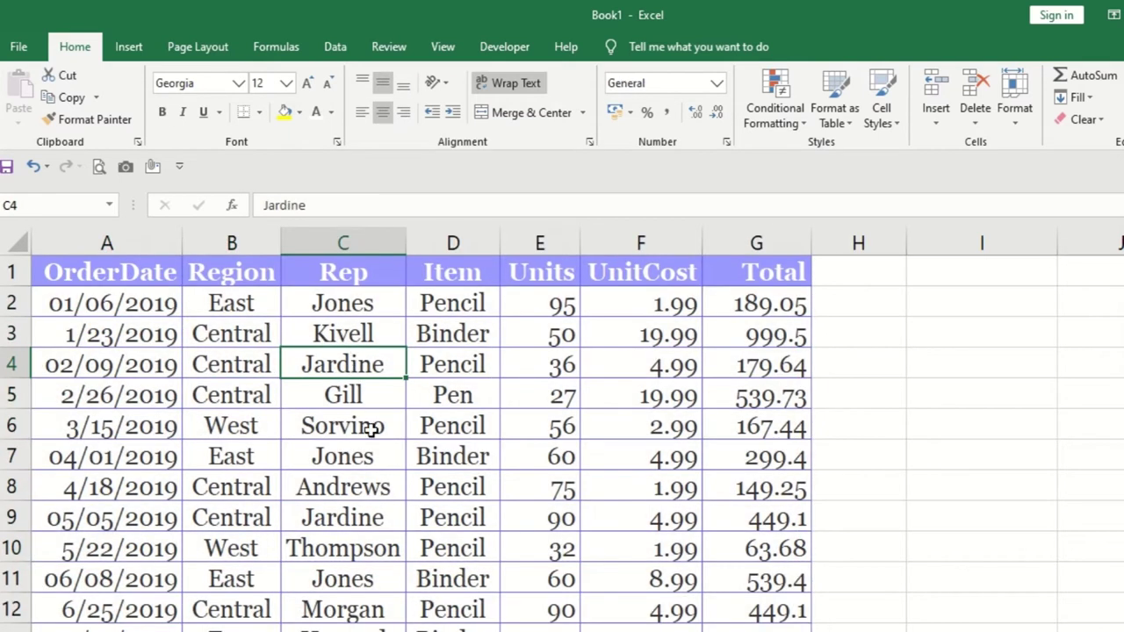
Start a PivotTable from the sales data and cancel it
{"action": "left_click", "coordinate": [129, 49]}
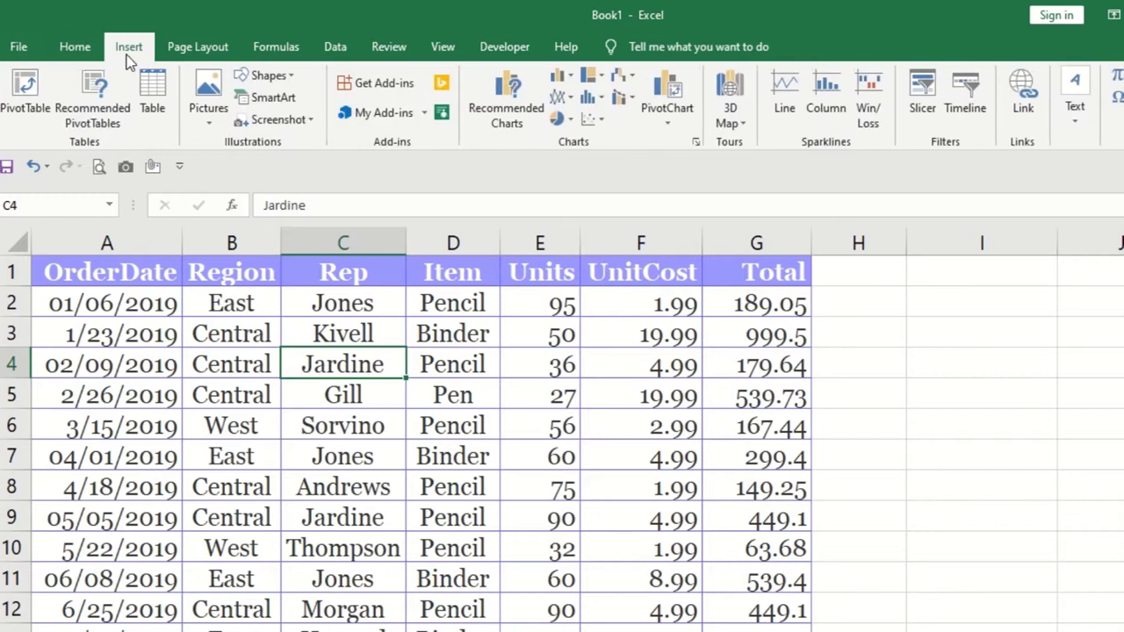
{"action": "left_click", "coordinate": [27, 97]}
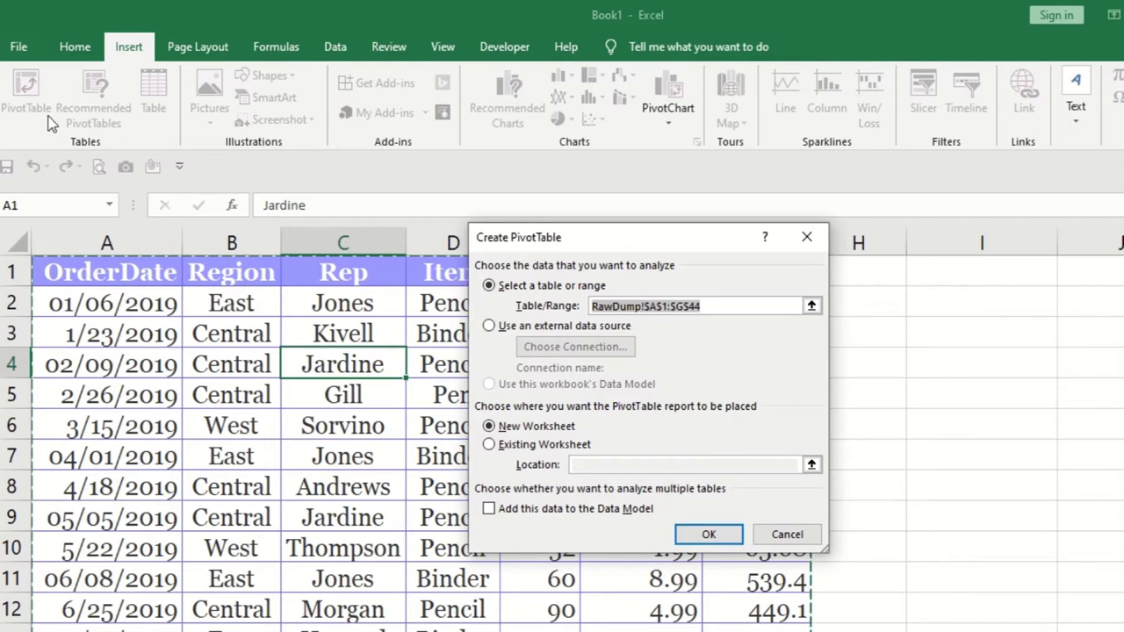
{"action": "left_click", "coordinate": [799, 537]}
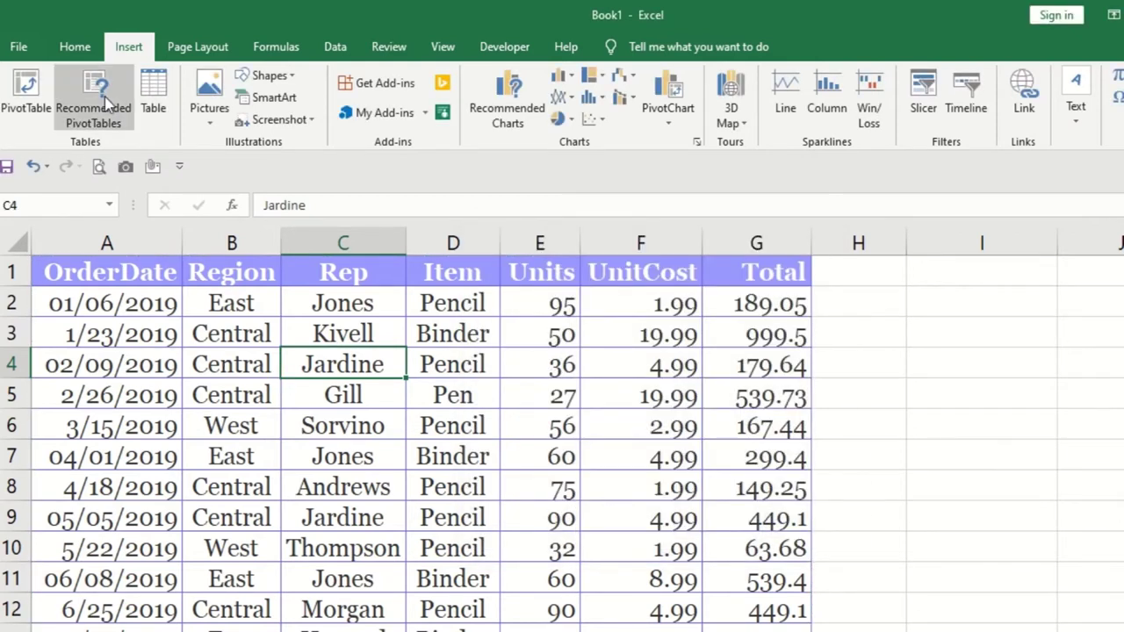
Preview Sum of Total by Item, units/order-date counts and Sum of Units by Item, then cancel
{"action": "left_click", "coordinate": [102, 101]}
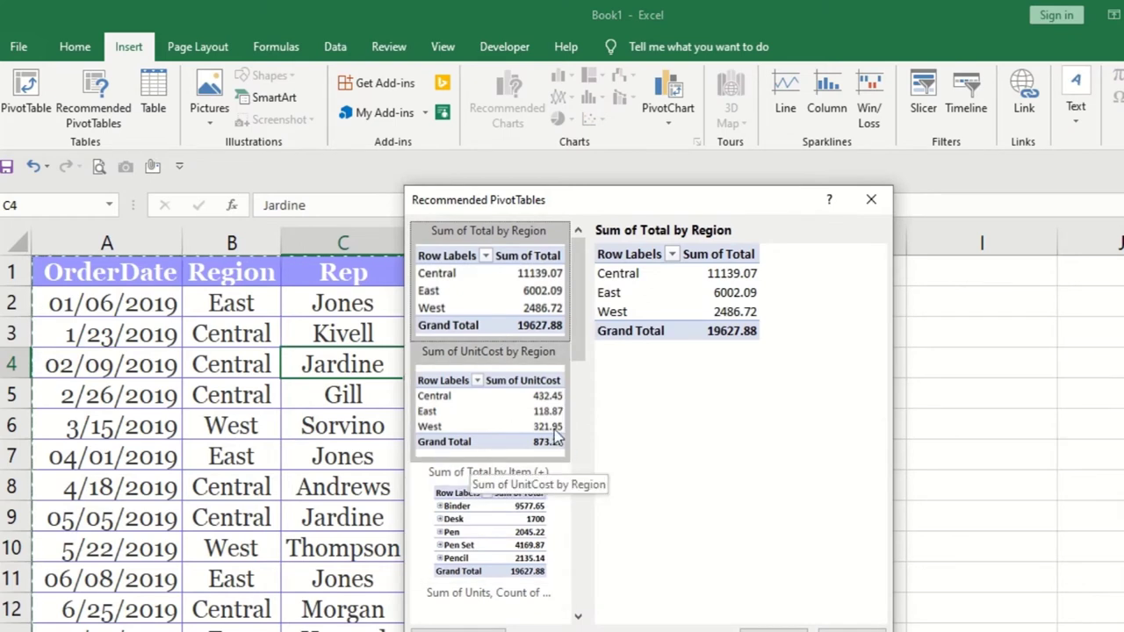
{"action": "left_click_drag", "start_coordinate": [577, 307], "coordinate": [582, 351]}
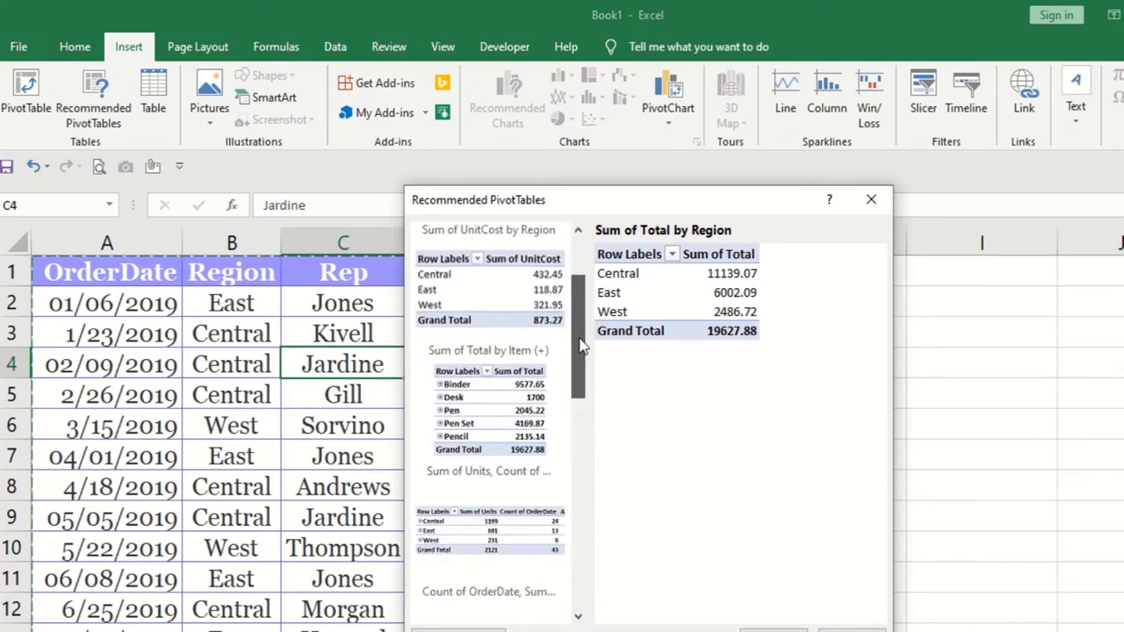
{"action": "left_click", "coordinate": [490, 386]}
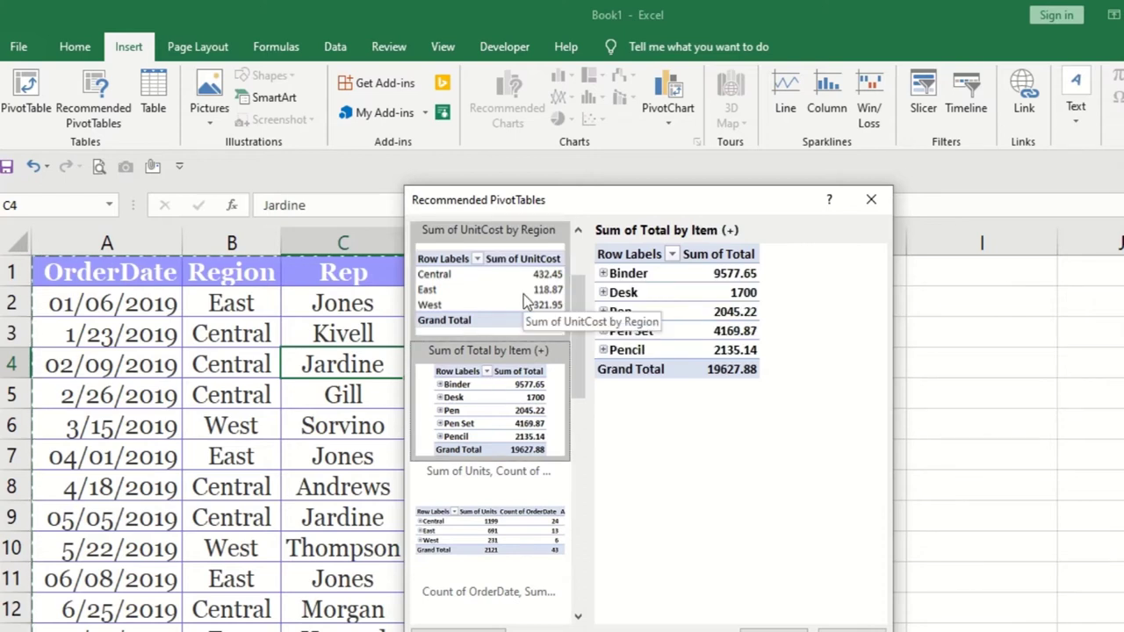
{"action": "left_click", "coordinate": [525, 509]}
{"action": "scroll", "coordinate": [518, 544], "scroll_direction": "down", "scroll_amount": 5}
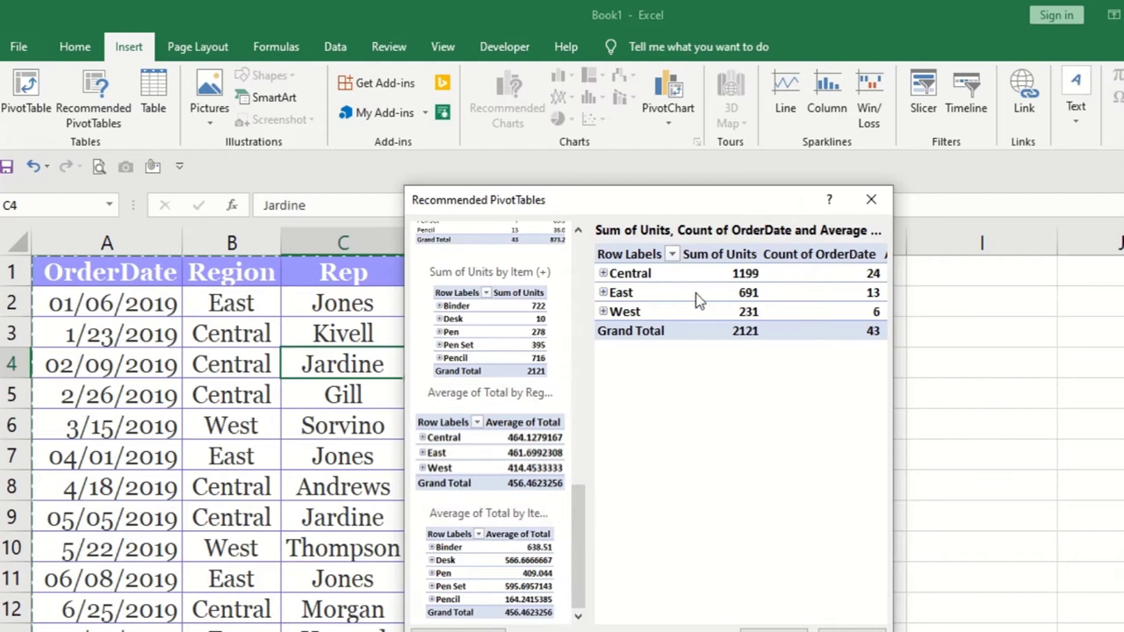
{"action": "left_click", "coordinate": [531, 369]}
{"action": "left_click", "coordinate": [863, 625]}
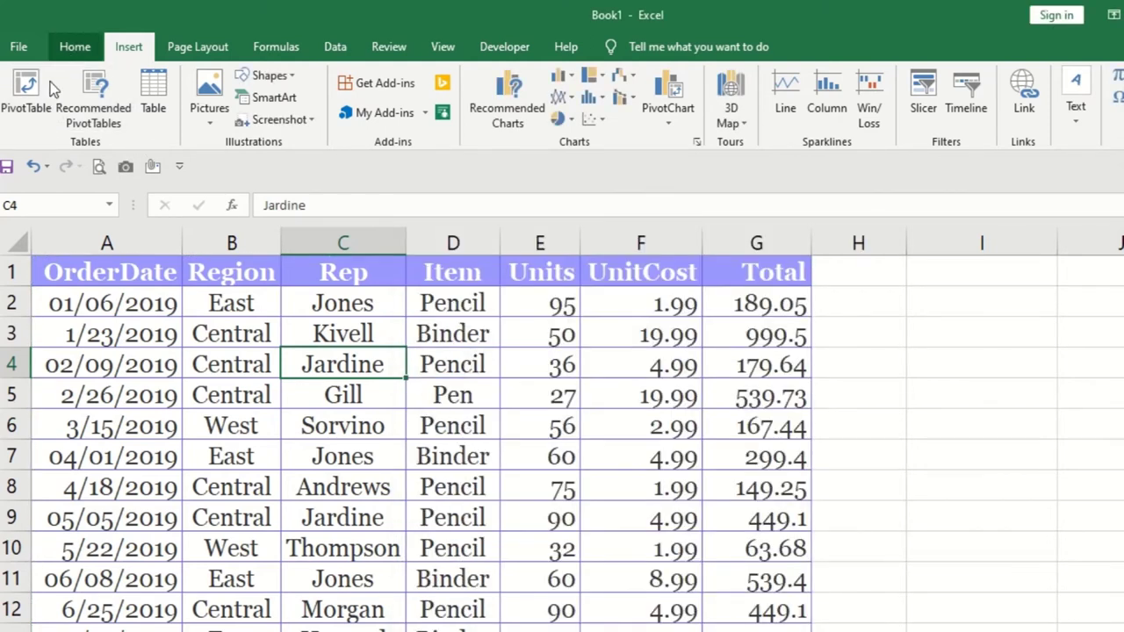
{"action": "left_click", "coordinate": [26, 101]}
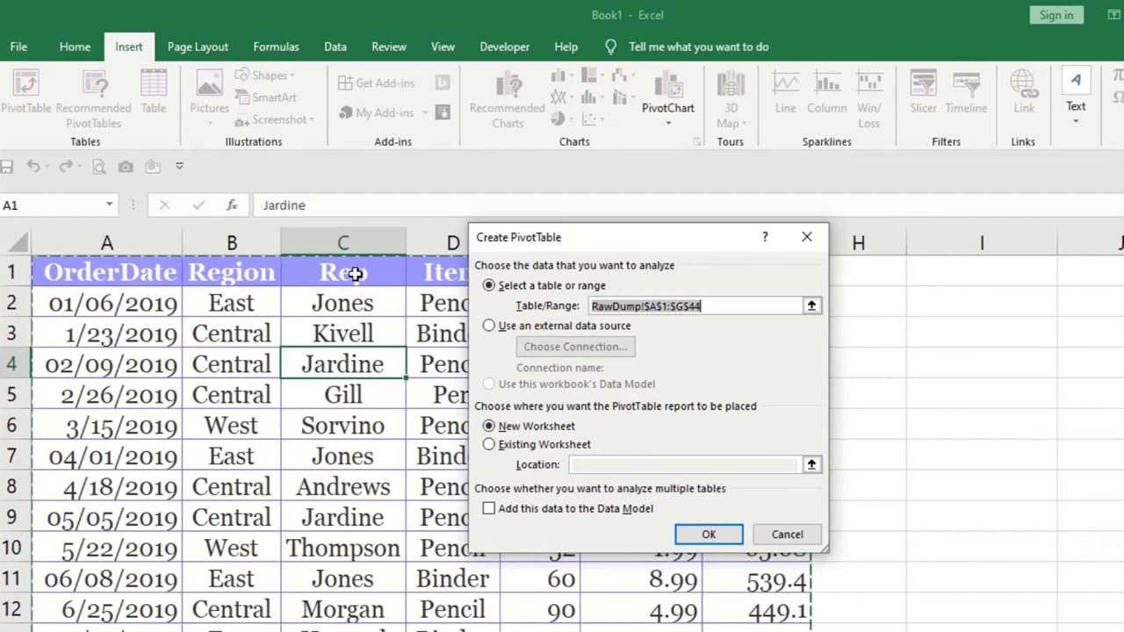
{"action": "left_click", "coordinate": [787, 534]}
{"action": "left_click", "coordinate": [943, 386]}
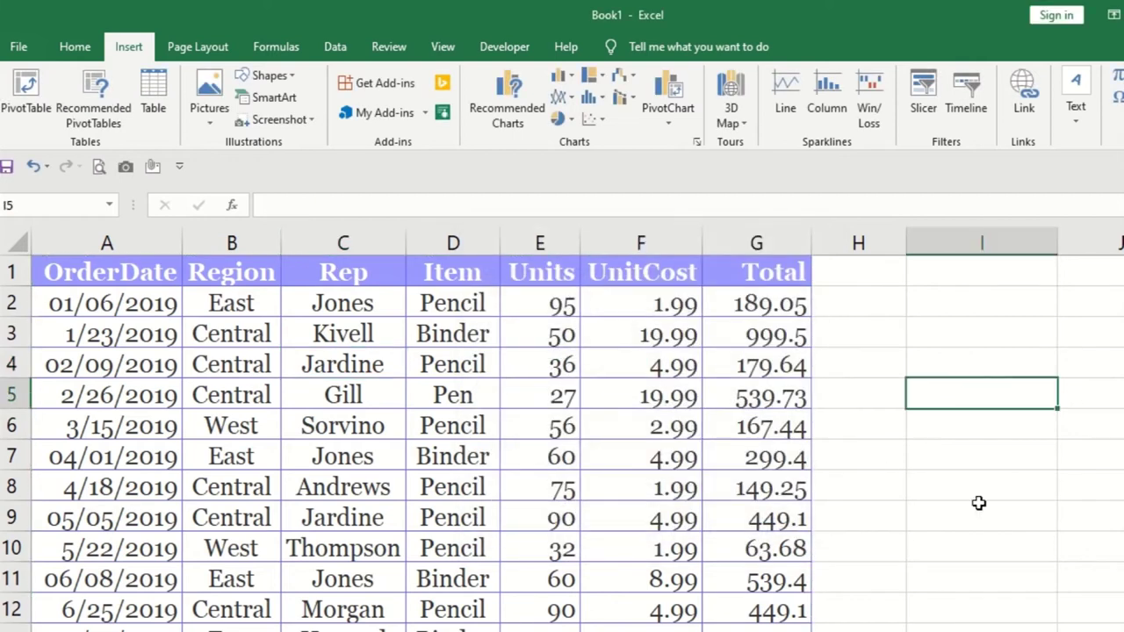
{"action": "left_click", "coordinate": [26, 103]}
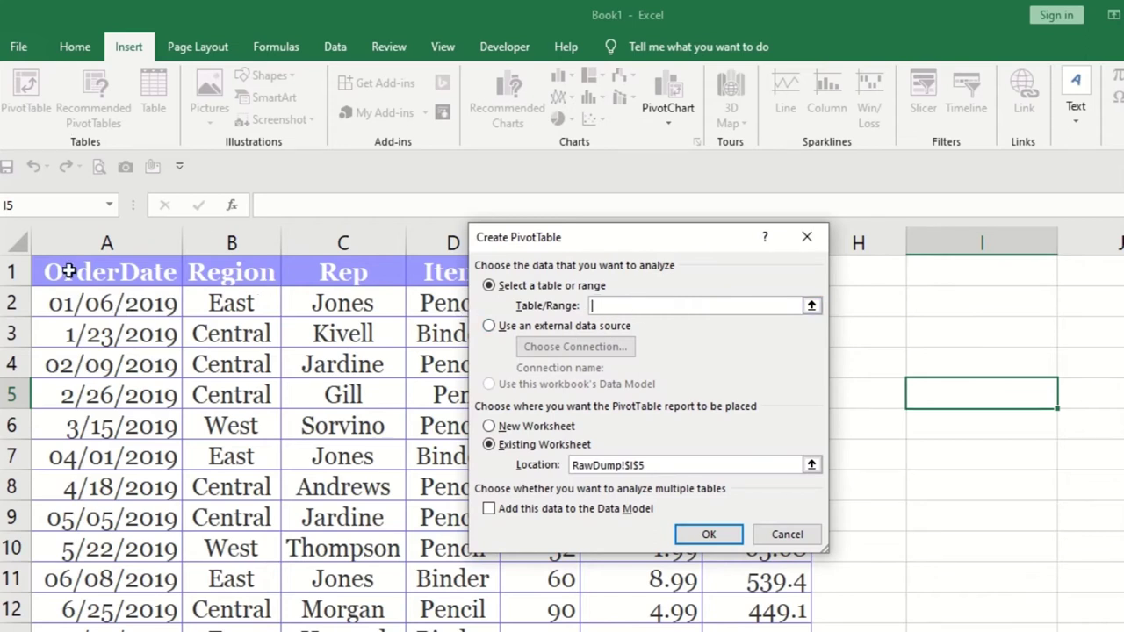
{"action": "left_click_drag", "start_coordinate": [70, 268], "coordinate": [709, 589]}
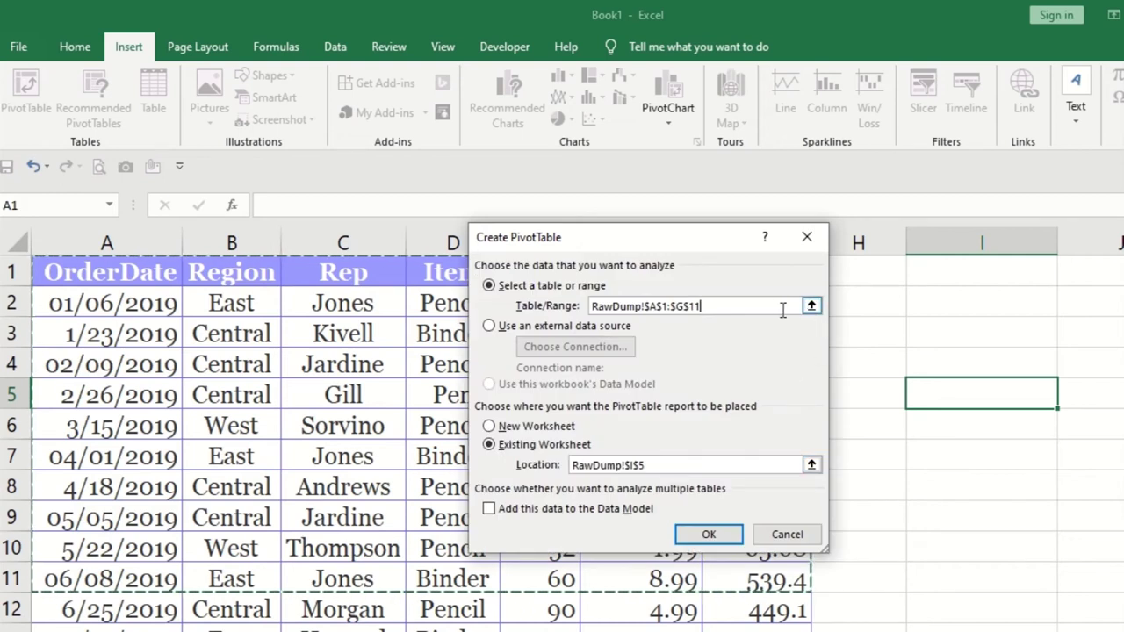
{"action": "left_click_drag", "start_coordinate": [735, 304], "coordinate": [577, 301]}
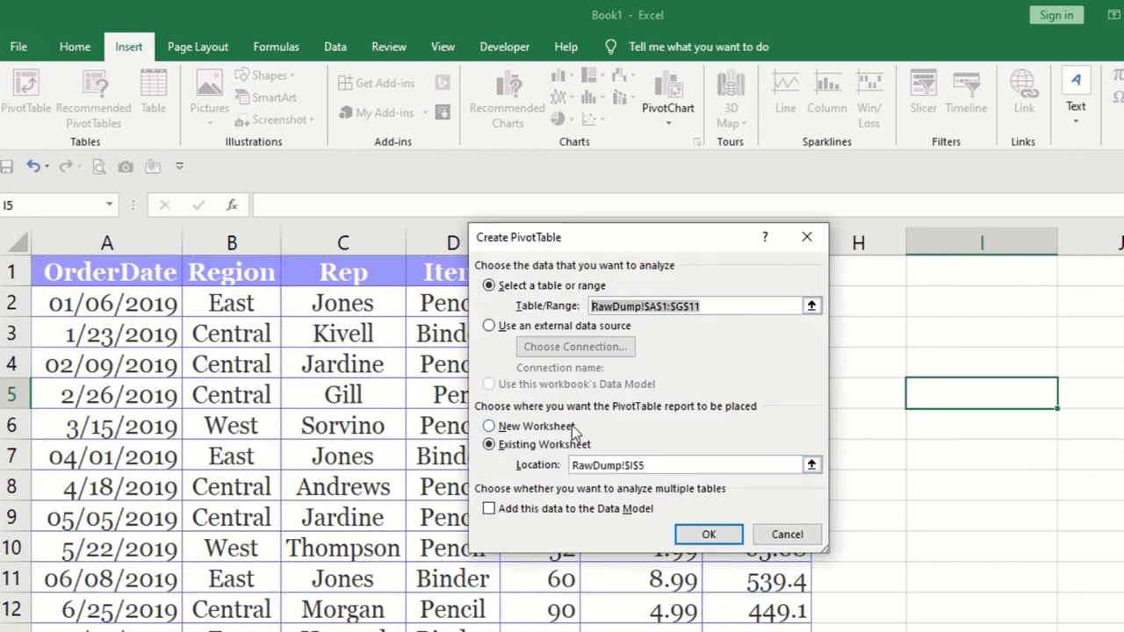
{"action": "key", "text": "BackSpace"}
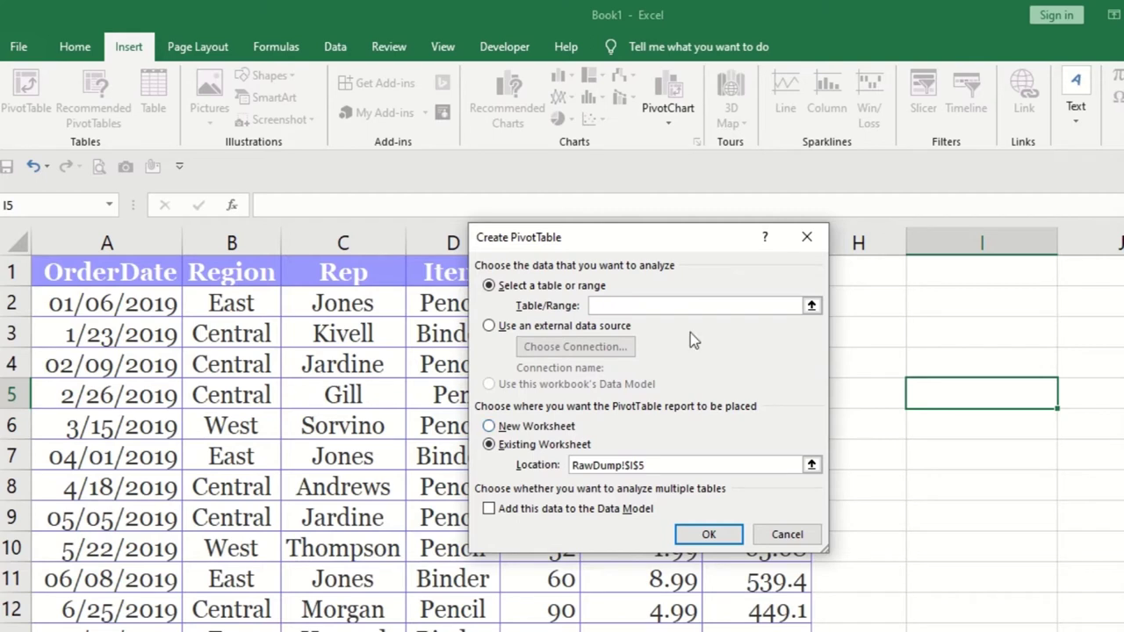
{"action": "left_click", "coordinate": [787, 532]}
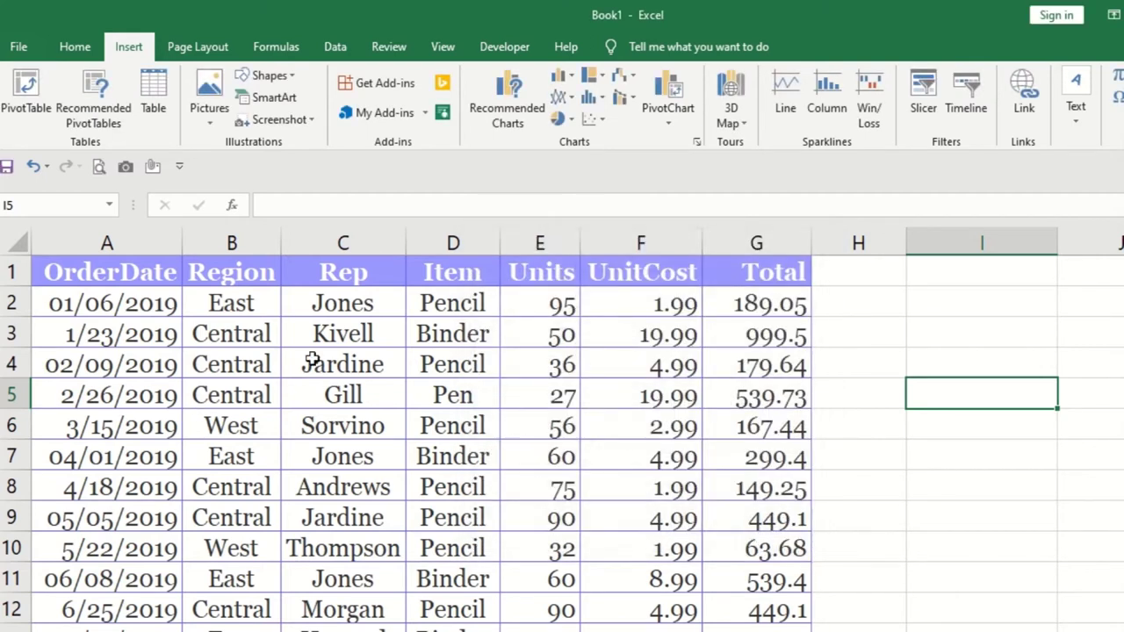
Create an empty PivotTable from RawDump!$A$1:$G$44 on the existing sheet at cell I4
{"action": "left_click", "coordinate": [323, 395]}
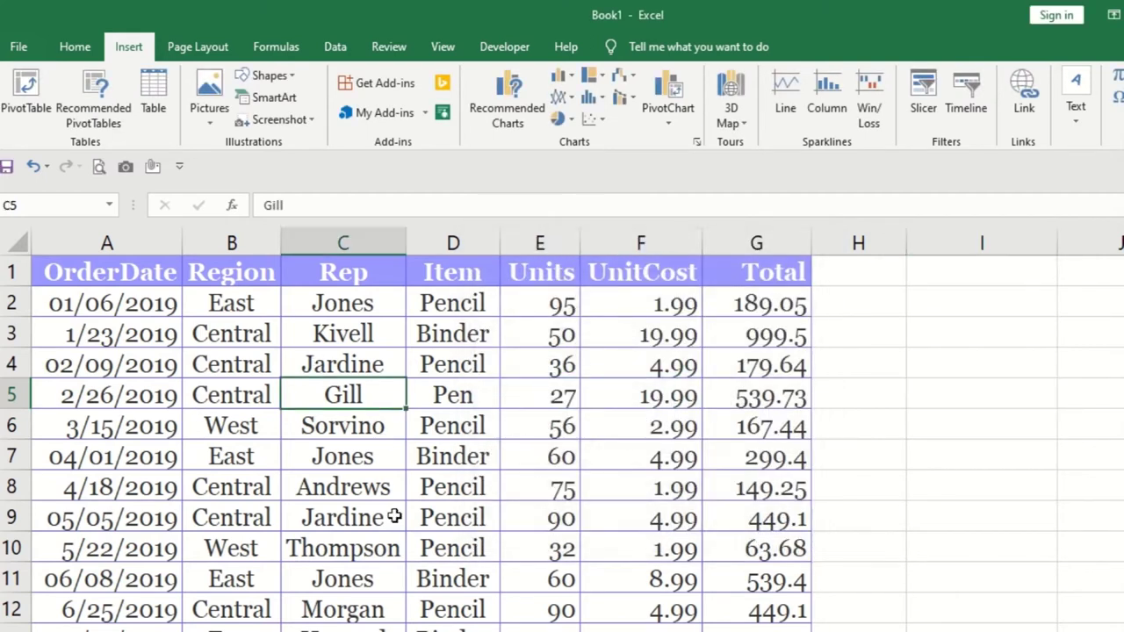
{"action": "left_click", "coordinate": [600, 499]}
{"action": "left_click", "coordinate": [142, 490]}
{"action": "left_click", "coordinate": [260, 476]}
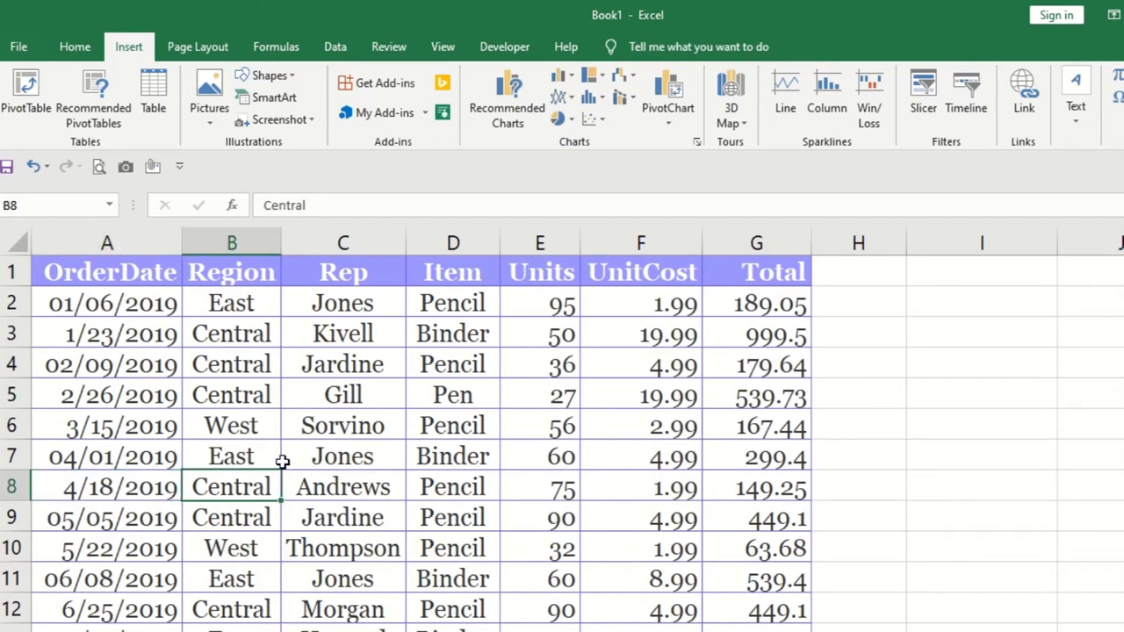
{"action": "left_click", "coordinate": [24, 112]}
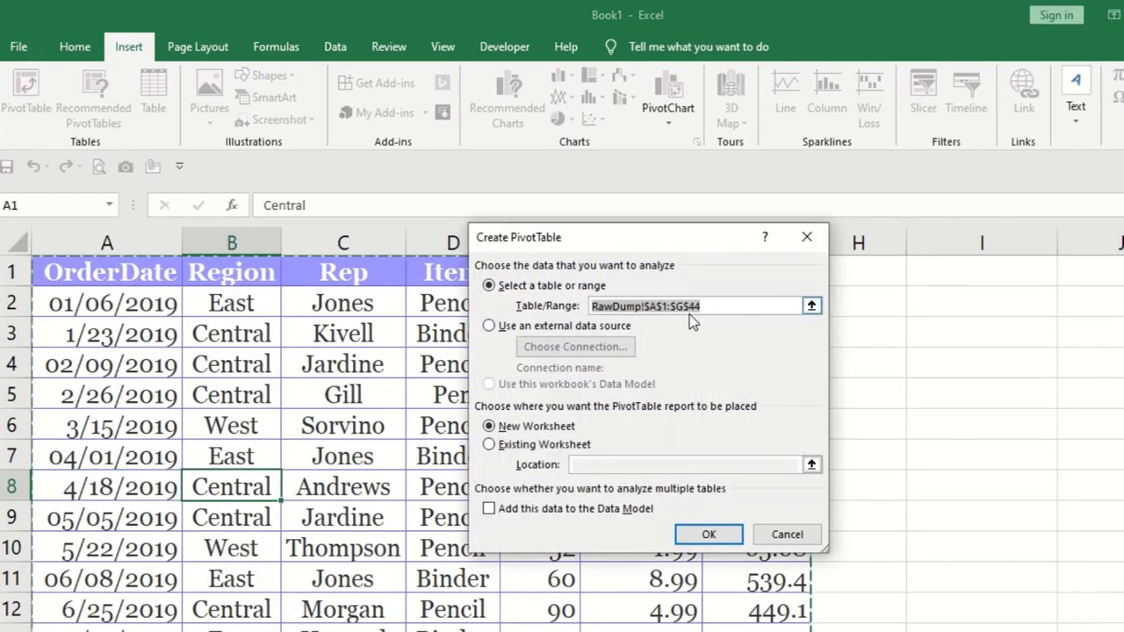
{"action": "left_click", "coordinate": [703, 315]}
{"action": "left_click", "coordinate": [535, 447]}
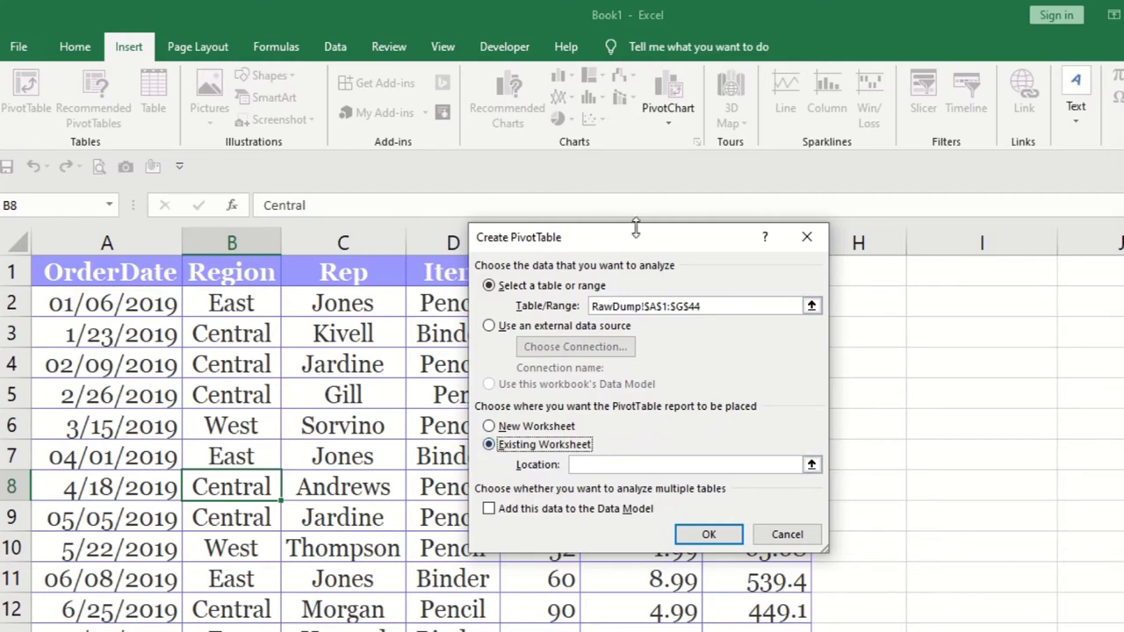
{"action": "left_click_drag", "start_coordinate": [631, 241], "coordinate": [354, 209]}
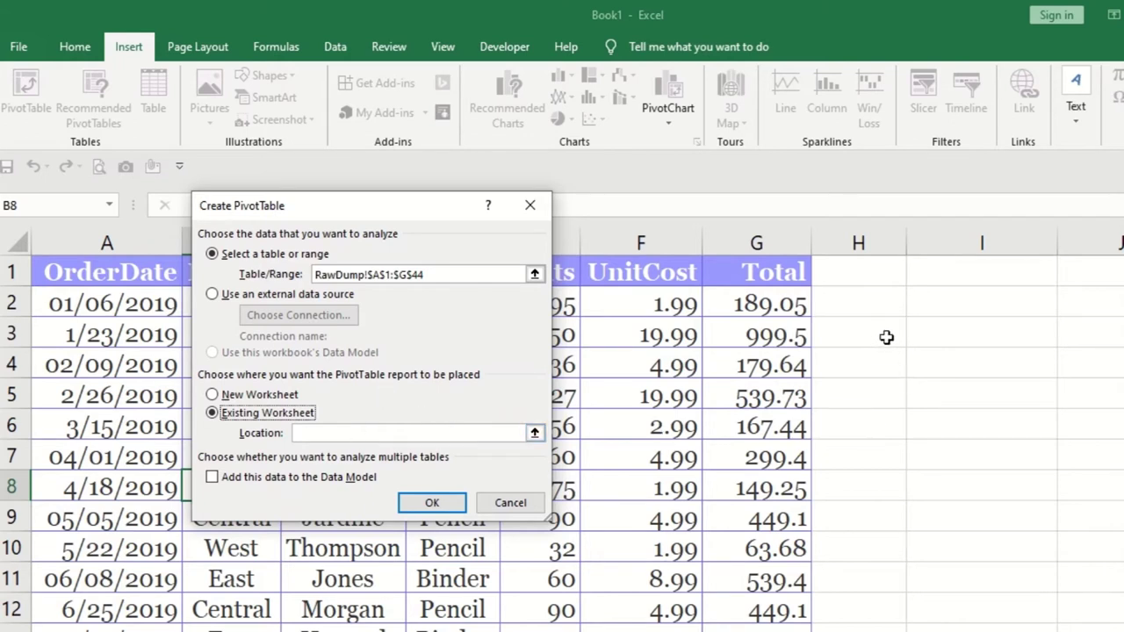
{"action": "left_click", "coordinate": [298, 433]}
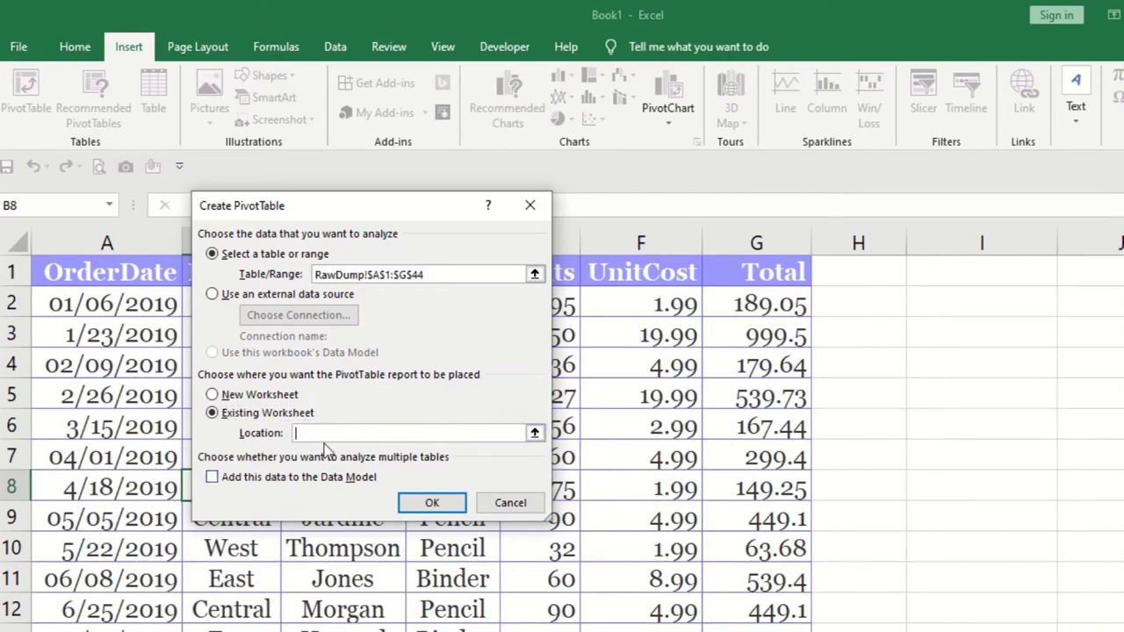
{"action": "left_click", "coordinate": [943, 360]}
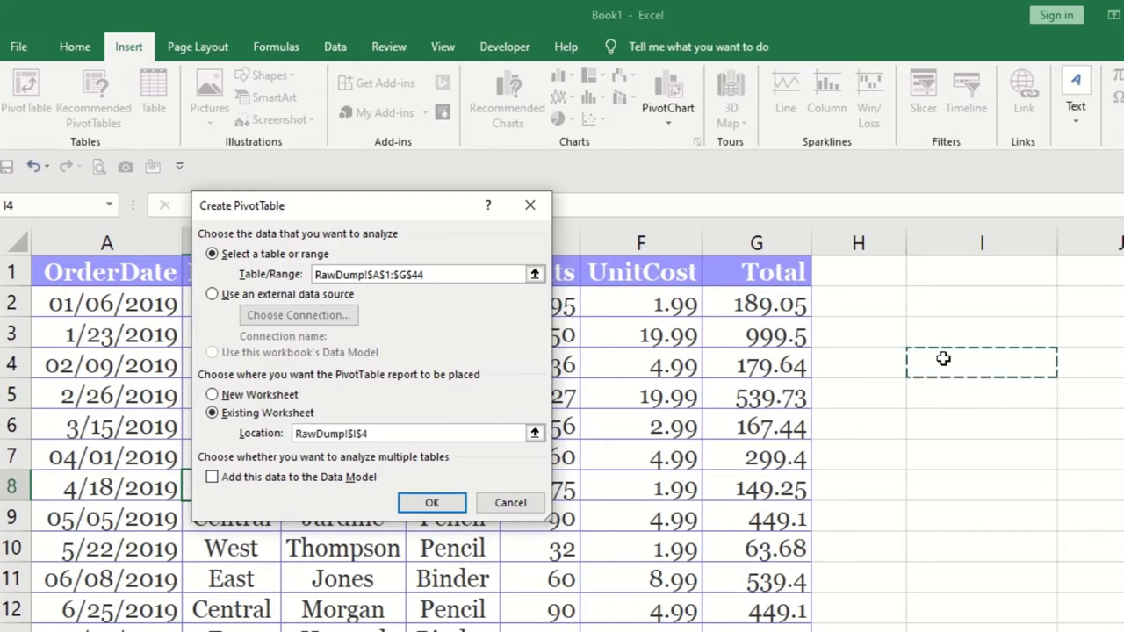
{"action": "left_click", "coordinate": [434, 506]}
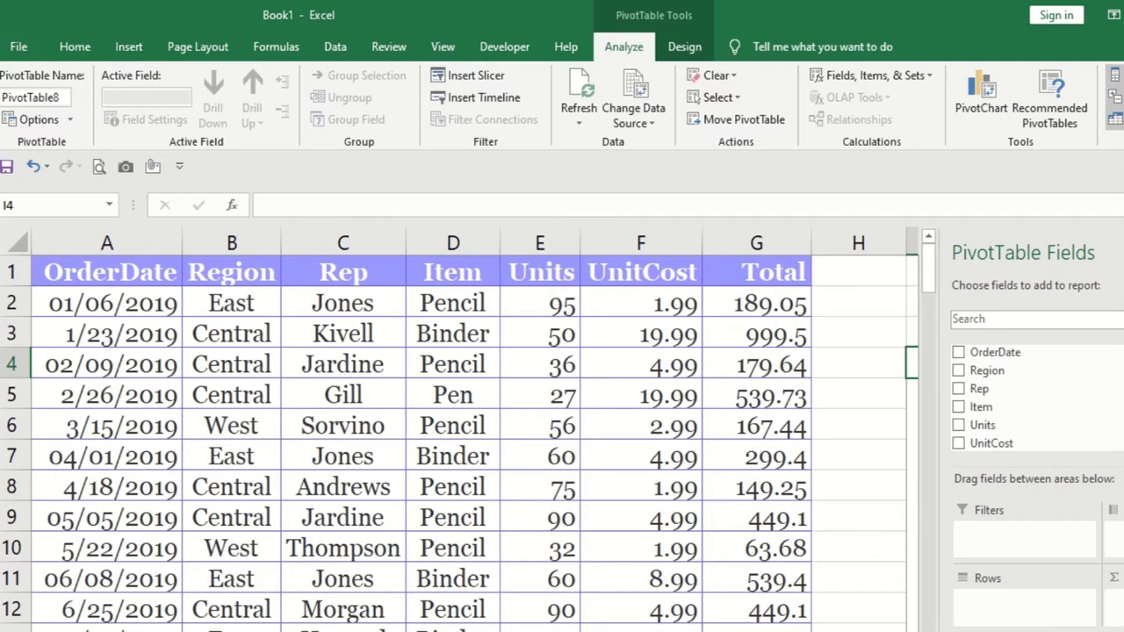
{"action": "scroll", "coordinate": [598, 526], "scroll_direction": "right", "scroll_amount": 10}
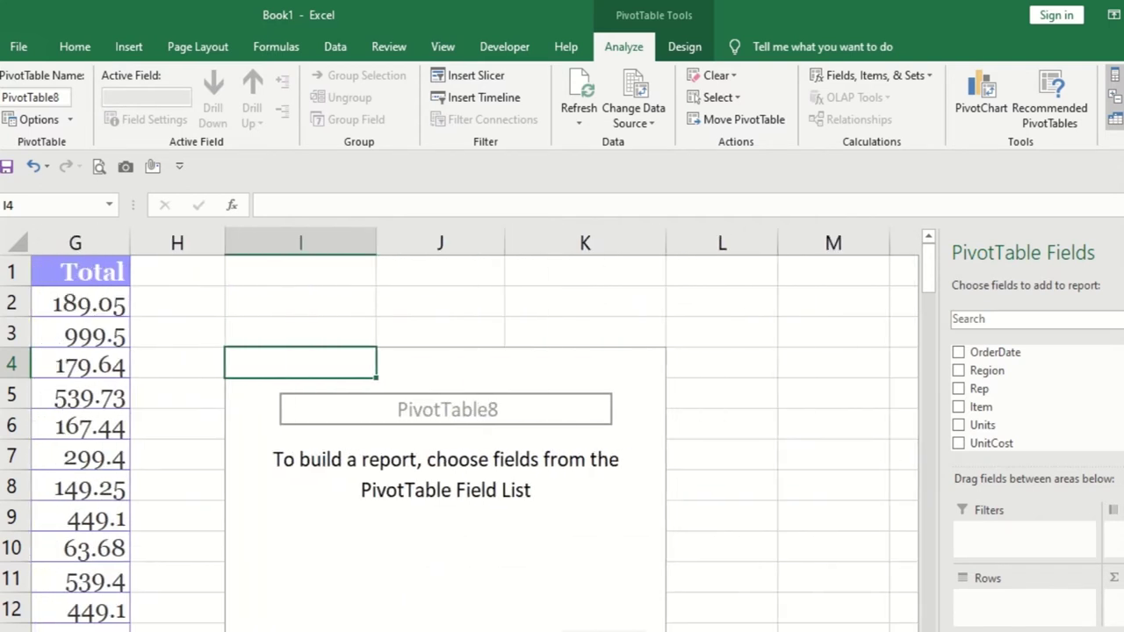
{"action": "scroll", "coordinate": [582, 449], "scroll_direction": "down", "scroll_amount": 2}
{"action": "scroll", "coordinate": [579, 462], "scroll_direction": "up", "scroll_amount": 2}
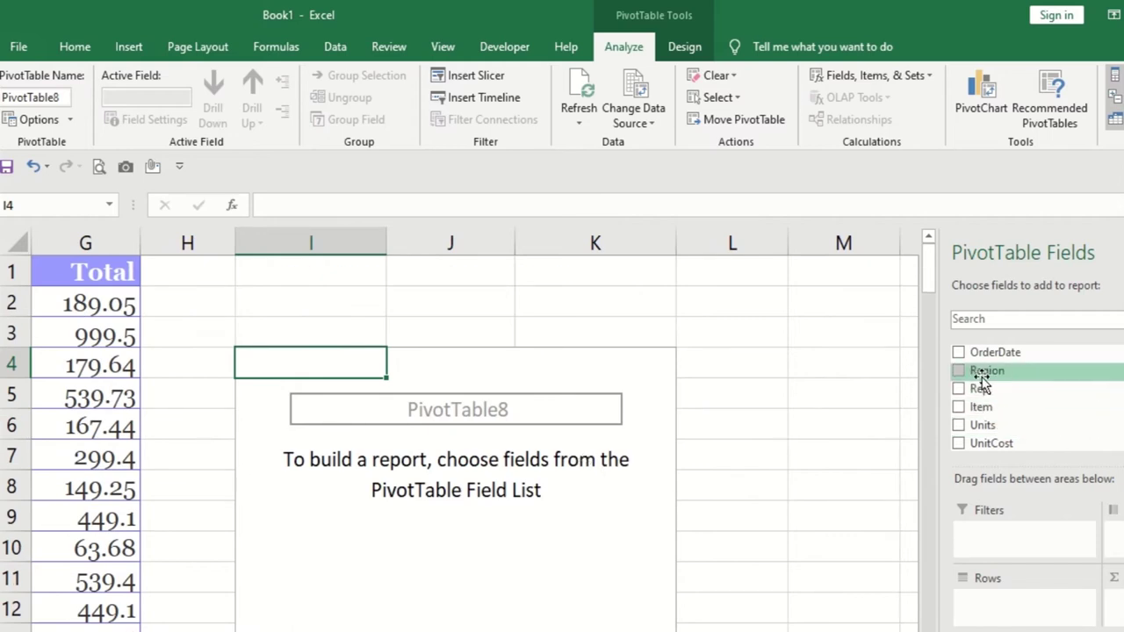
{"action": "scroll", "coordinate": [722, 462], "scroll_direction": "down", "scroll_amount": 2}
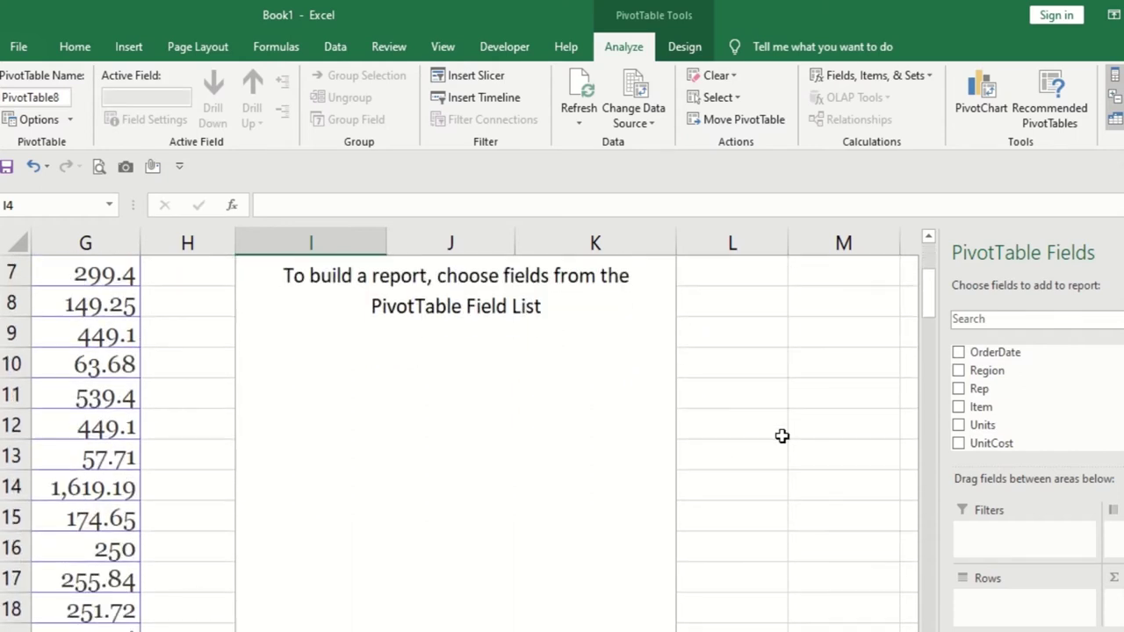
{"action": "scroll", "coordinate": [683, 424], "scroll_direction": "up", "scroll_amount": 1}
{"action": "left_click", "coordinate": [665, 416]}
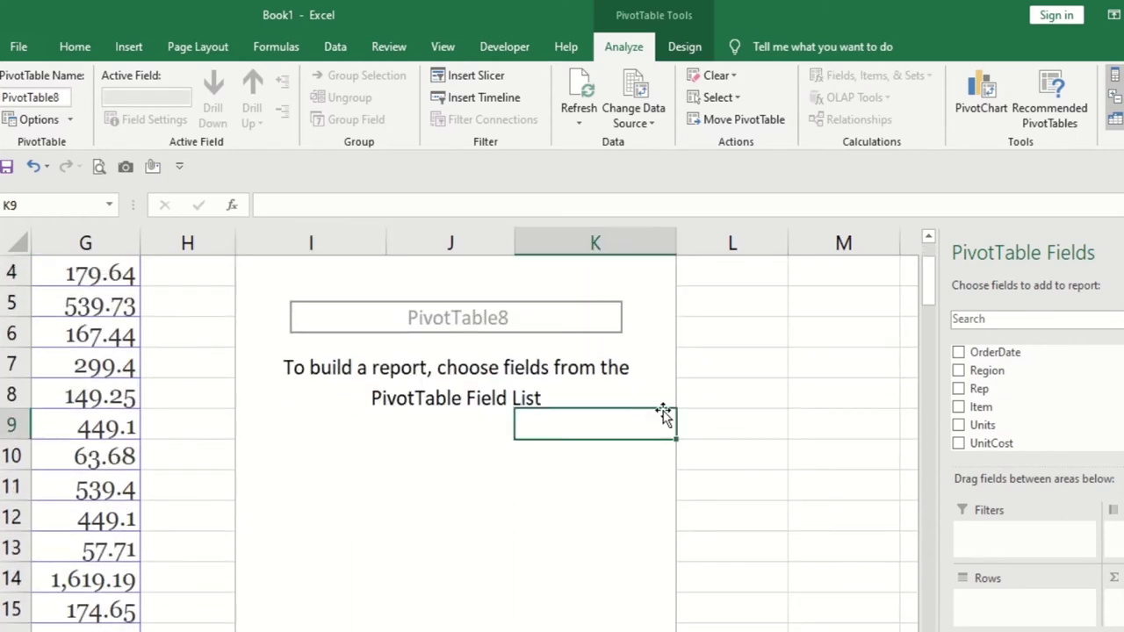
{"action": "left_click", "coordinate": [599, 395]}
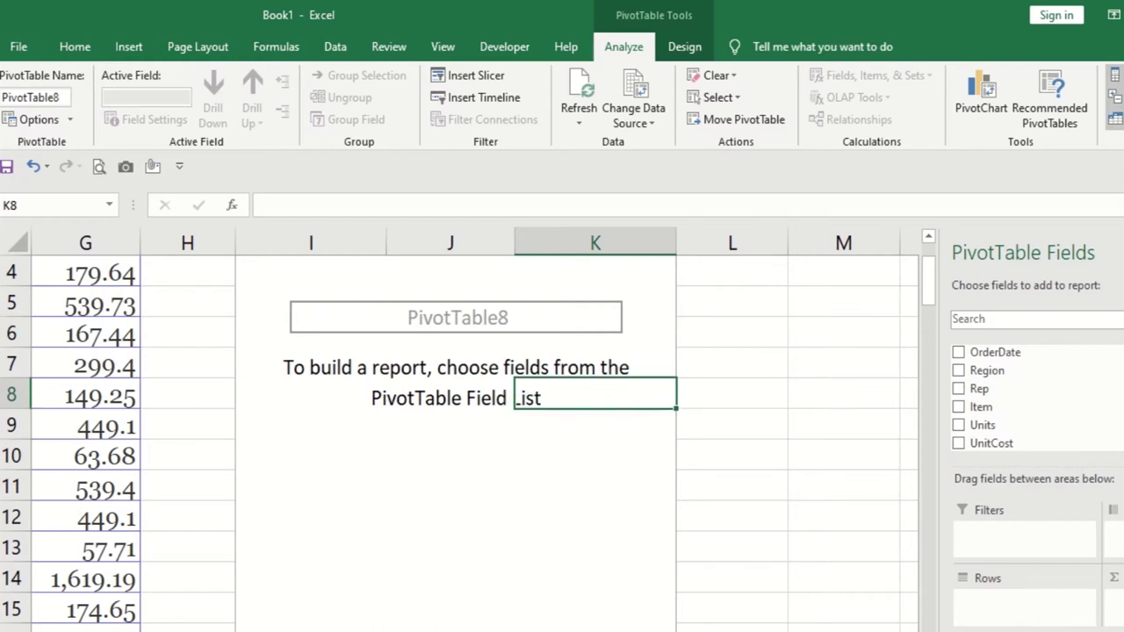
Add Region and Item as the PivotTable's row labels
{"action": "left_click", "coordinate": [451, 402]}
{"action": "scroll", "coordinate": [451, 401], "scroll_direction": "up", "scroll_amount": 1}
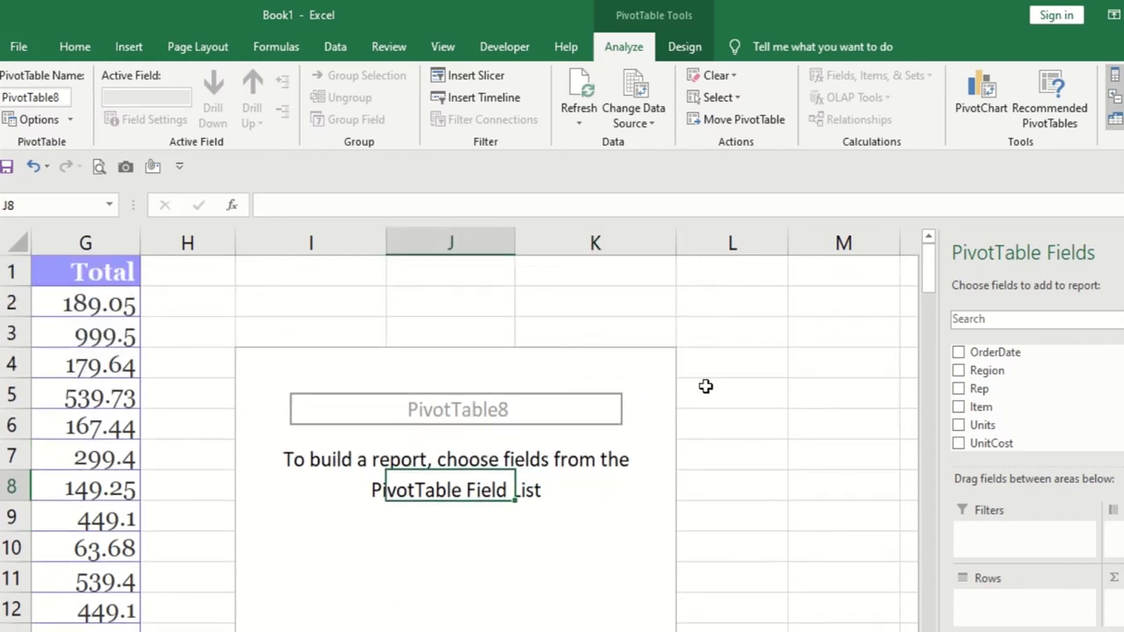
{"action": "left_click", "coordinate": [958, 371]}
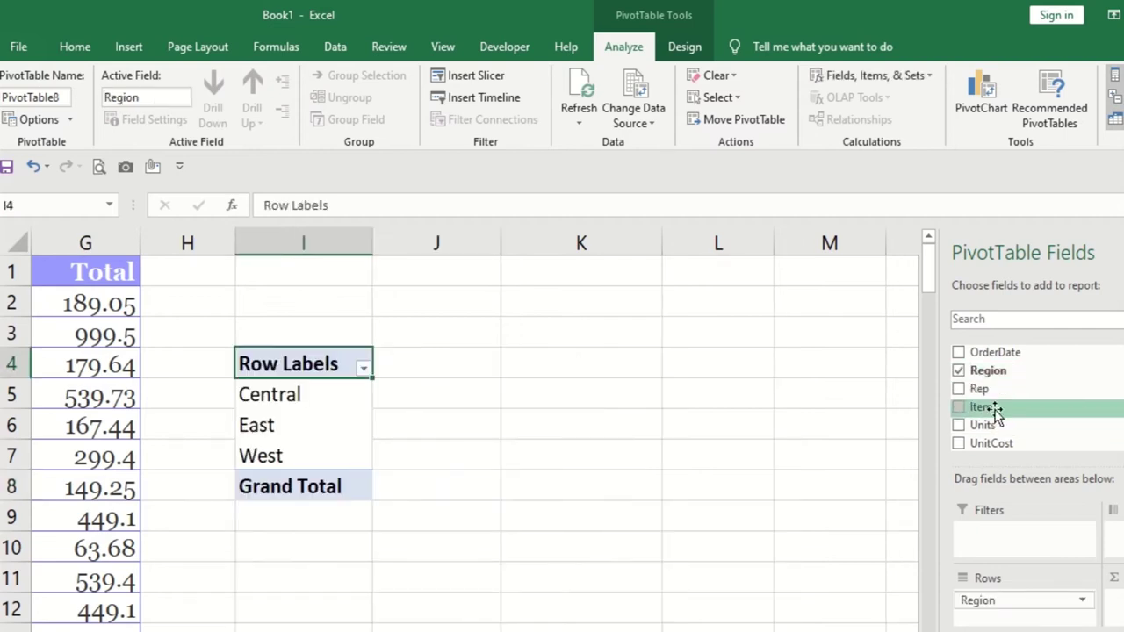
{"action": "left_click", "coordinate": [958, 407]}
Move OrderDate out of the rows and into the Columns area
{"action": "scroll", "coordinate": [373, 500], "scroll_direction": "down", "scroll_amount": 1}
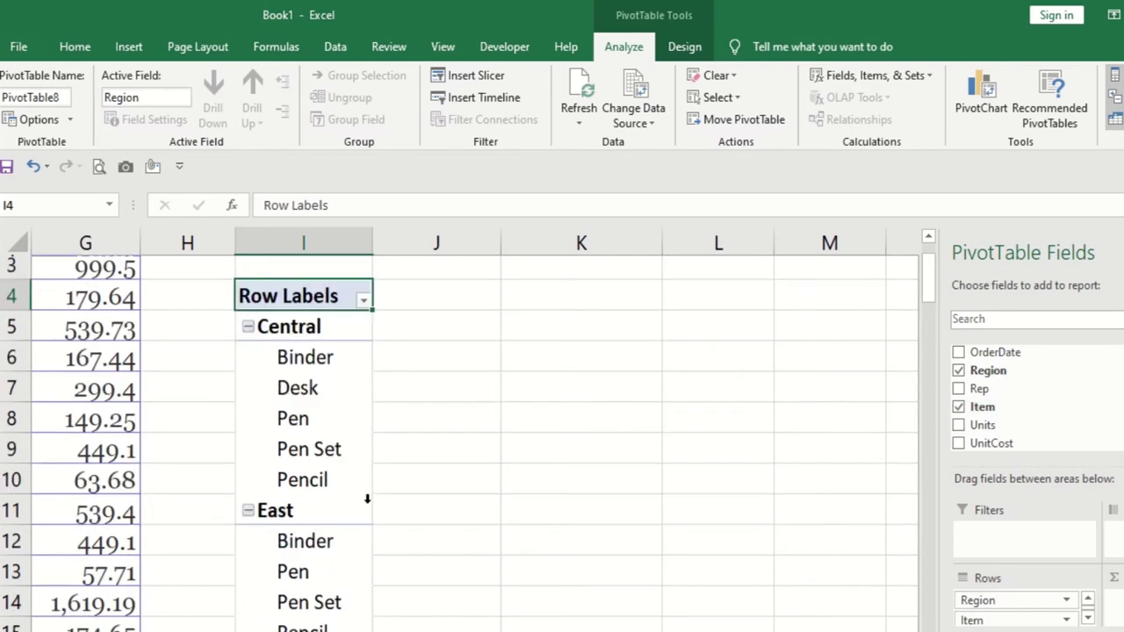
{"action": "scroll", "coordinate": [378, 512], "scroll_direction": "up", "scroll_amount": 1}
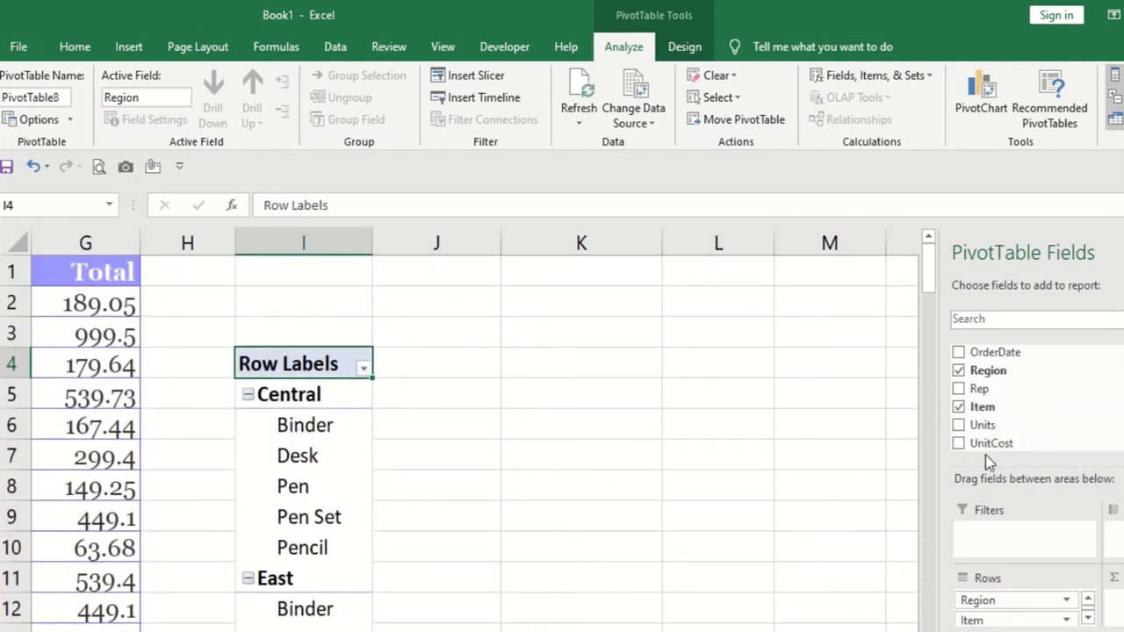
{"action": "scroll", "coordinate": [990, 435], "scroll_direction": "down", "scroll_amount": 1}
{"action": "scroll", "coordinate": [976, 411], "scroll_direction": "up", "scroll_amount": 1}
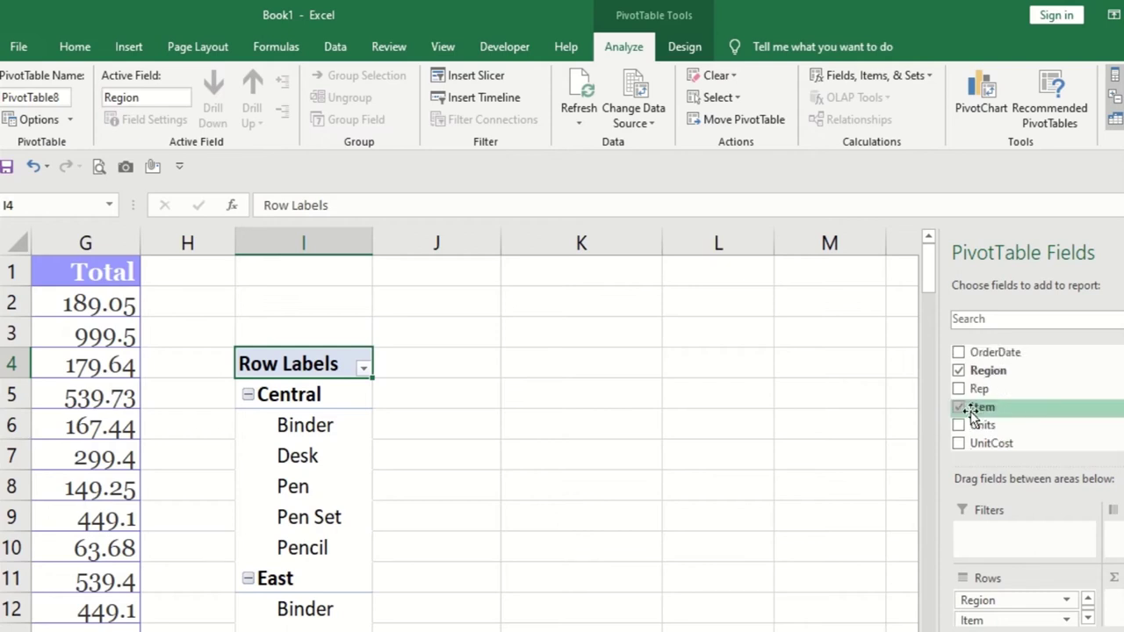
{"action": "left_click", "coordinate": [964, 354]}
{"action": "left_click", "coordinate": [961, 352]}
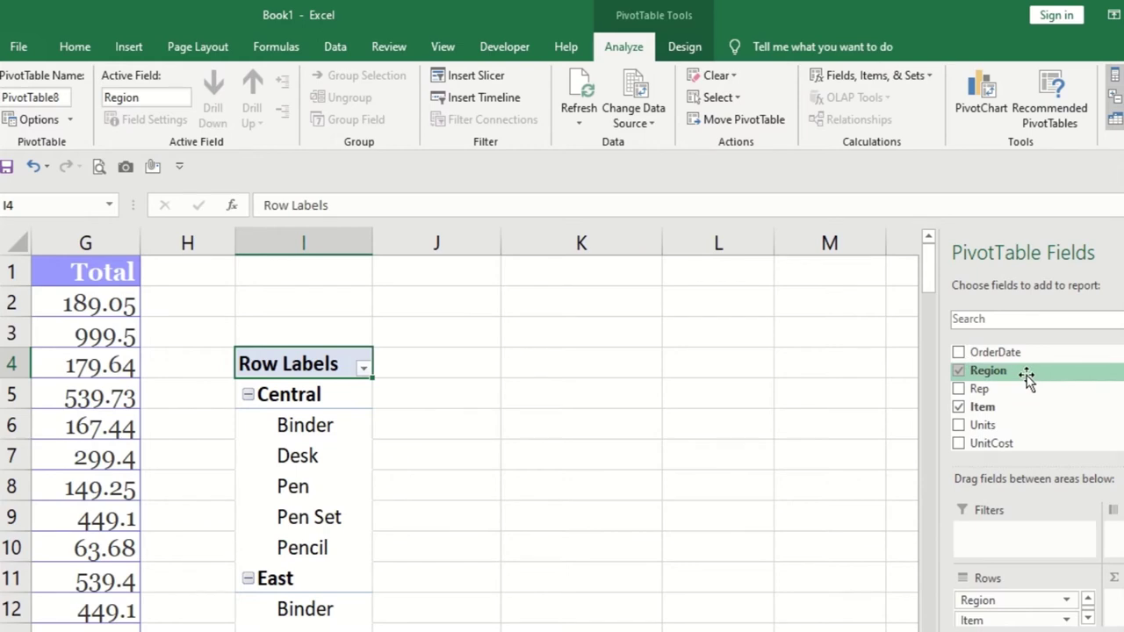
{"action": "left_click_drag", "start_coordinate": [1024, 354], "coordinate": [1115, 531]}
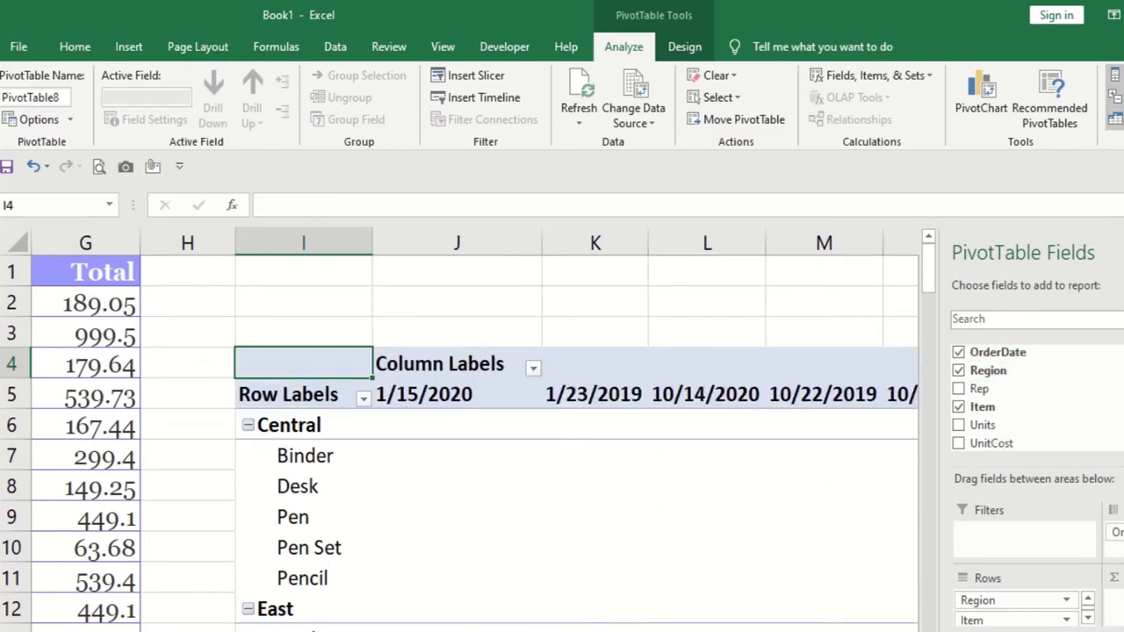
Float the PivotTable Fields list over the sheet and enlarge it to show all areas
{"action": "left_click_drag", "start_coordinate": [1062, 251], "coordinate": [560, 191]}
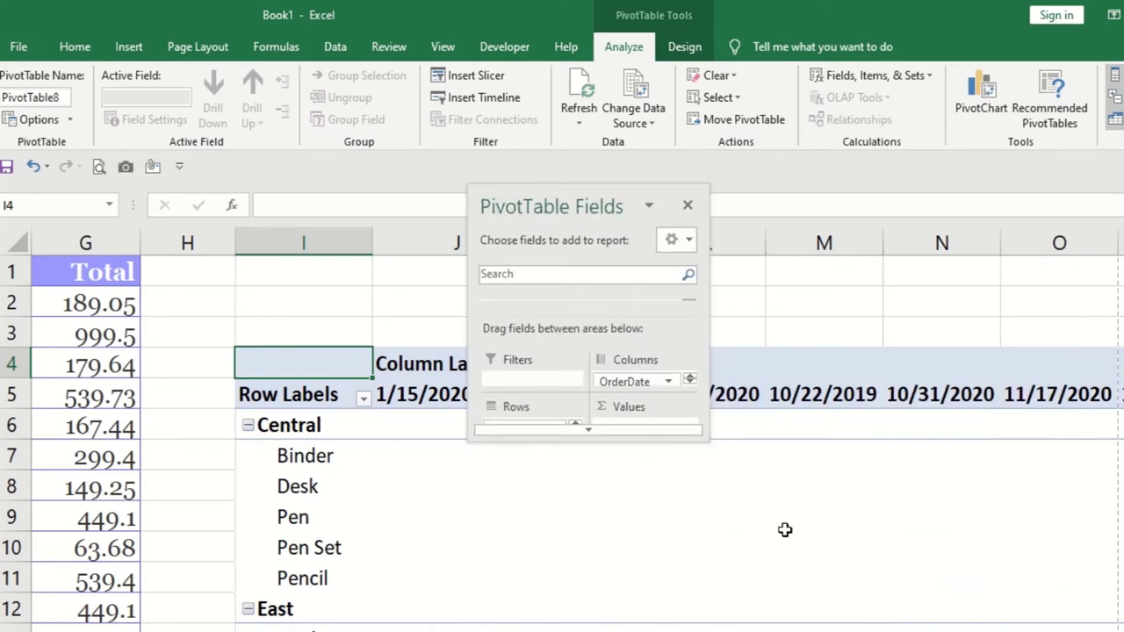
{"action": "left_click_drag", "start_coordinate": [707, 344], "coordinate": [1063, 343]}
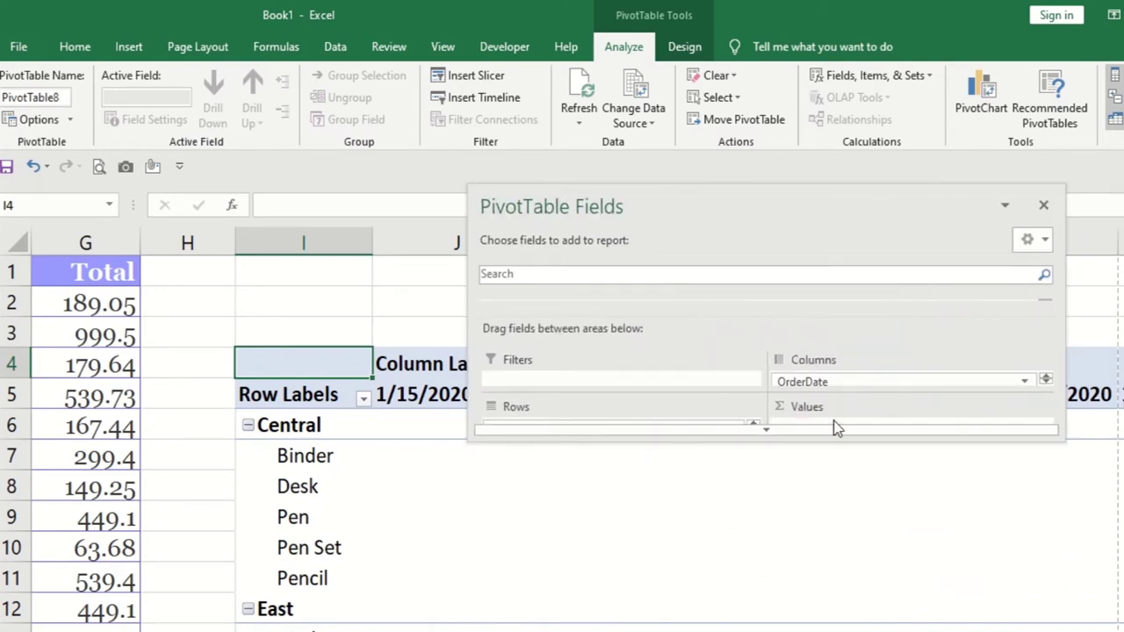
{"action": "left_click_drag", "start_coordinate": [835, 427], "coordinate": [790, 607]}
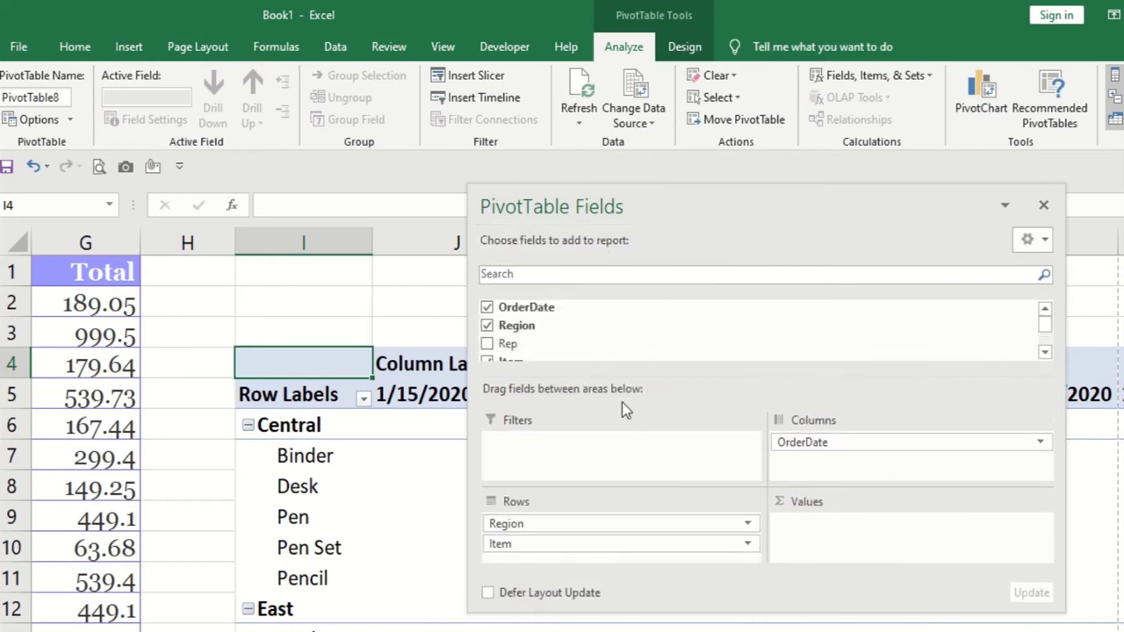
Add Sum of UnitCost and Sum of Units to the values, after briefly trying Rep
{"action": "left_click", "coordinate": [488, 345]}
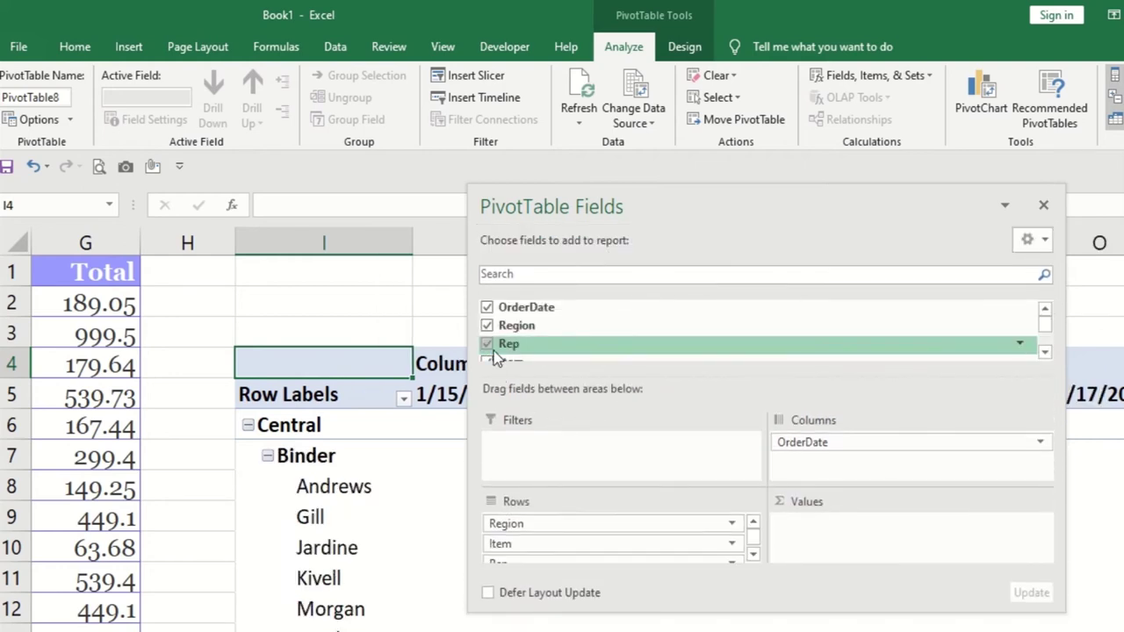
{"action": "left_click", "coordinate": [488, 344]}
{"action": "scroll", "coordinate": [559, 347], "scroll_direction": "down", "scroll_amount": 3}
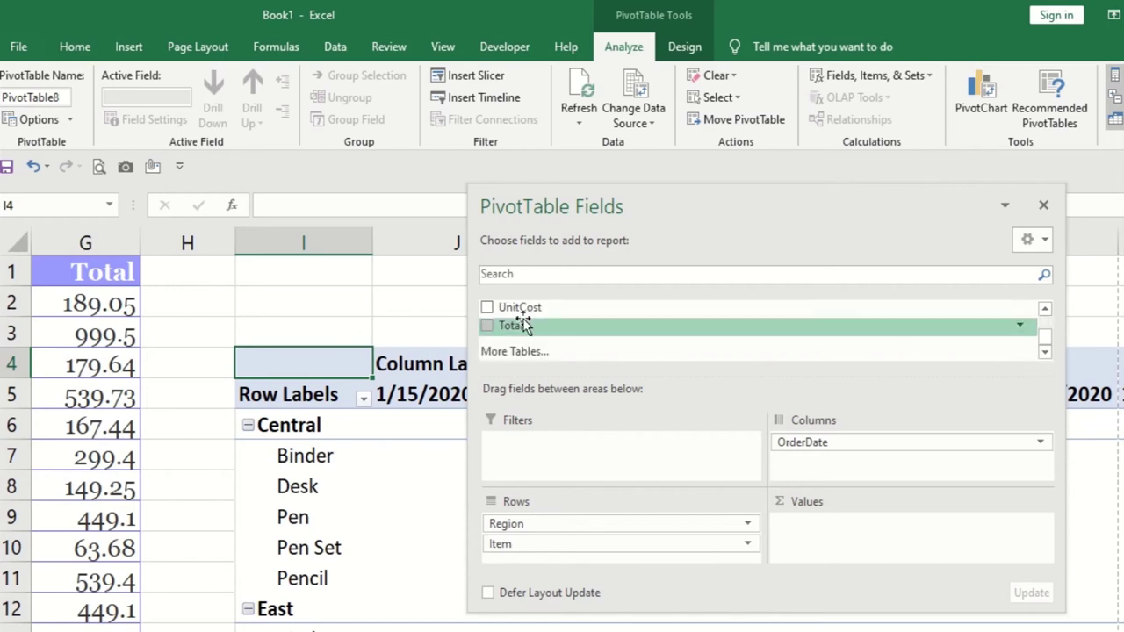
{"action": "left_click", "coordinate": [487, 308]}
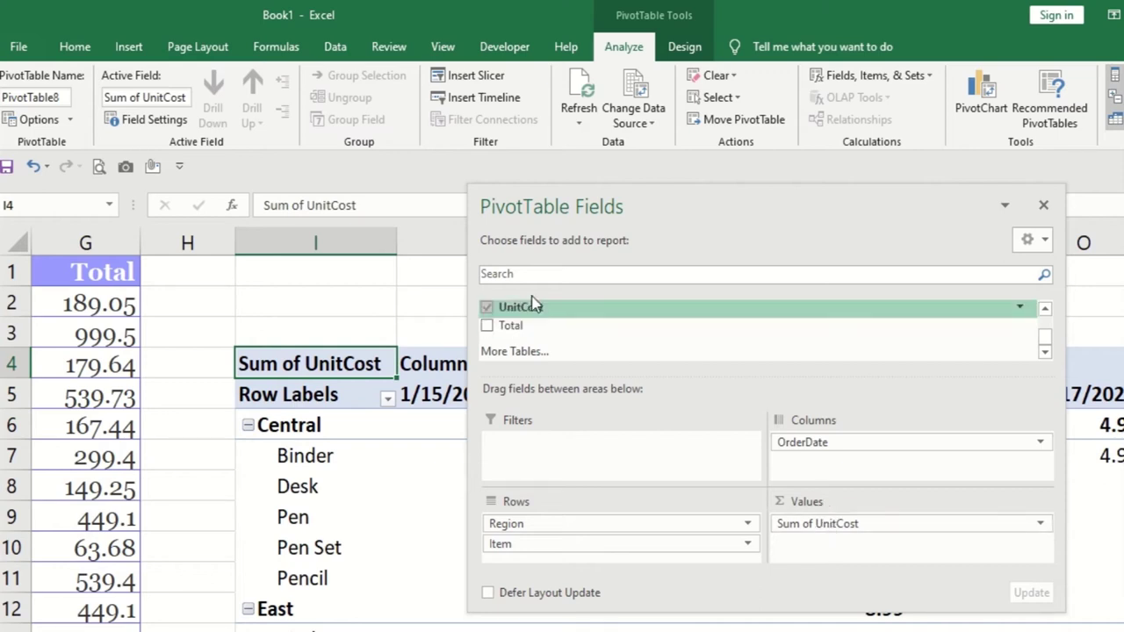
{"action": "left_click", "coordinate": [1043, 312]}
{"action": "left_click", "coordinate": [1043, 312]}
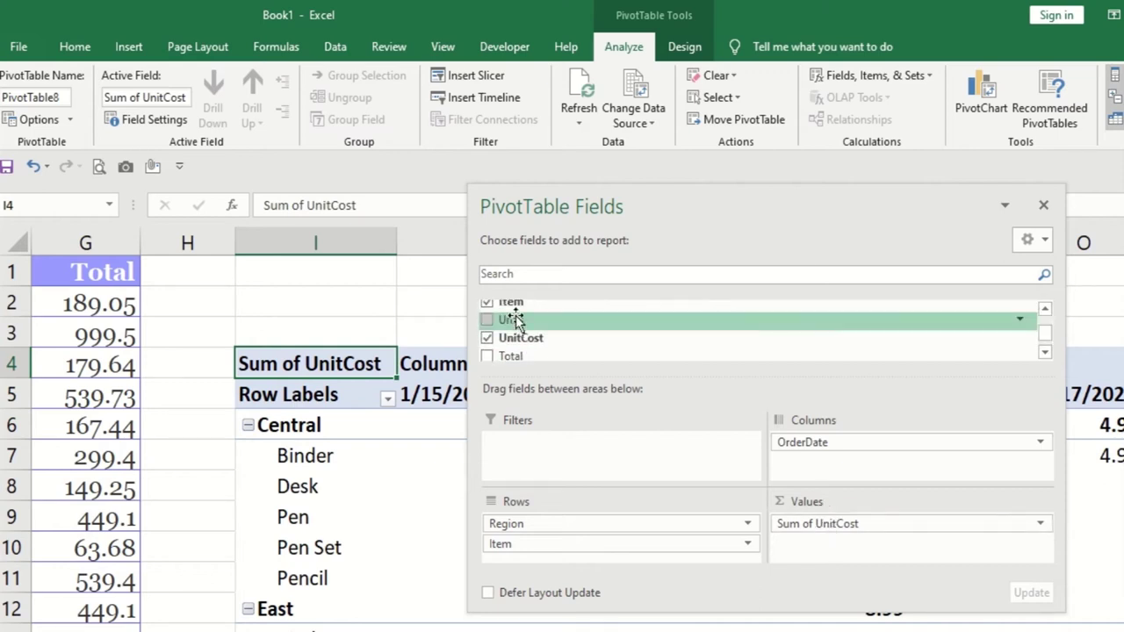
{"action": "left_click", "coordinate": [489, 320]}
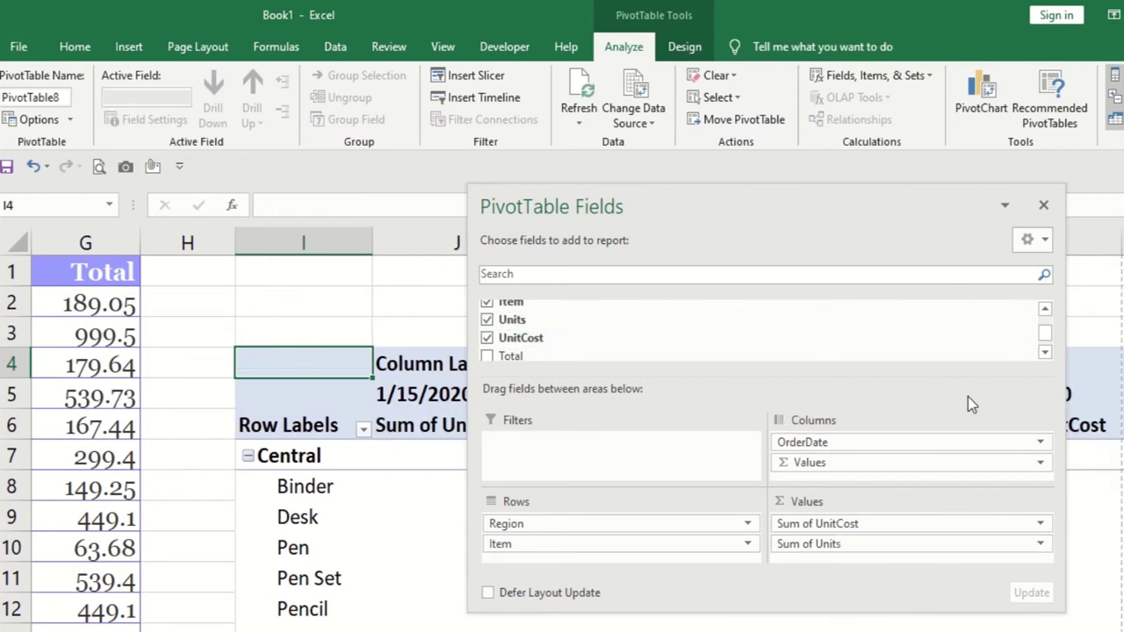
Close the field list and review pivot values such as Binder 8.99 under 1/15/2020
{"action": "left_click", "coordinate": [1043, 204]}
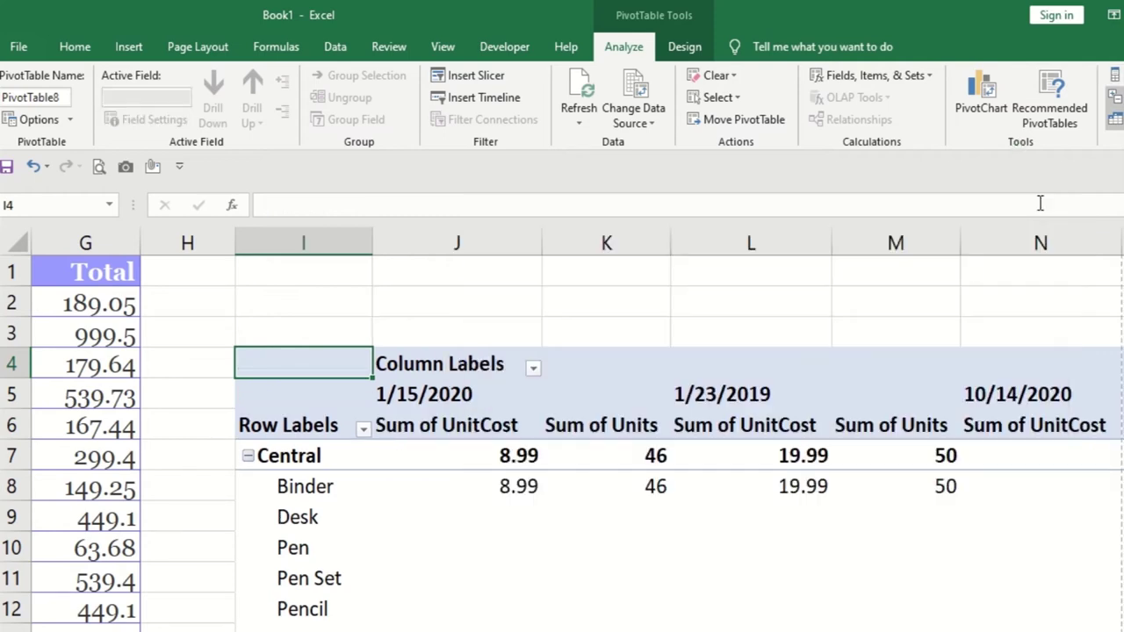
{"action": "left_click", "coordinate": [742, 479]}
{"action": "scroll", "coordinate": [507, 501], "scroll_direction": "down", "scroll_amount": 1}
{"action": "scroll", "coordinate": [506, 501], "scroll_direction": "down", "scroll_amount": 1}
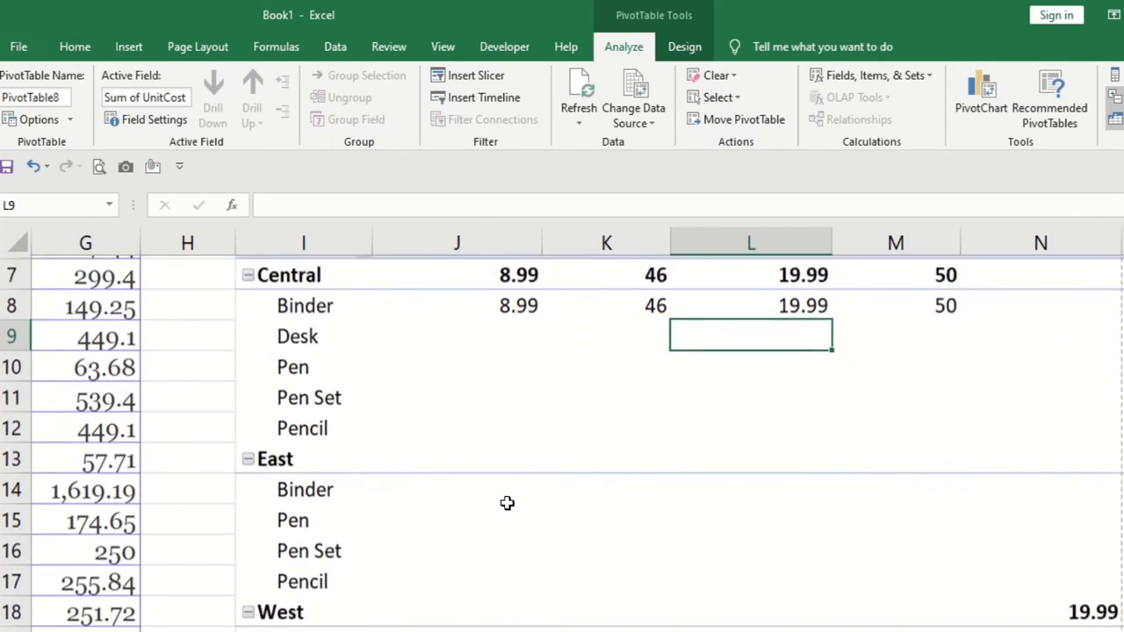
{"action": "scroll", "coordinate": [509, 501], "scroll_direction": "up", "scroll_amount": 1}
{"action": "left_click", "coordinate": [450, 387]}
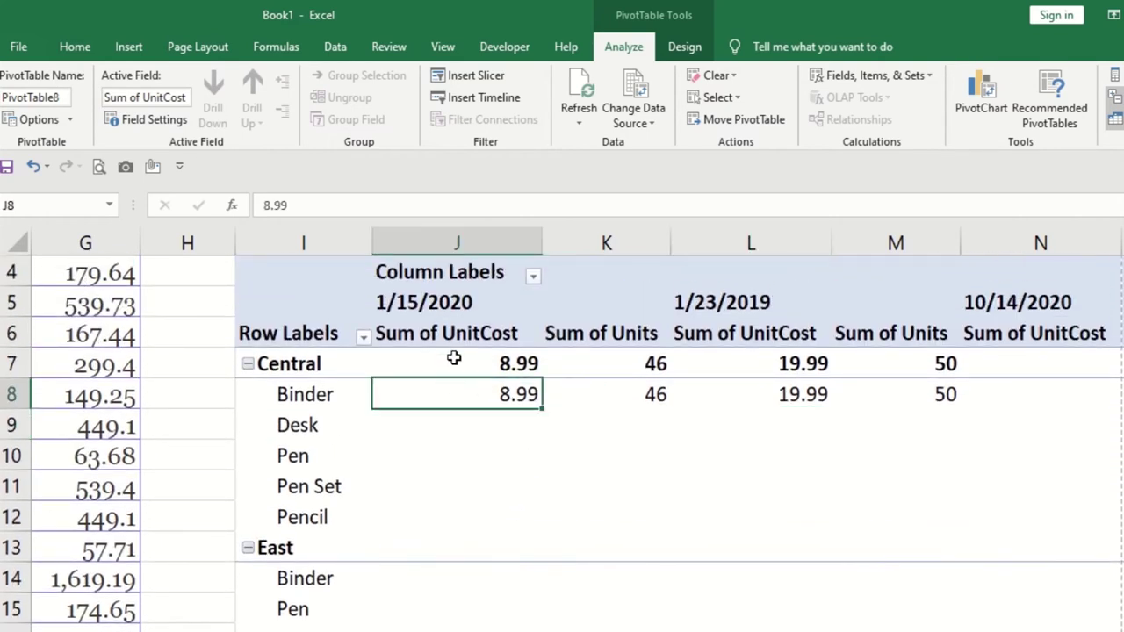
{"action": "left_click", "coordinate": [492, 442]}
{"action": "scroll", "coordinate": [793, 414], "scroll_direction": "up", "scroll_amount": 1}
{"action": "scroll", "coordinate": [733, 483], "scroll_direction": "down", "scroll_amount": 2}
{"action": "scroll", "coordinate": [729, 505], "scroll_direction": "down", "scroll_amount": 4}
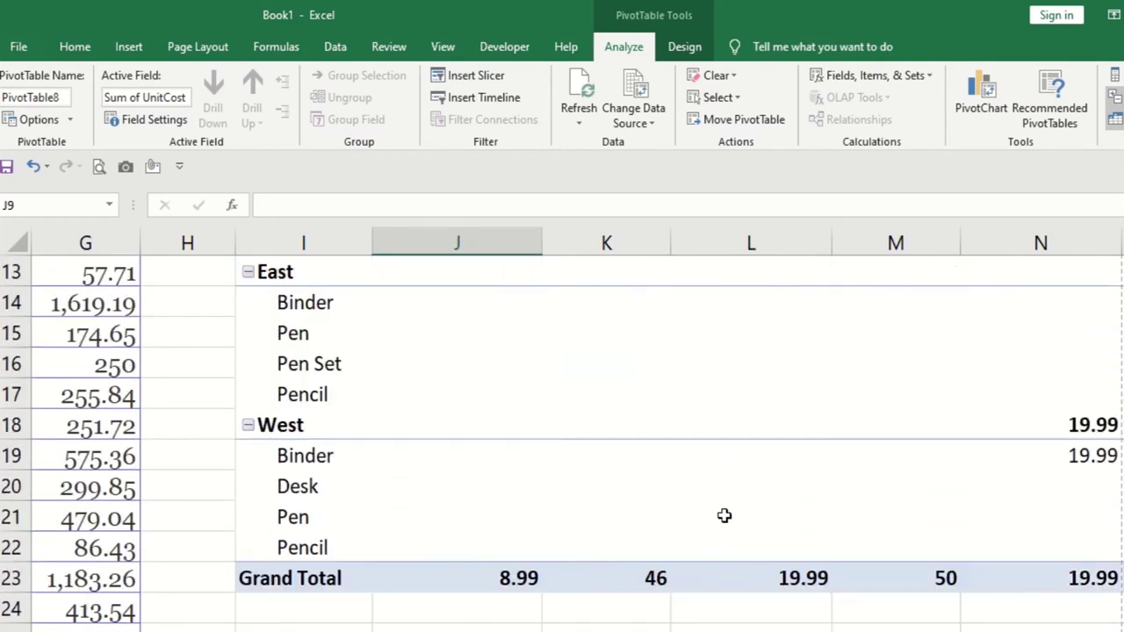
{"action": "scroll", "coordinate": [702, 527], "scroll_direction": "up", "scroll_amount": 3}
Scroll through the pivot and inspect Sum of Units and Sum of UnitCost value cells
{"action": "scroll", "coordinate": [668, 522], "scroll_direction": "down", "scroll_amount": 1}
{"action": "scroll", "coordinate": [650, 514], "scroll_direction": "down", "scroll_amount": 1}
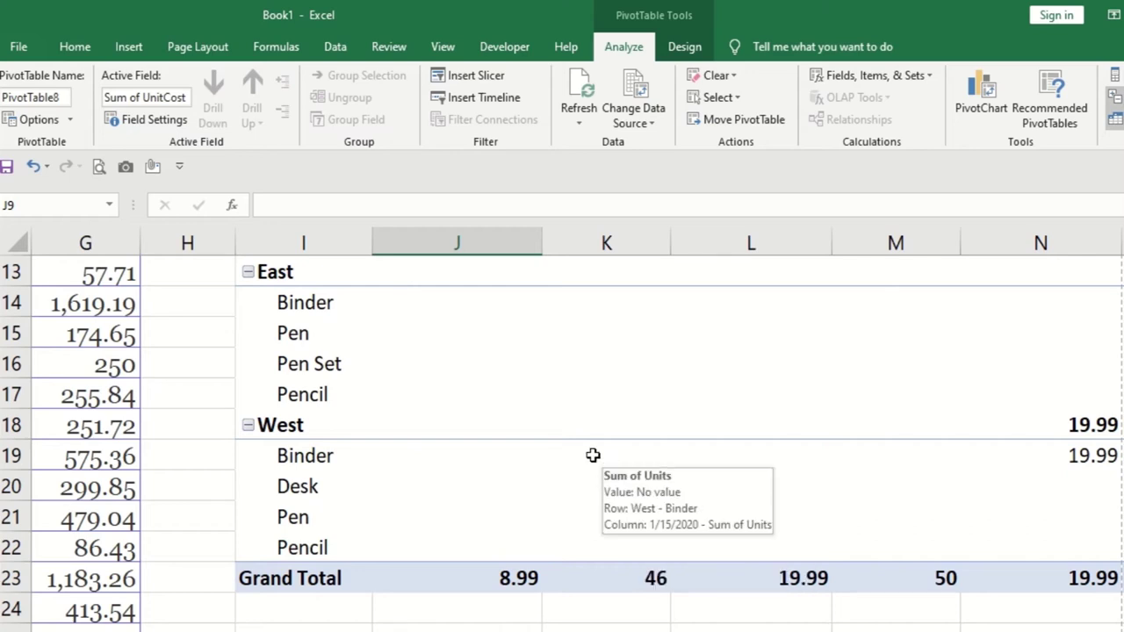
{"action": "scroll", "coordinate": [592, 455], "scroll_direction": "down", "scroll_amount": 4}
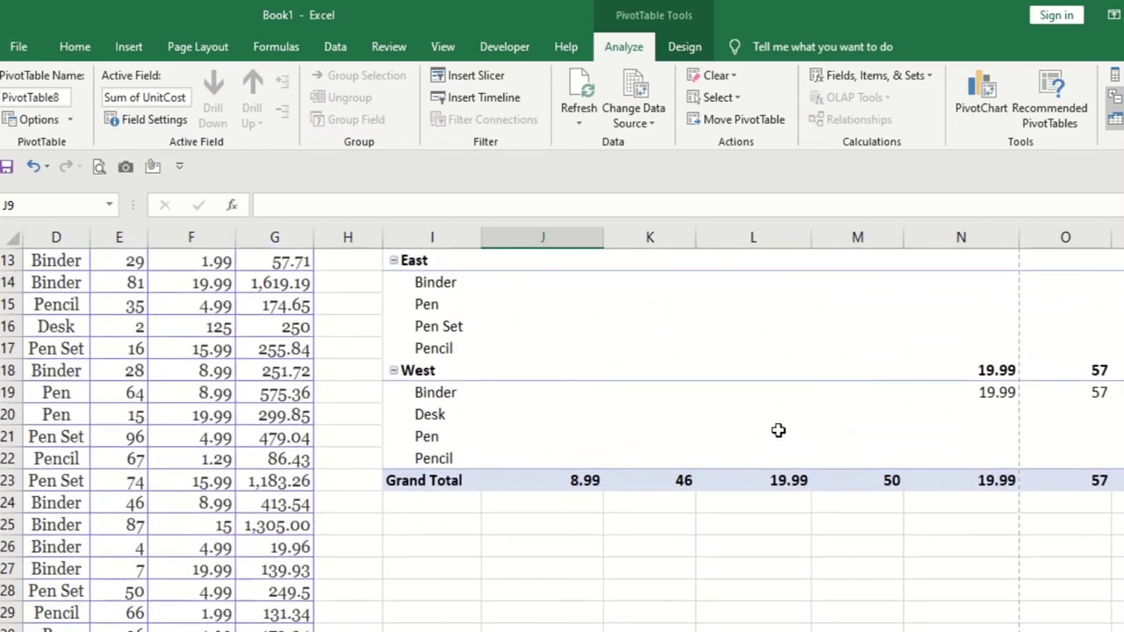
{"action": "scroll", "coordinate": [778, 430], "scroll_direction": "down", "scroll_amount": 4}
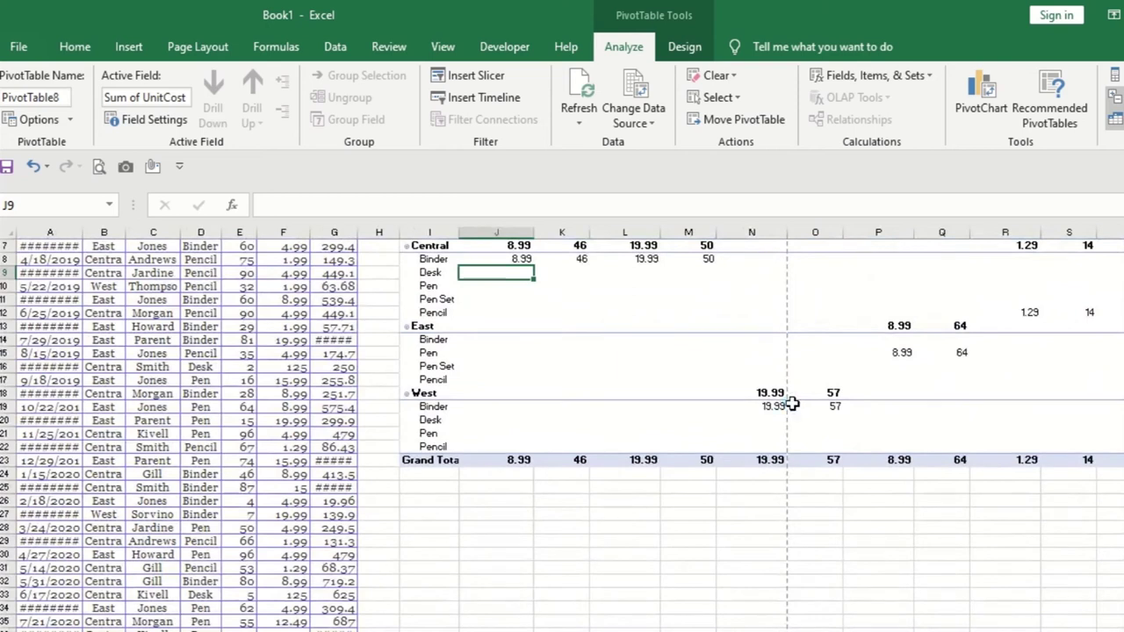
{"action": "scroll", "coordinate": [816, 399], "scroll_direction": "down", "scroll_amount": 2}
{"action": "scroll", "coordinate": [791, 386], "scroll_direction": "down", "scroll_amount": 2}
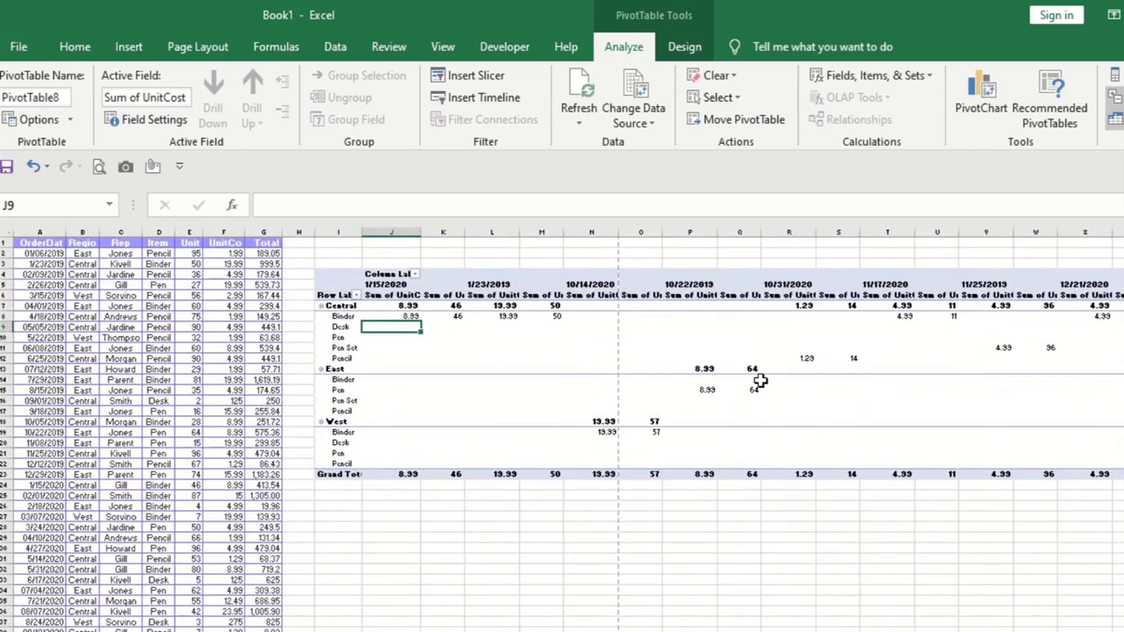
{"action": "left_click", "coordinate": [759, 380]}
{"action": "left_click", "coordinate": [541, 316]}
{"action": "left_click", "coordinate": [341, 359]}
{"action": "left_click", "coordinate": [443, 295]}
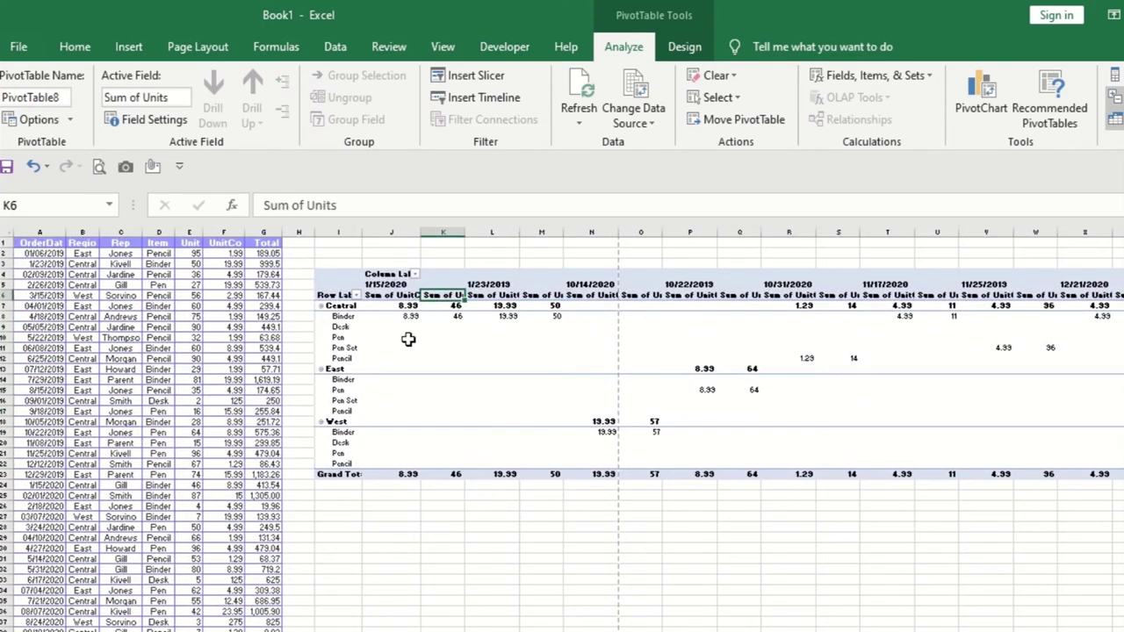
{"action": "left_click", "coordinate": [408, 339]}
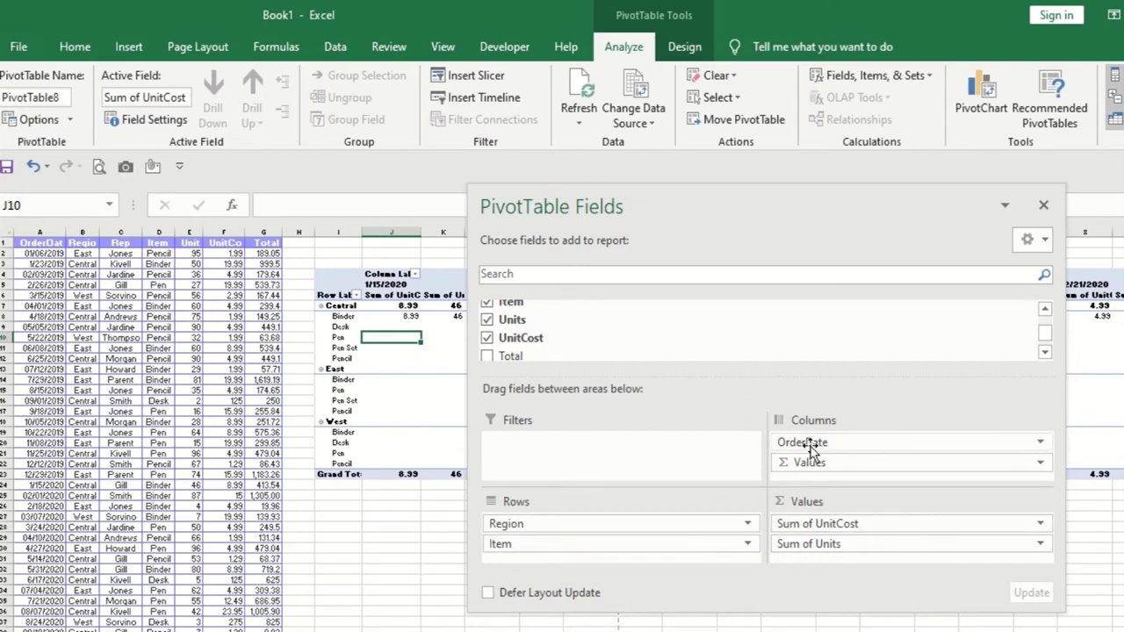
Move OrderDate from columns into the row labels above Item, with Region as the filter
{"action": "left_click_drag", "start_coordinate": [811, 444], "coordinate": [541, 454]}
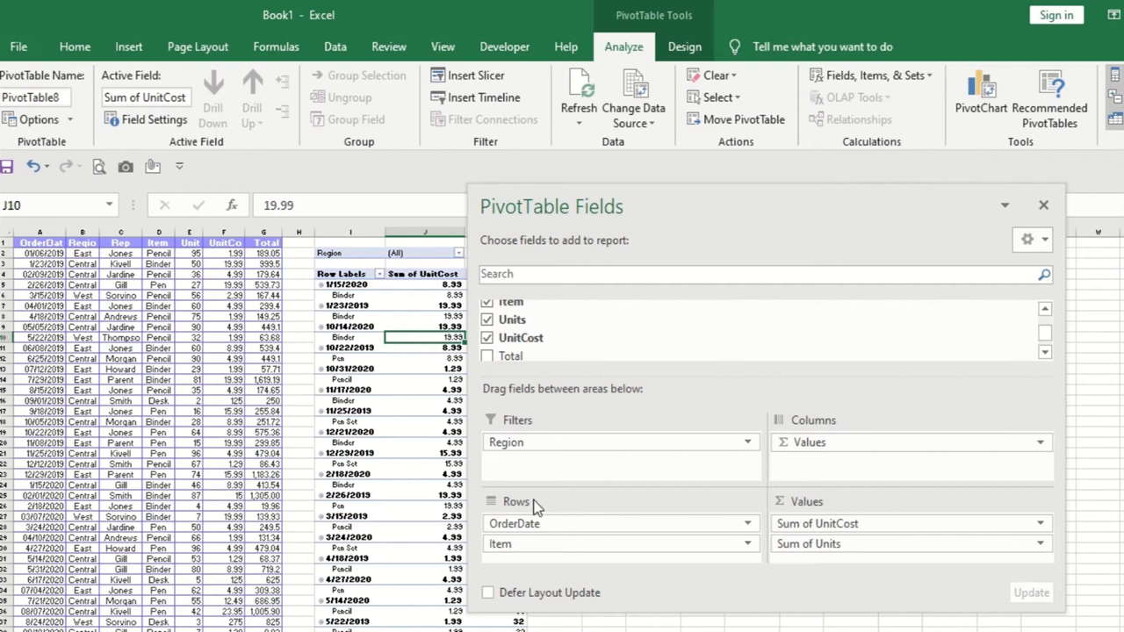
{"action": "left_click", "coordinate": [523, 446]}
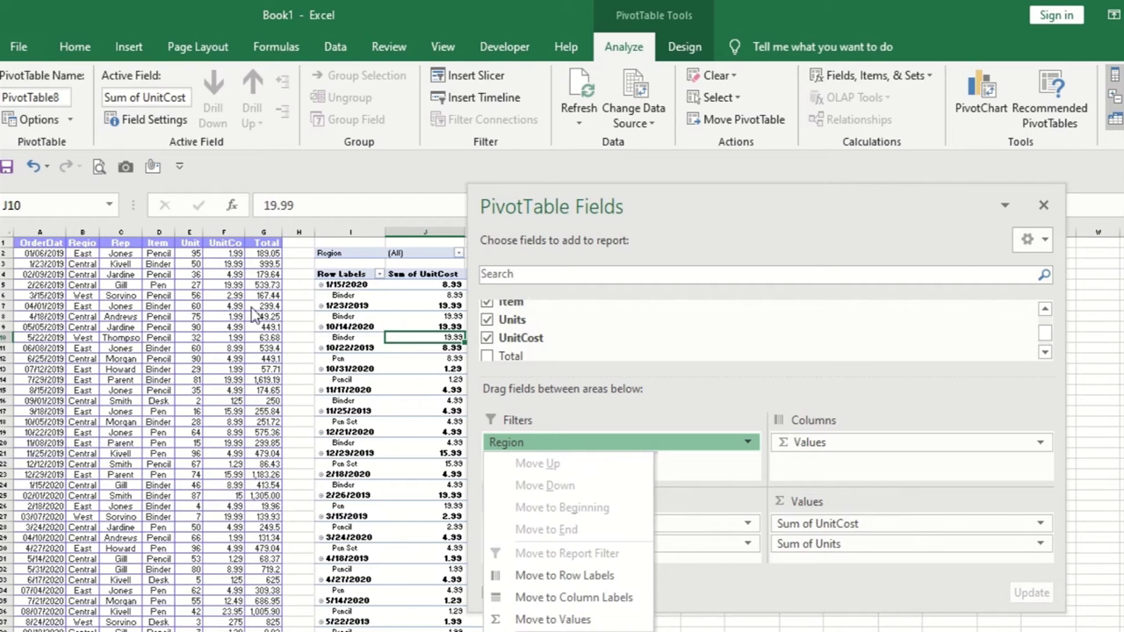
{"action": "left_click", "coordinate": [372, 364]}
{"action": "left_click", "coordinate": [315, 300]}
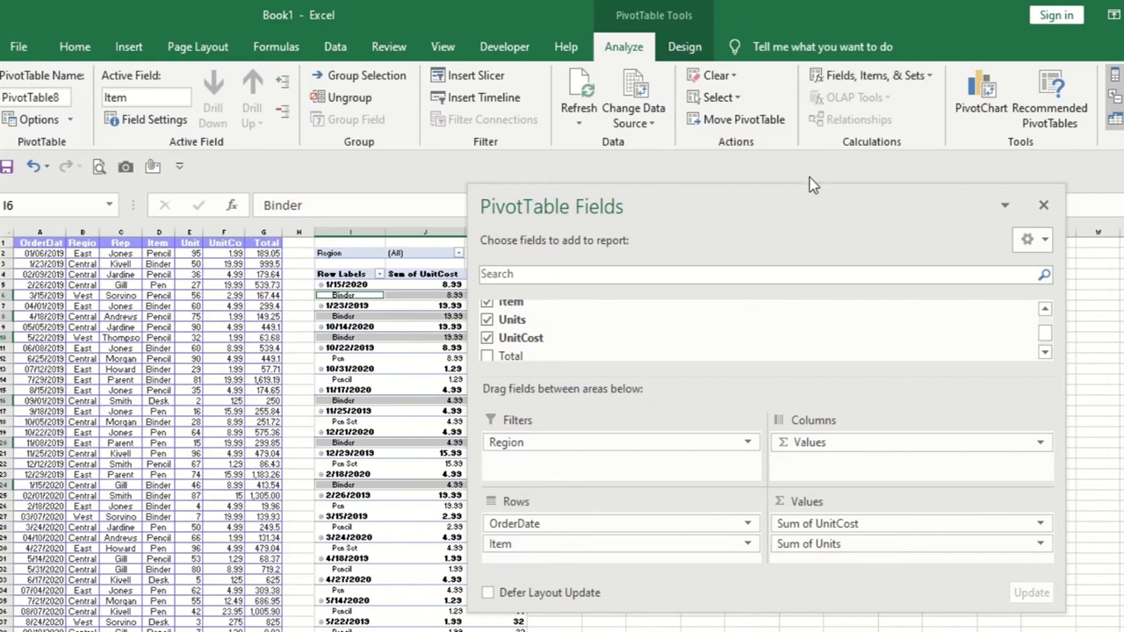
{"action": "left_click_drag", "start_coordinate": [712, 211], "coordinate": [580, 251]}
Filter the pivot's Region to Central only using Select Multiple Items
{"action": "left_click", "coordinate": [425, 253]}
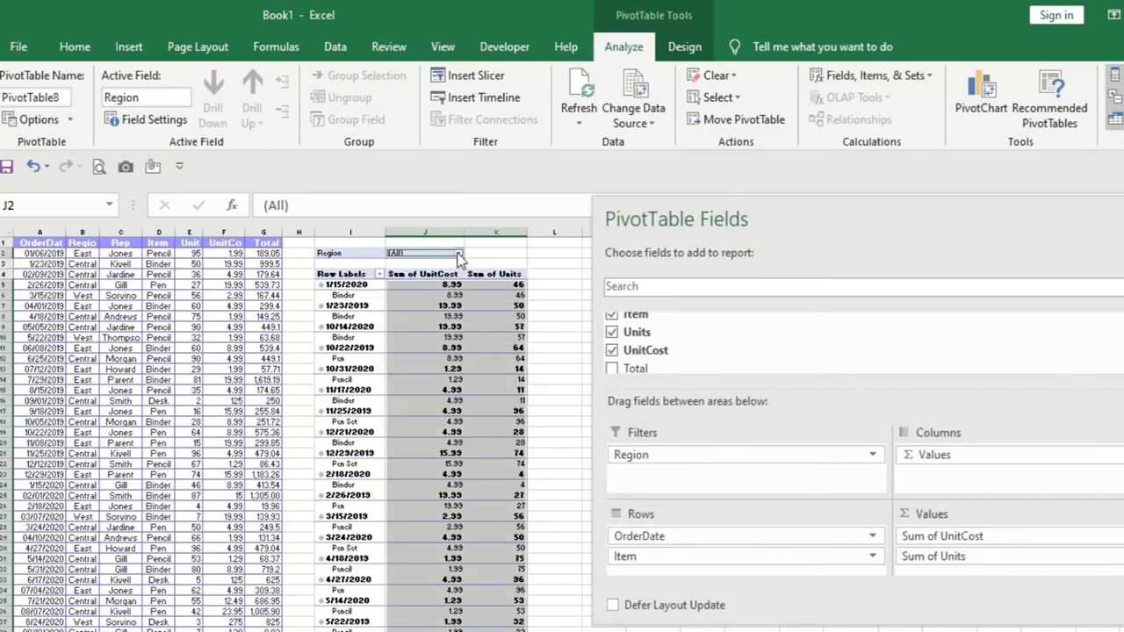
{"action": "left_click", "coordinate": [458, 253]}
{"action": "key", "text": "Escape"}
{"action": "scroll", "coordinate": [416, 273], "scroll_direction": "up", "scroll_amount": 4}
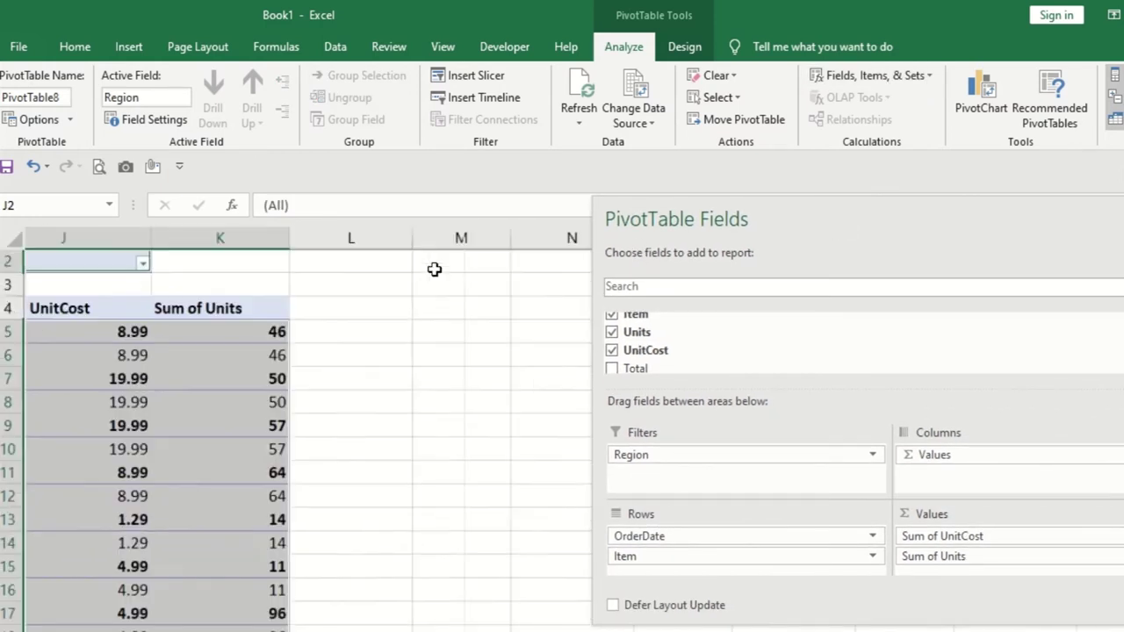
{"action": "left_click", "coordinate": [245, 287]}
{"action": "left_click", "coordinate": [202, 265]}
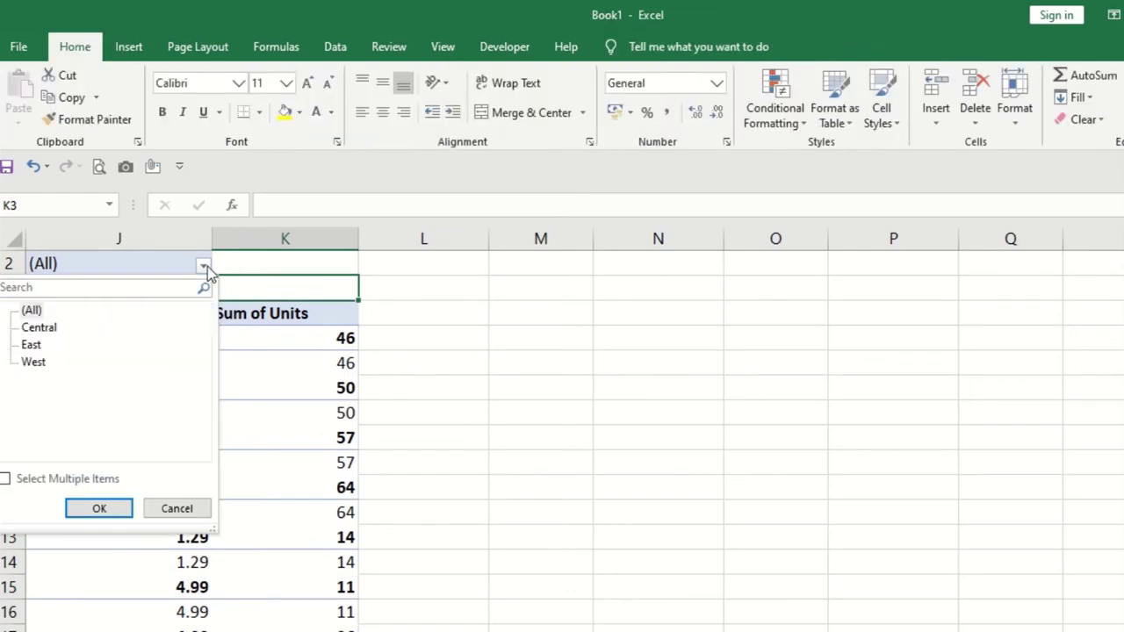
{"action": "left_click", "coordinate": [7, 480]}
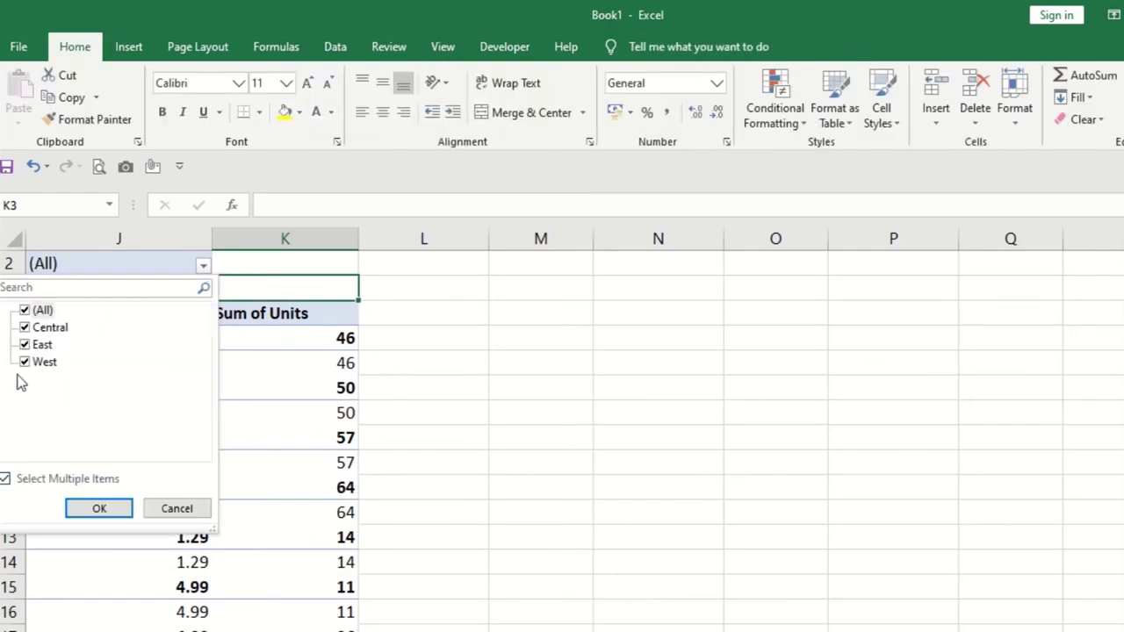
{"action": "left_click", "coordinate": [24, 310]}
{"action": "left_click", "coordinate": [24, 326]}
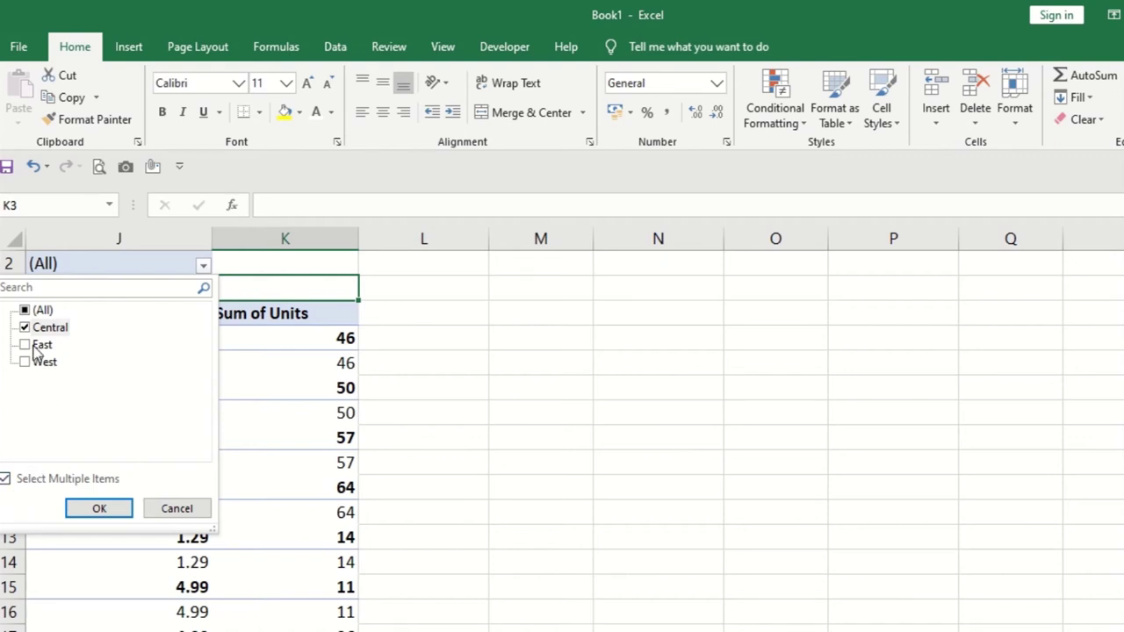
{"action": "left_click", "coordinate": [99, 508]}
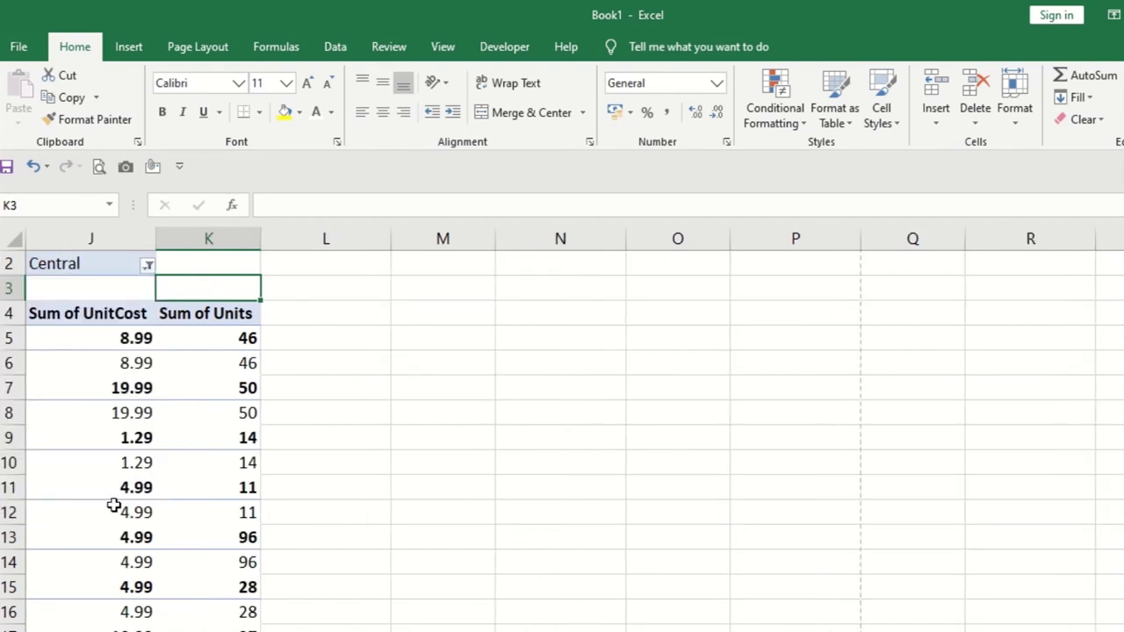
Switch the Region filter from Central to East
{"action": "left_click", "coordinate": [147, 264]}
{"action": "left_click", "coordinate": [25, 328]}
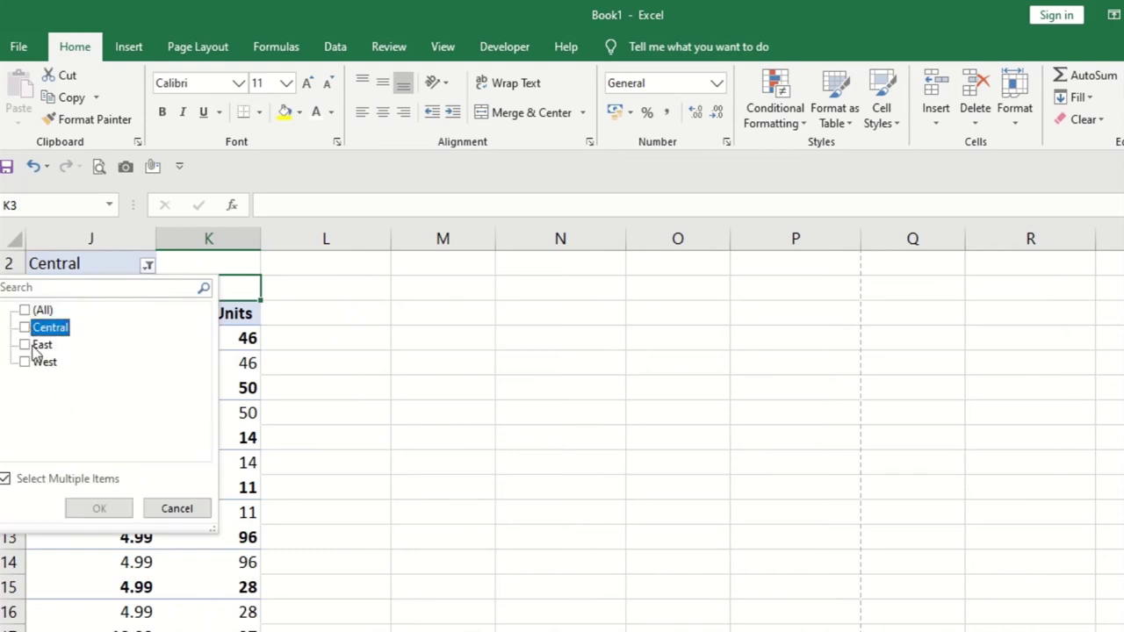
{"action": "left_click", "coordinate": [25, 345]}
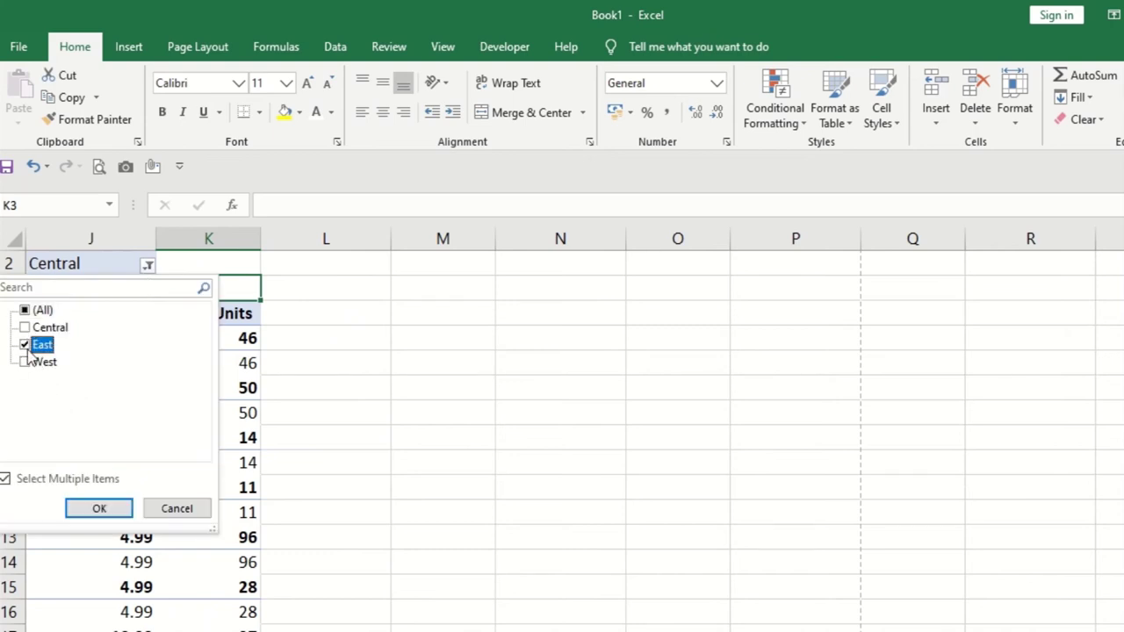
{"action": "left_click", "coordinate": [97, 507]}
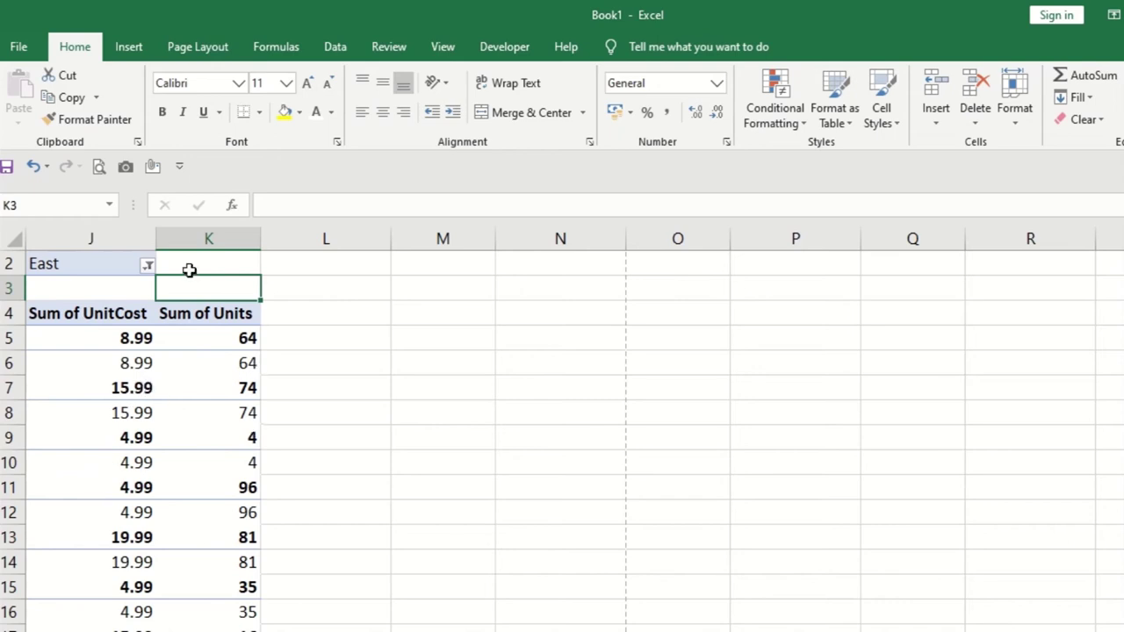
{"action": "left_click", "coordinate": [181, 379]}
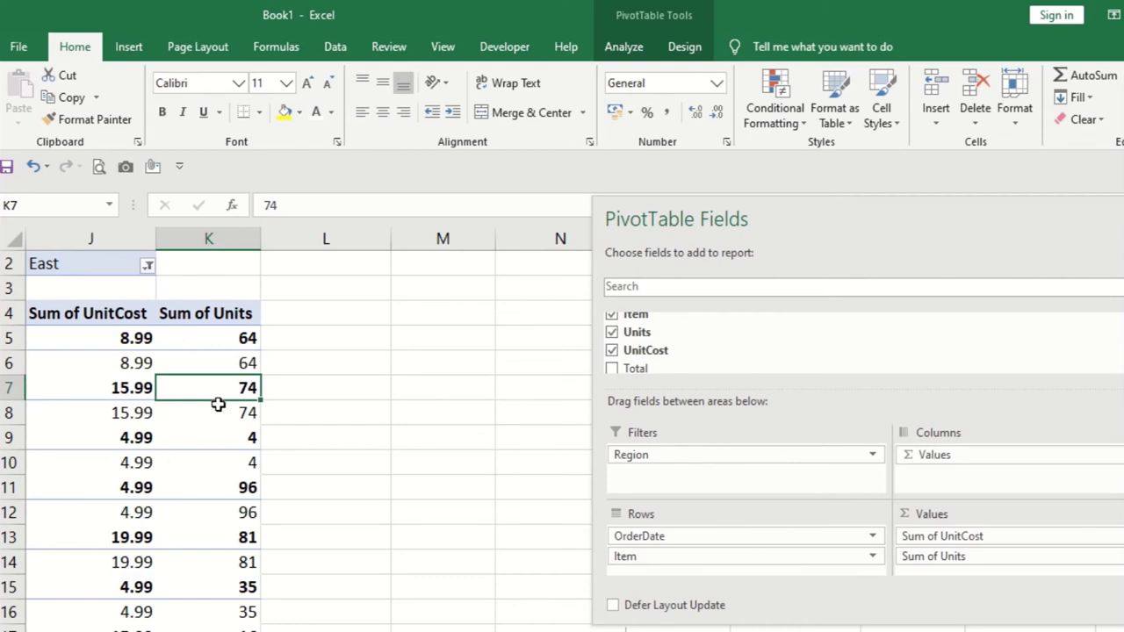
{"action": "key", "text": "Down"}
{"action": "key", "text": "Left"}
{"action": "key", "text": "Left"}
{"action": "key", "text": "Left"}
{"action": "key", "text": "Left"}
{"action": "key", "text": "Left"}
{"action": "key", "text": "Left"}
{"action": "key", "text": "Left"}
{"action": "key", "text": "Left"}
{"action": "key", "text": "Left"}
{"action": "key", "text": "Left"}
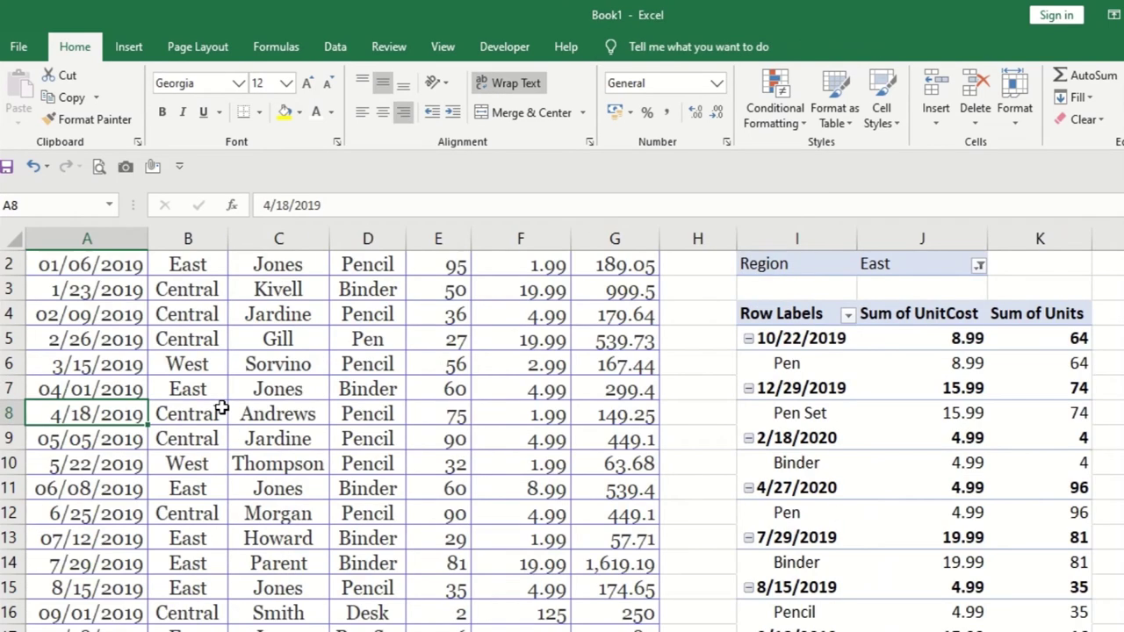
{"action": "key", "text": "Right"}
{"action": "key", "text": "Right"}
{"action": "key", "text": "Right"}
{"action": "key", "text": "Right"}
{"action": "key", "text": "Right"}
{"action": "key", "text": "Right"}
{"action": "key", "text": "Right"}
{"action": "key", "text": "Right"}
{"action": "key", "text": "Right"}
{"action": "key", "text": "Right"}
{"action": "key", "text": "Right"}
{"action": "key", "text": "Right"}
{"action": "key", "text": "Right"}
{"action": "key", "text": "Right"}
{"action": "key", "text": "Right"}
{"action": "key", "text": "Right"}
{"action": "key", "text": "Right"}
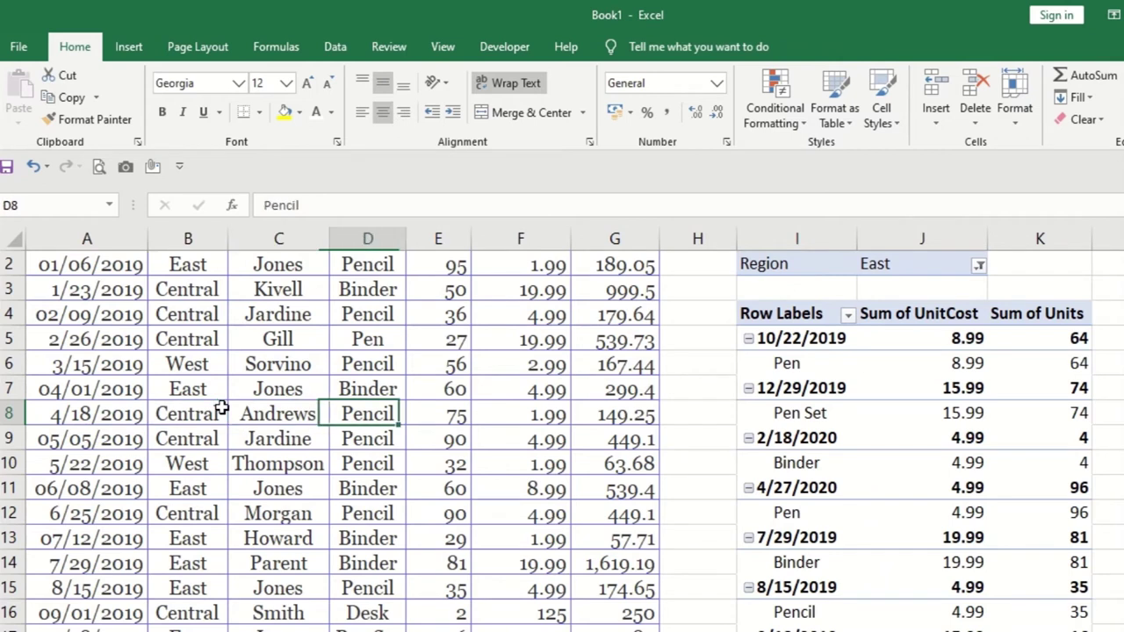
{"action": "key", "text": "Left"}
{"action": "key", "text": "Left"}
{"action": "key", "text": "Left"}
{"action": "key", "text": "Left"}
{"action": "key", "text": "Left"}
{"action": "key", "text": "Left"}
{"action": "key", "text": "Left"}
{"action": "key", "text": "Left"}
{"action": "key", "text": "Left"}
{"action": "key", "text": "Left"}
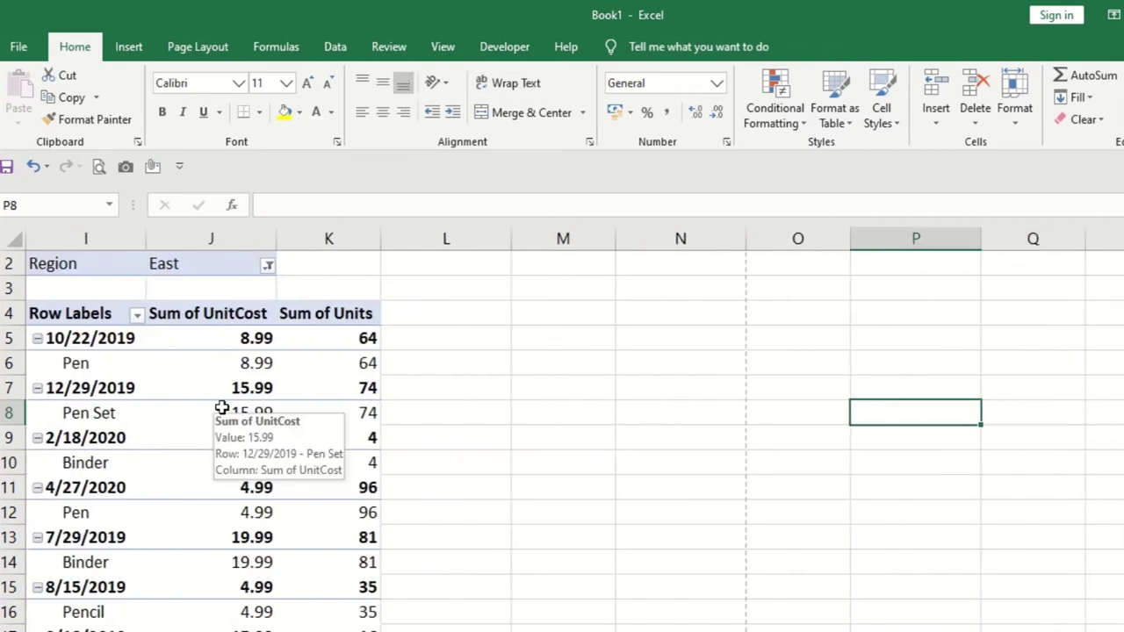
{"action": "key", "text": "Right"}
{"action": "key", "text": "Right"}
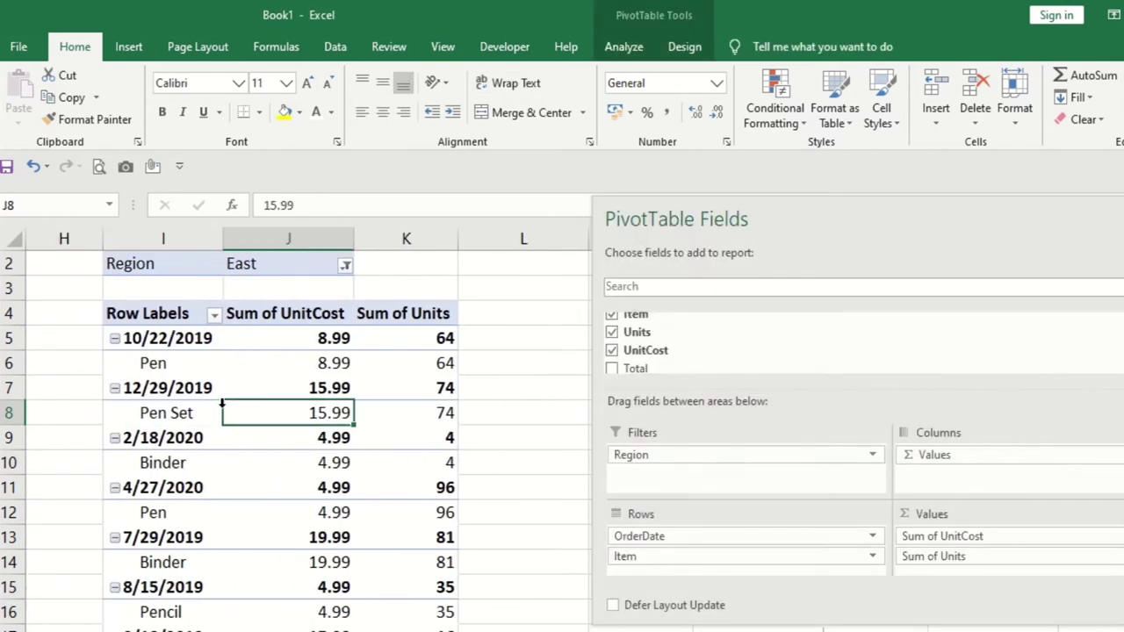
{"action": "left_click", "coordinate": [933, 454]}
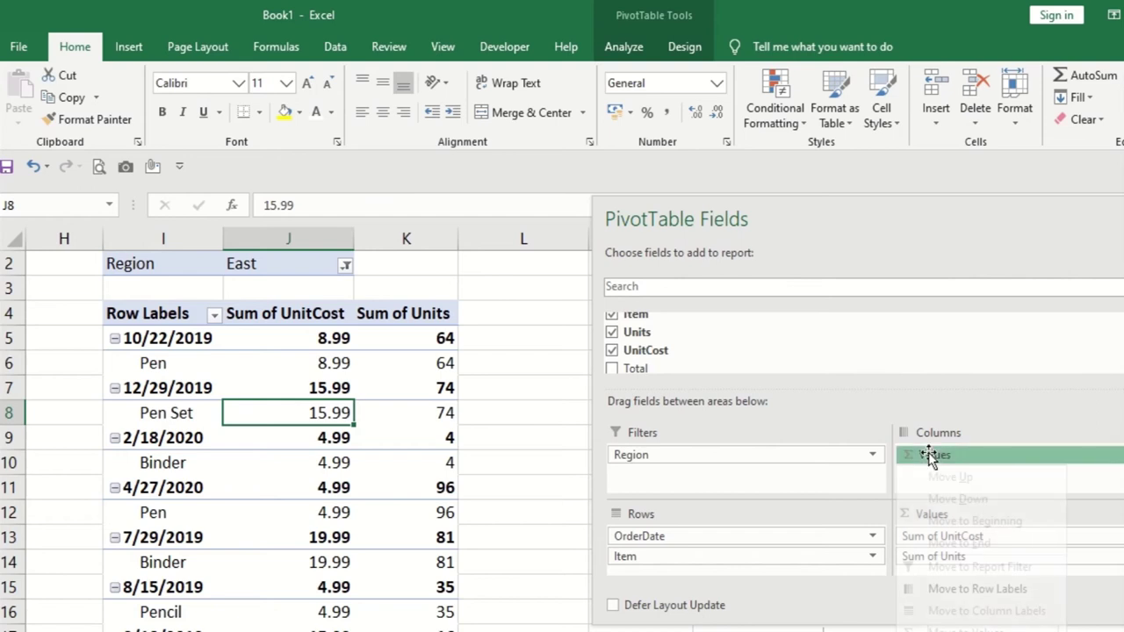
{"action": "left_click", "coordinate": [992, 413]}
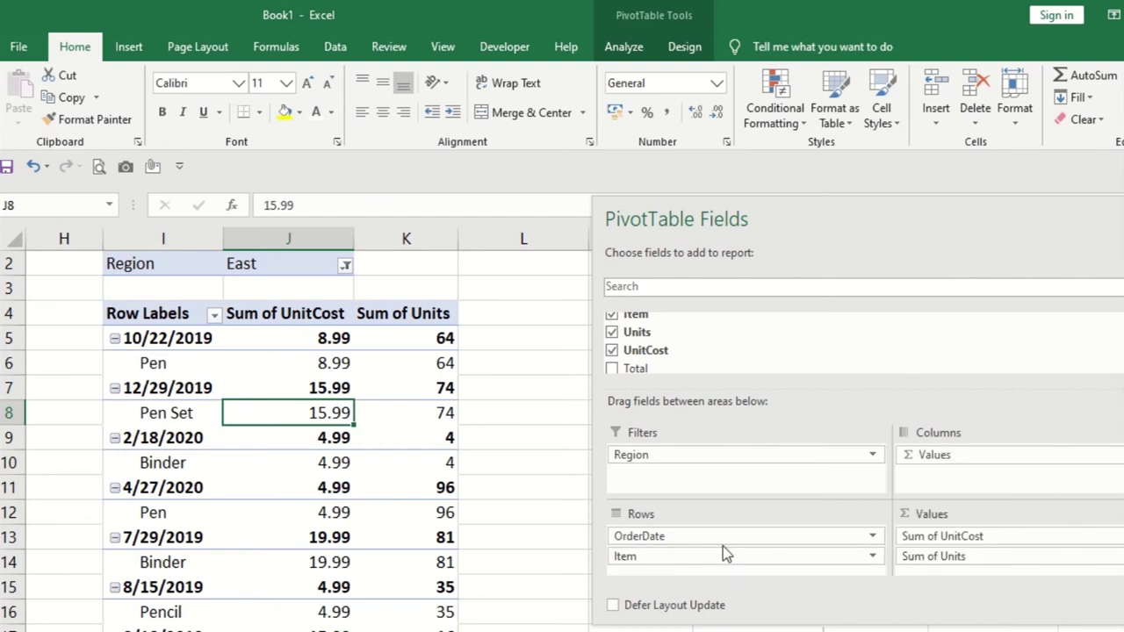
{"action": "left_click", "coordinate": [690, 537]}
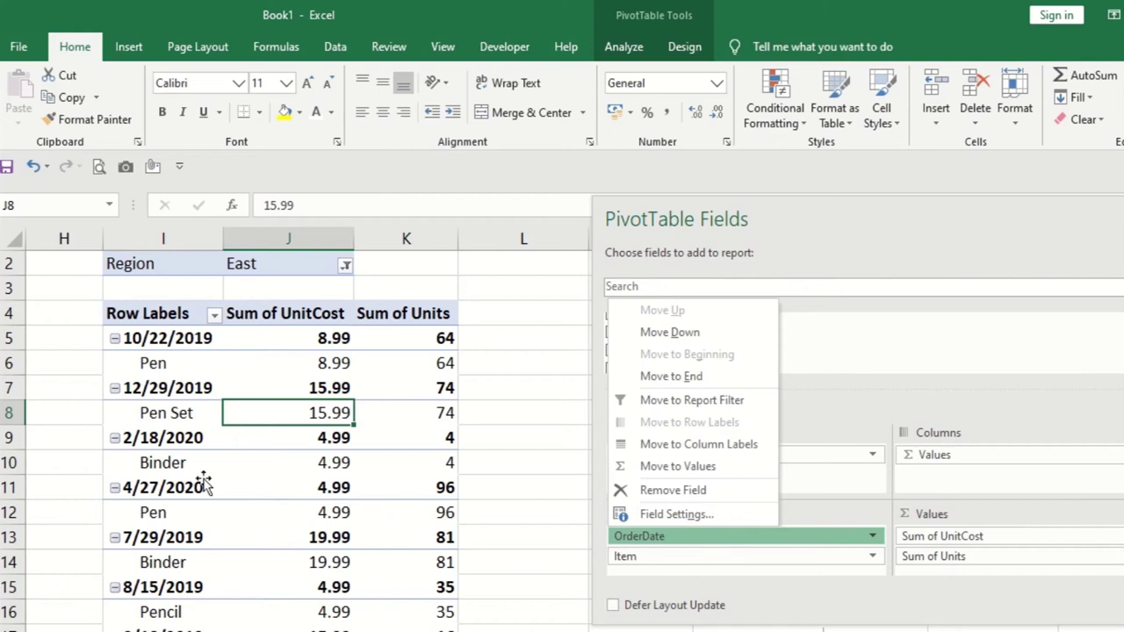
{"action": "left_click", "coordinate": [172, 386]}
{"action": "left_click", "coordinate": [173, 386]}
{"action": "left_click", "coordinate": [171, 338]}
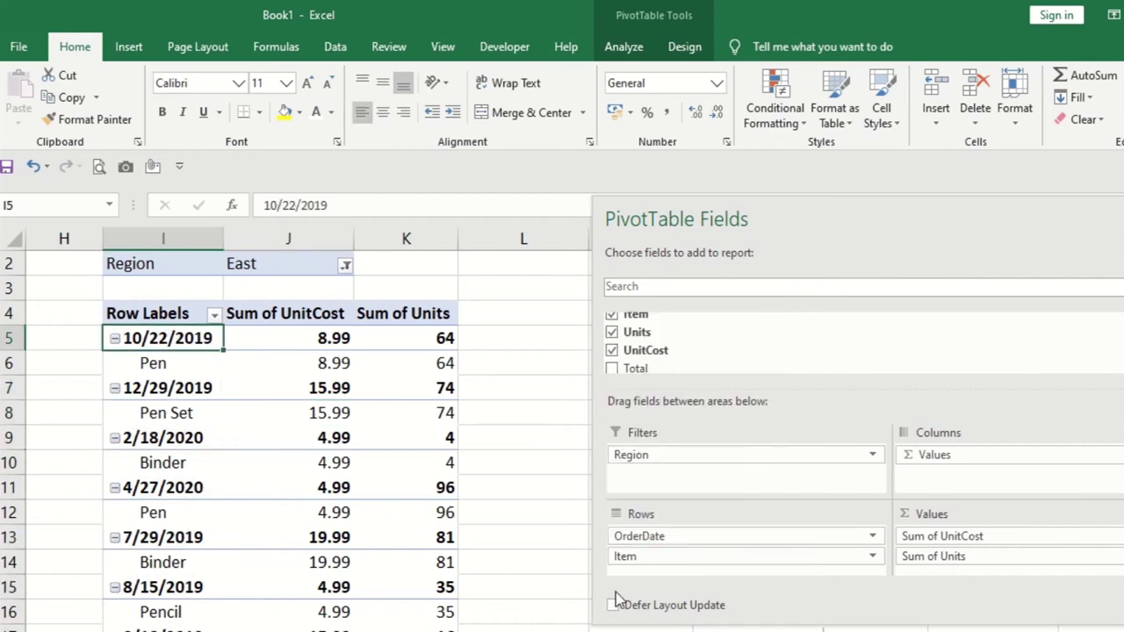
{"action": "left_click", "coordinate": [640, 557]}
{"action": "left_click", "coordinate": [151, 366]}
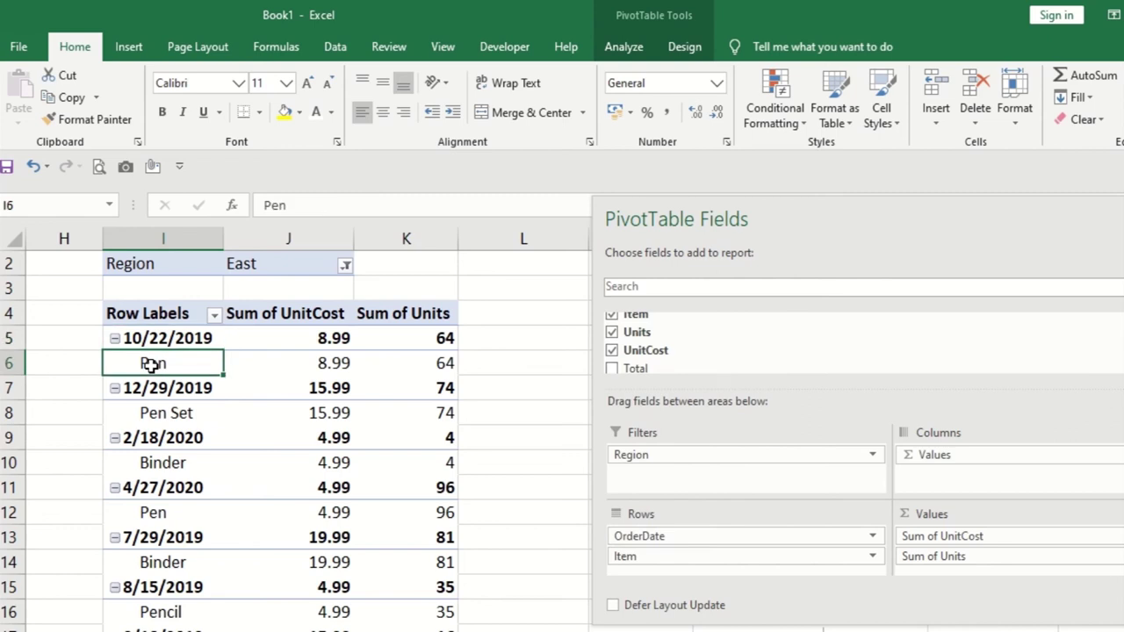
{"action": "left_click", "coordinate": [932, 538]}
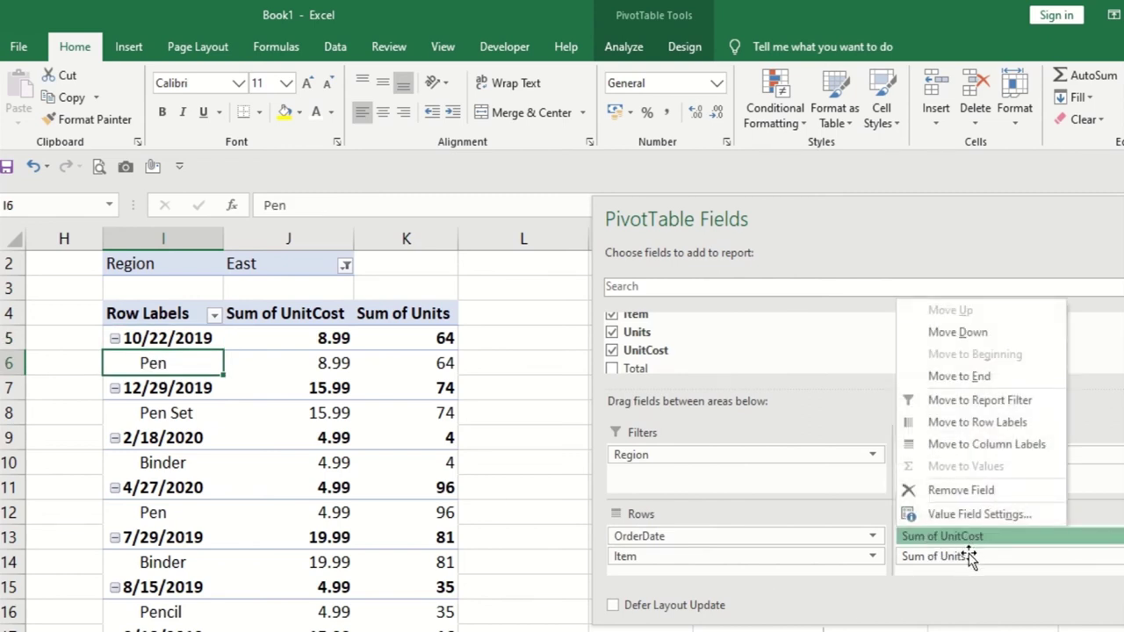
{"action": "left_click", "coordinate": [403, 404]}
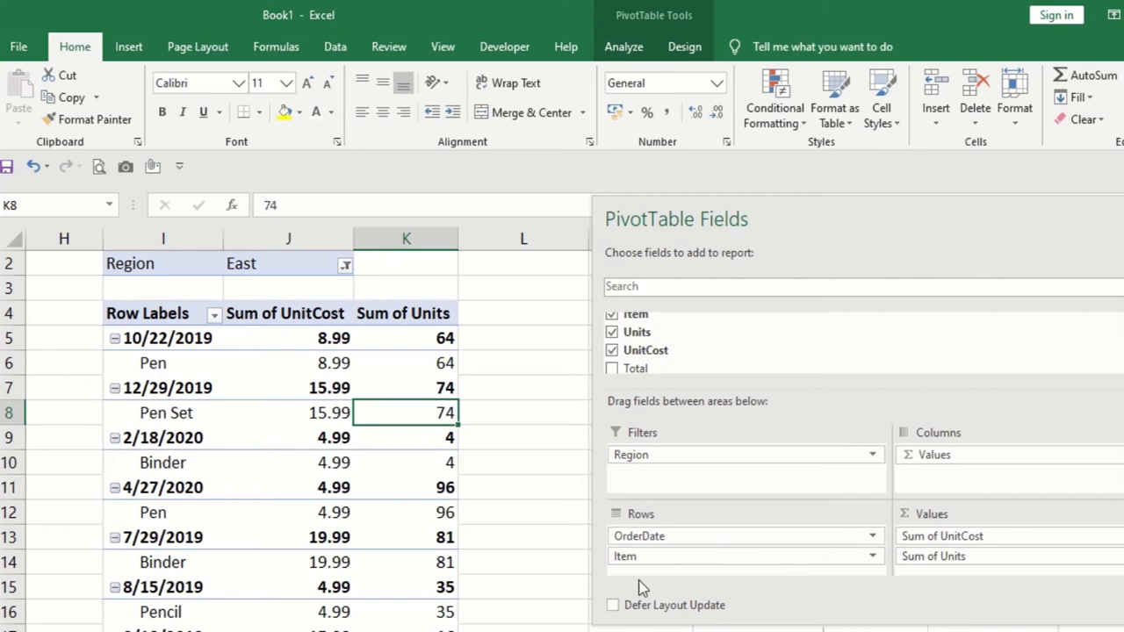
{"action": "left_click_drag", "start_coordinate": [341, 441], "coordinate": [338, 447]}
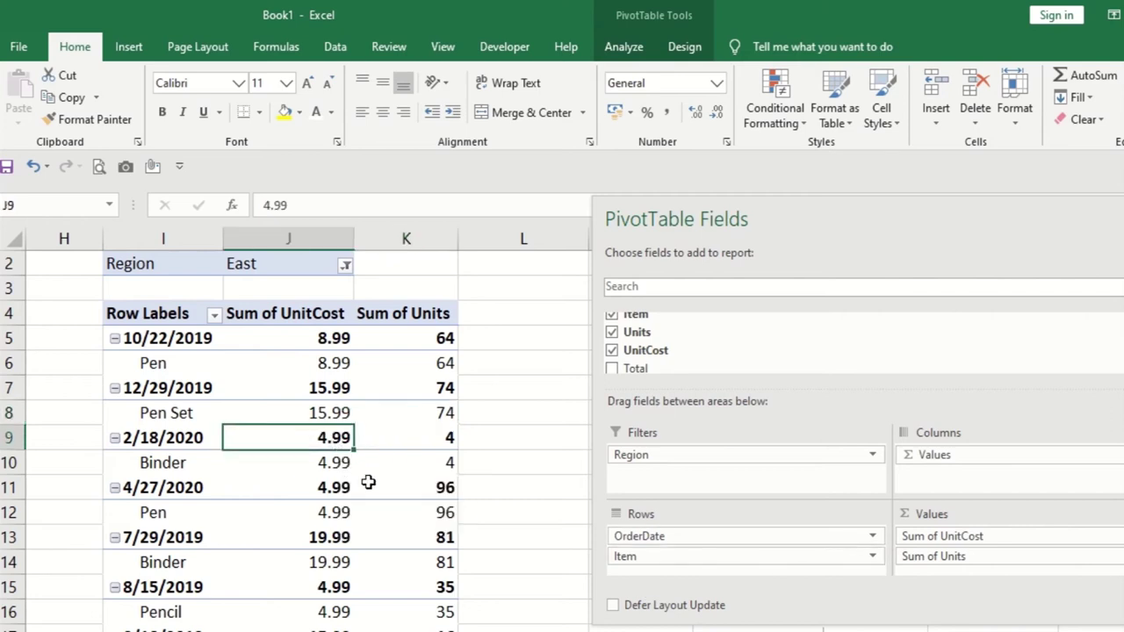
{"action": "key", "text": "Left"}
{"action": "key", "text": "Left"}
{"action": "key", "text": "Left"}
{"action": "key", "text": "Left"}
{"action": "key", "text": "Left"}
{"action": "key", "text": "Left"}
{"action": "key", "text": "Left"}
{"action": "key", "text": "Left"}
{"action": "key", "text": "Left"}
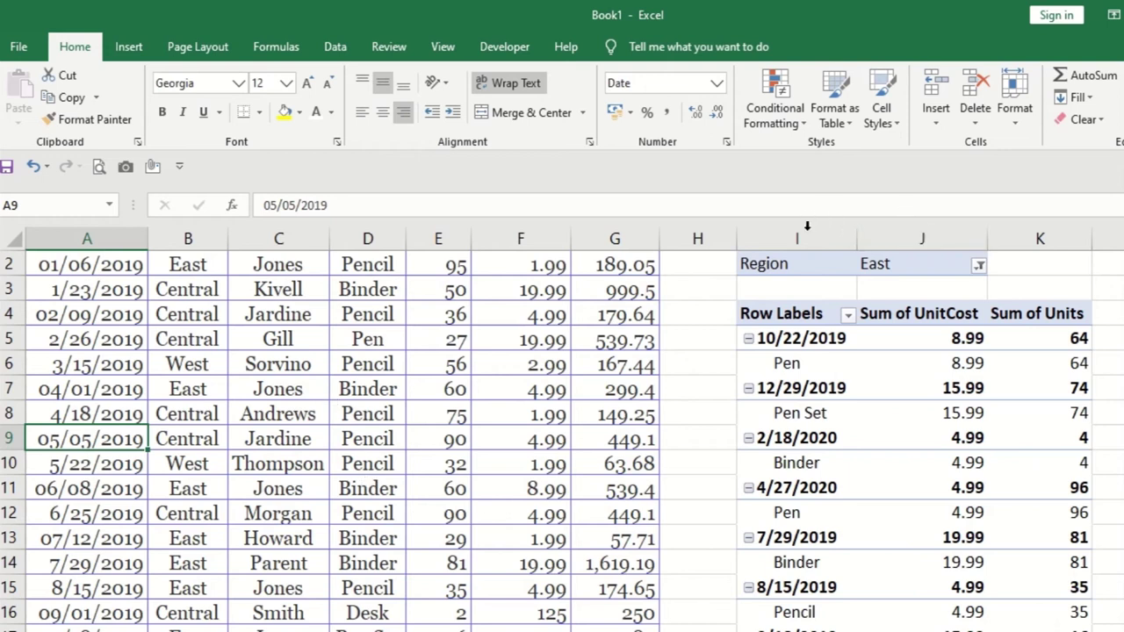
Delete the PivotTable in columns I–K and return to the first OrderDate value
{"action": "left_click", "coordinate": [801, 263]}
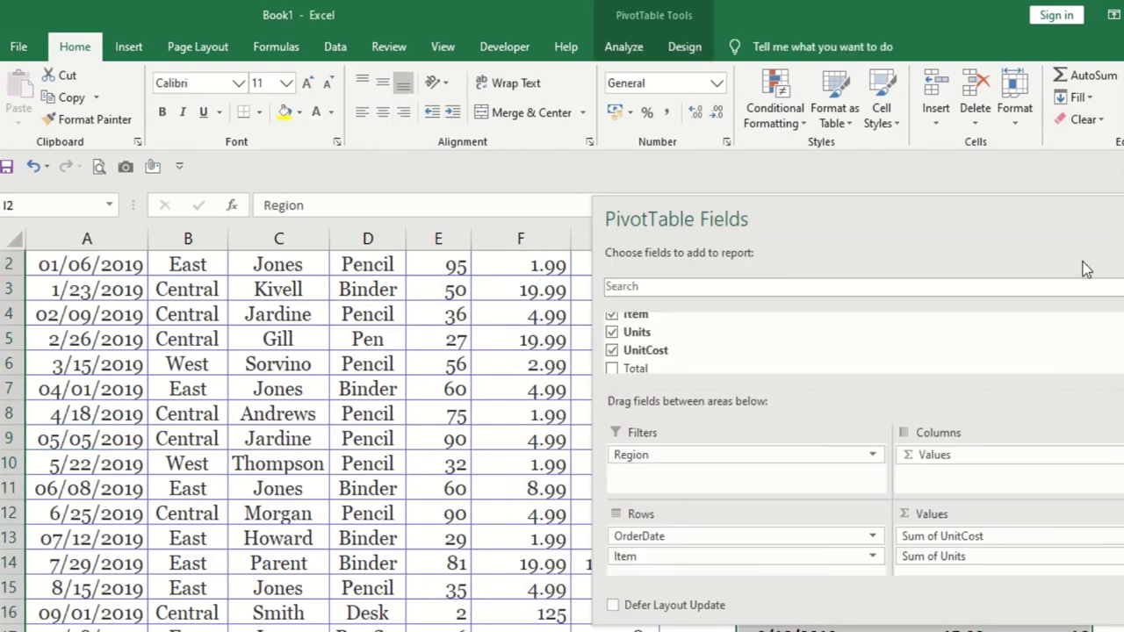
{"action": "key", "text": "Delete"}
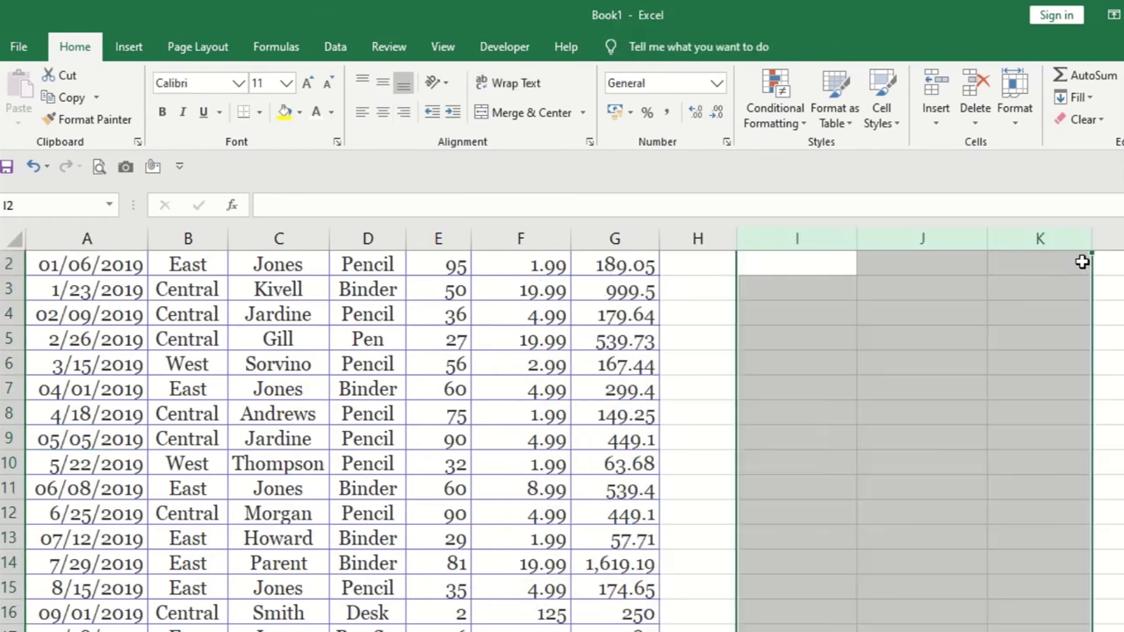
{"action": "left_click", "coordinate": [683, 419]}
{"action": "left_click", "coordinate": [538, 413]}
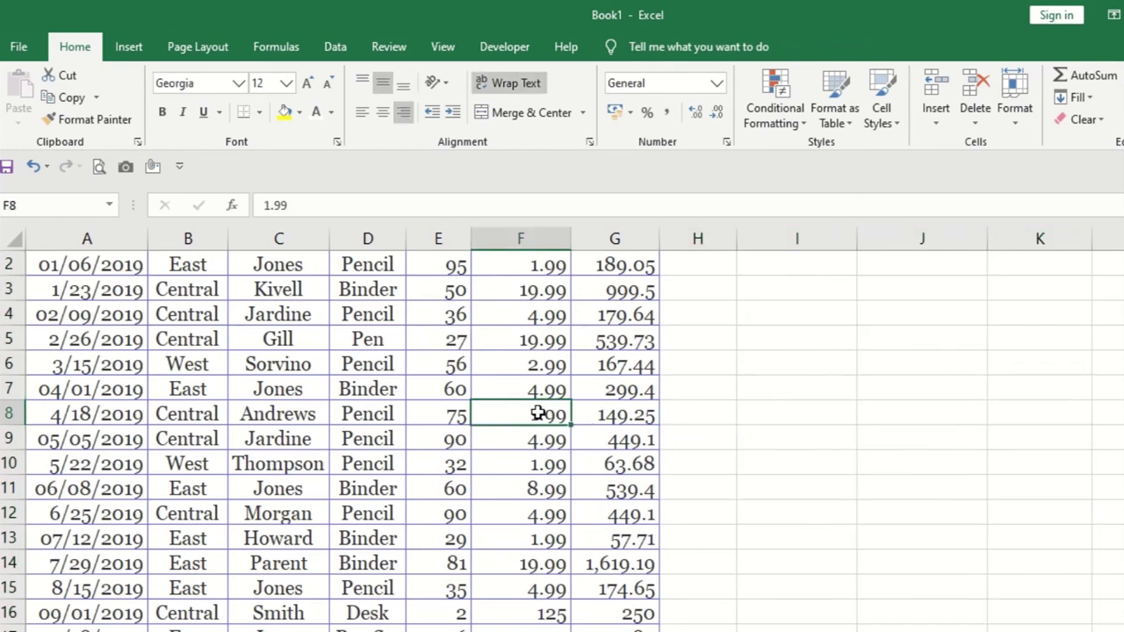
{"action": "key", "text": "Left"}
{"action": "key", "text": "ctrl+Left"}
{"action": "key", "text": "Up"}
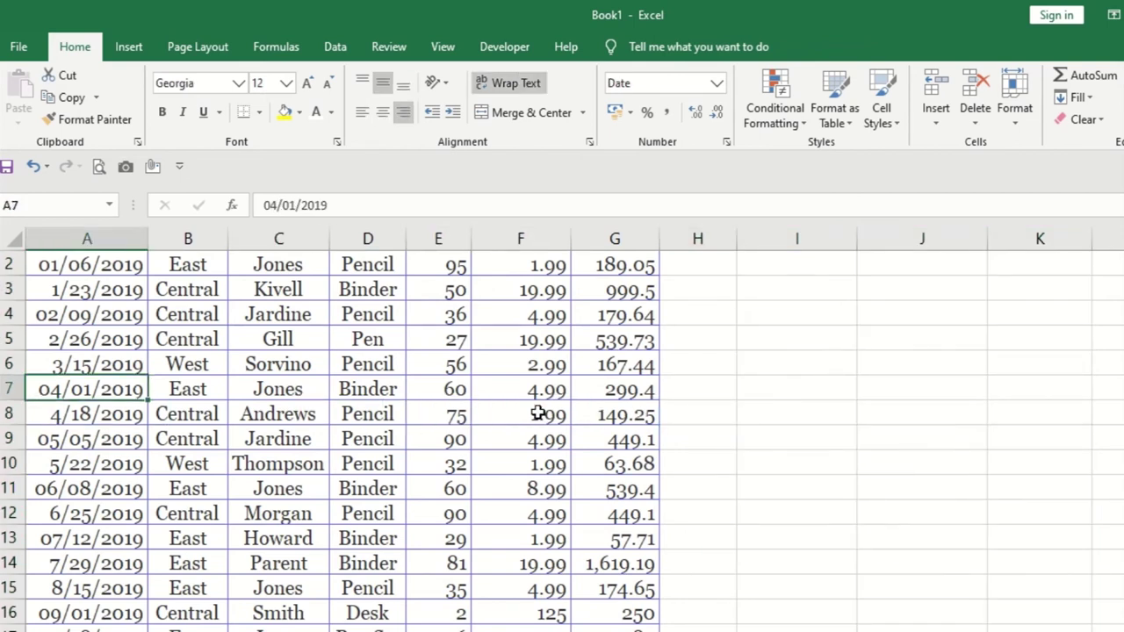
{"action": "key", "text": "ctrl+Up"}
{"action": "key", "text": "Down"}
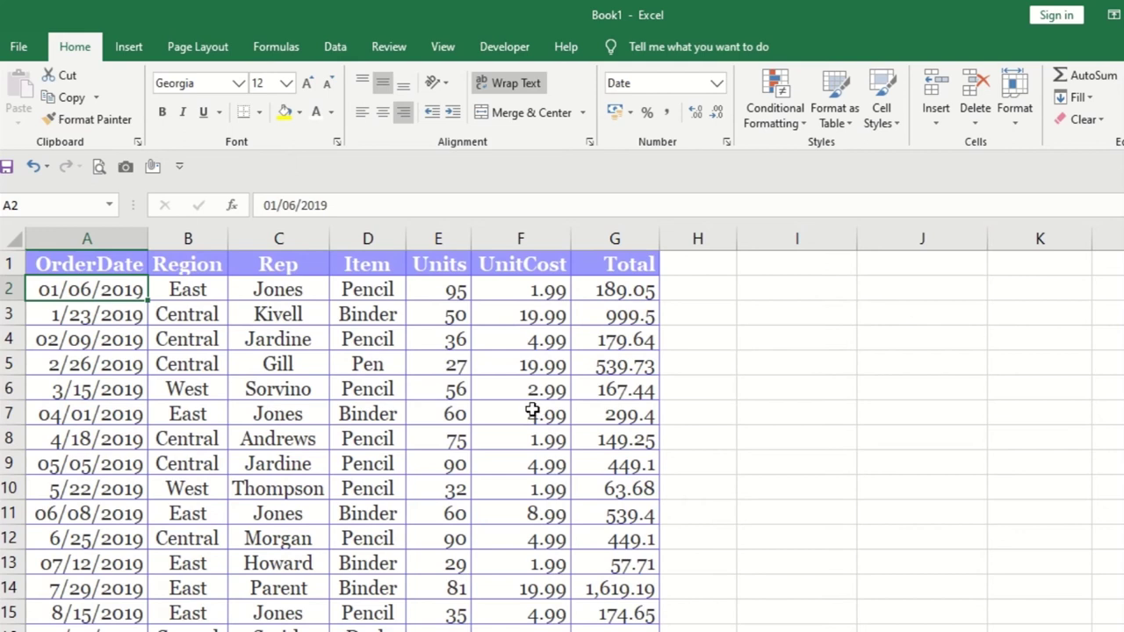
Click through Region, OrderDate and Rep entries, then select the data block A1:G14
{"action": "left_click", "coordinate": [219, 380]}
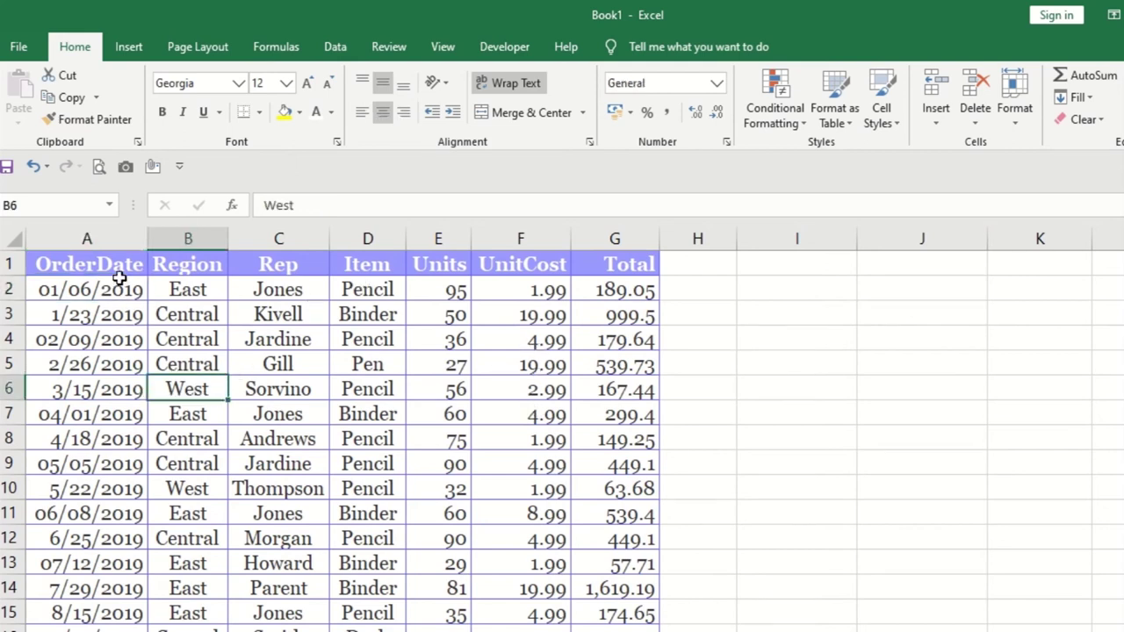
{"action": "left_click", "coordinate": [128, 318]}
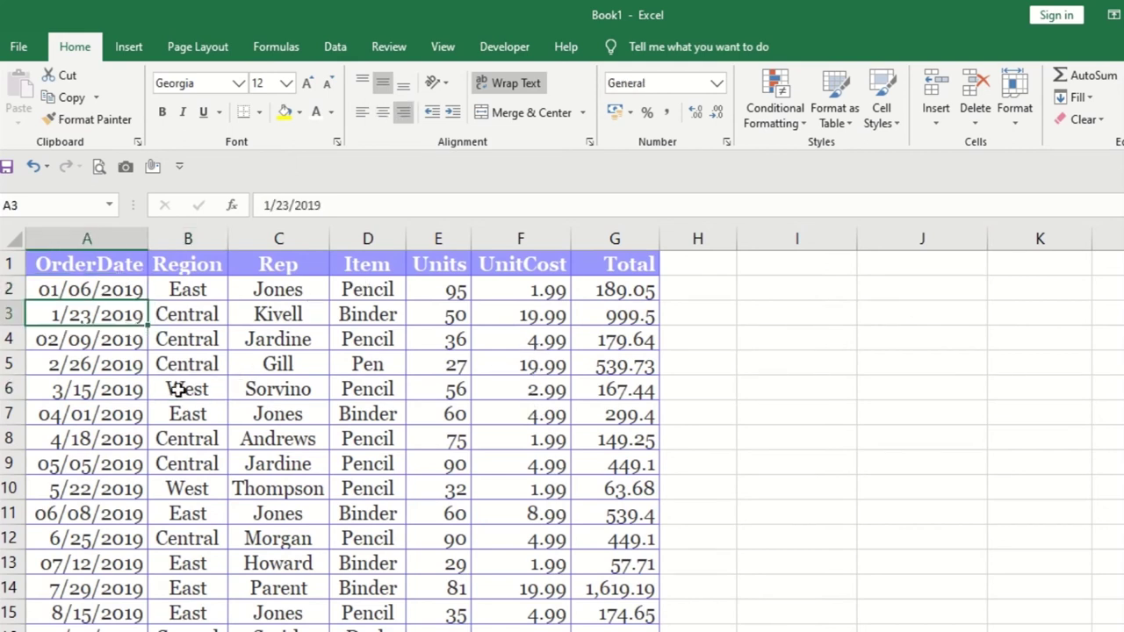
{"action": "left_click", "coordinate": [219, 343]}
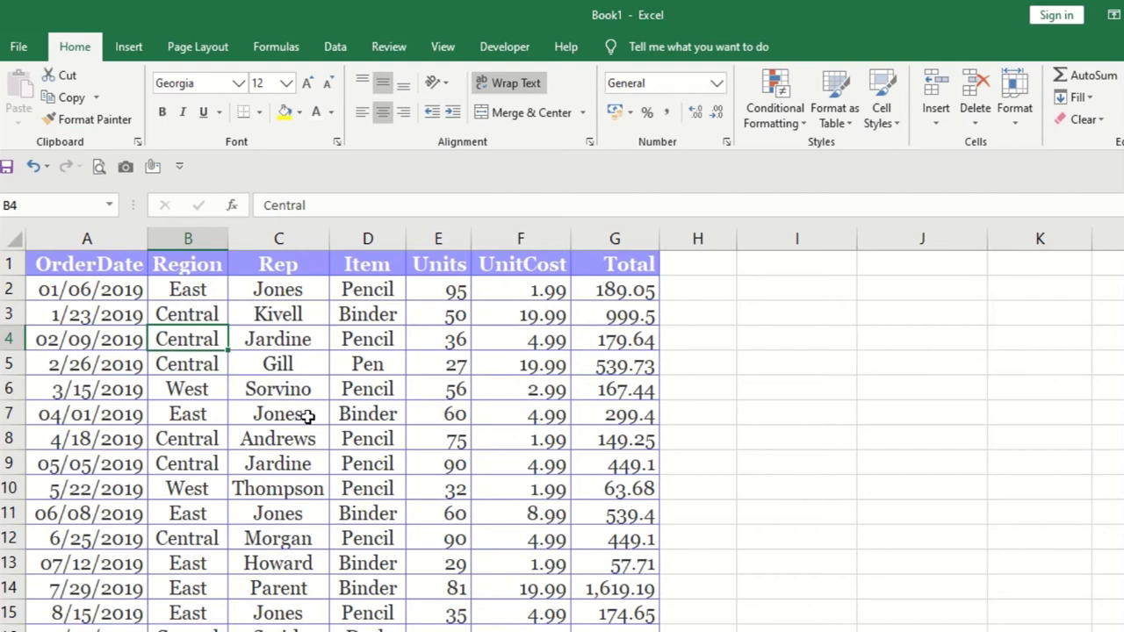
{"action": "left_click", "coordinate": [271, 386]}
{"action": "left_click", "coordinate": [140, 340]}
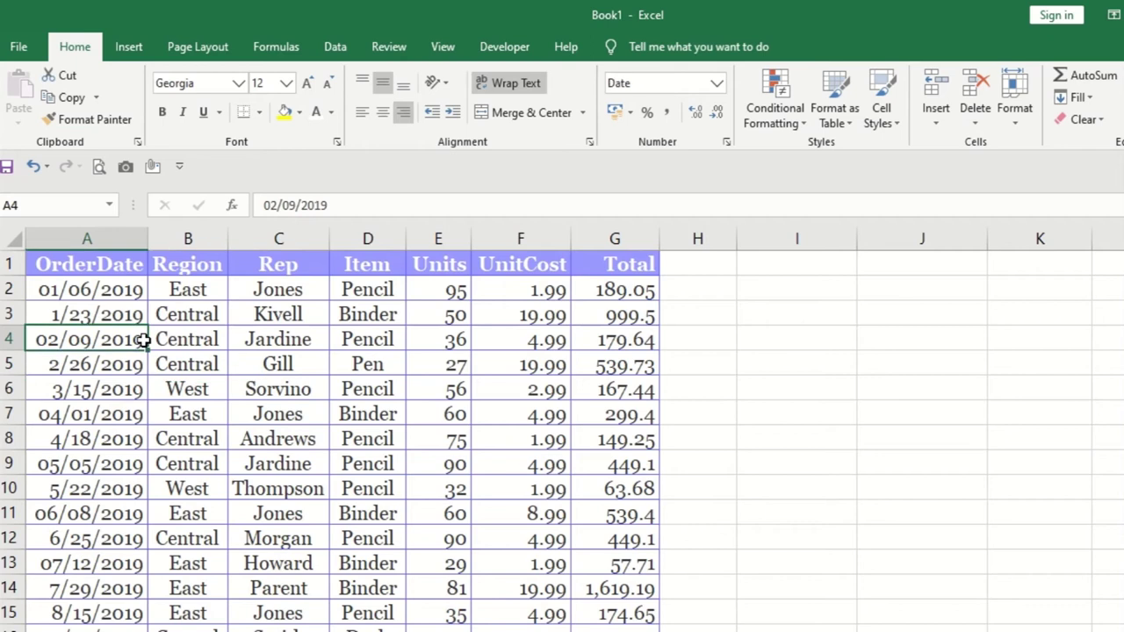
{"action": "left_click", "coordinate": [138, 295]}
{"action": "left_click", "coordinate": [318, 360]}
{"action": "left_click", "coordinate": [175, 312]}
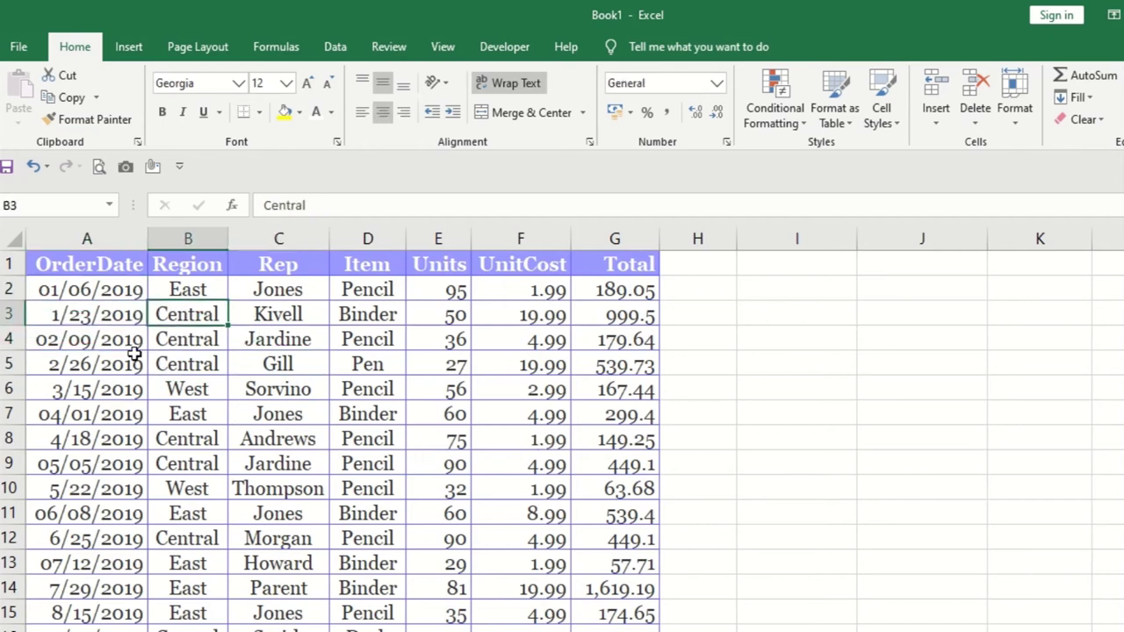
{"action": "left_click_drag", "start_coordinate": [106, 272], "coordinate": [614, 583]}
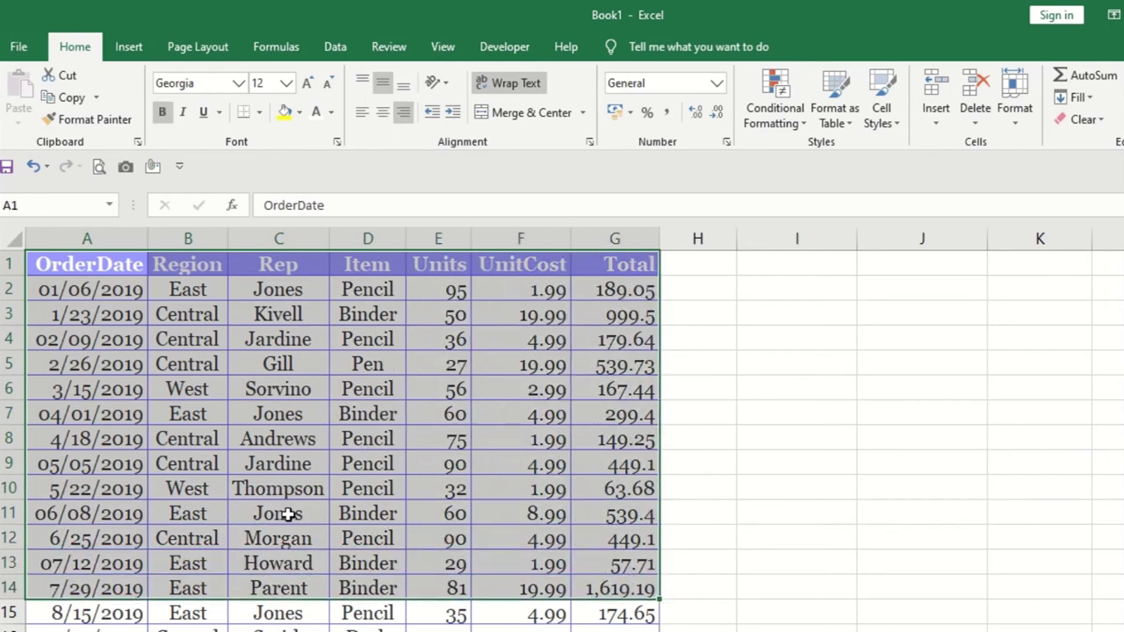
{"action": "key", "text": "alt+Tab"}
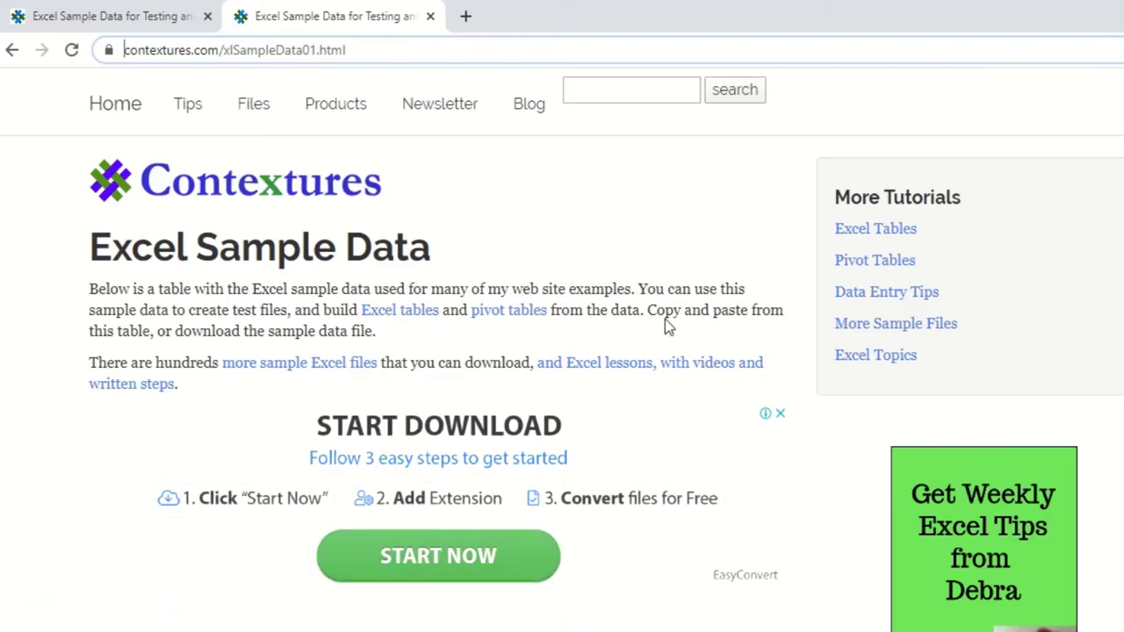
{"action": "left_click", "coordinate": [356, 53]}
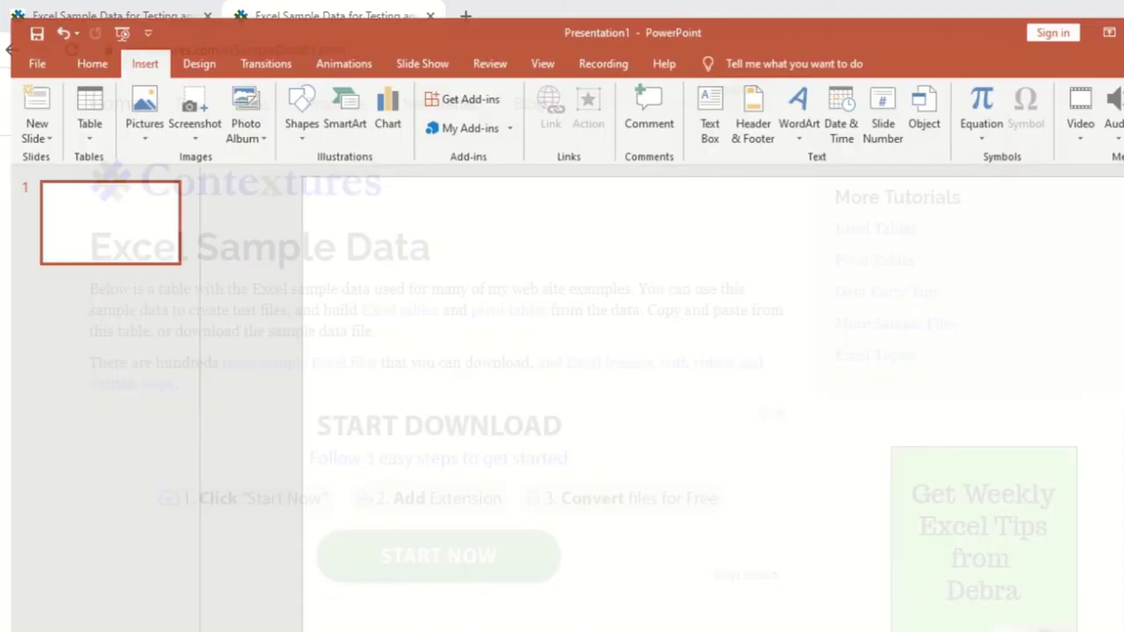
{"action": "mouse_move", "coordinate": [701, 628]}
{"action": "left_click", "coordinate": [624, 624]}
{"action": "left_click", "coordinate": [502, 434]}
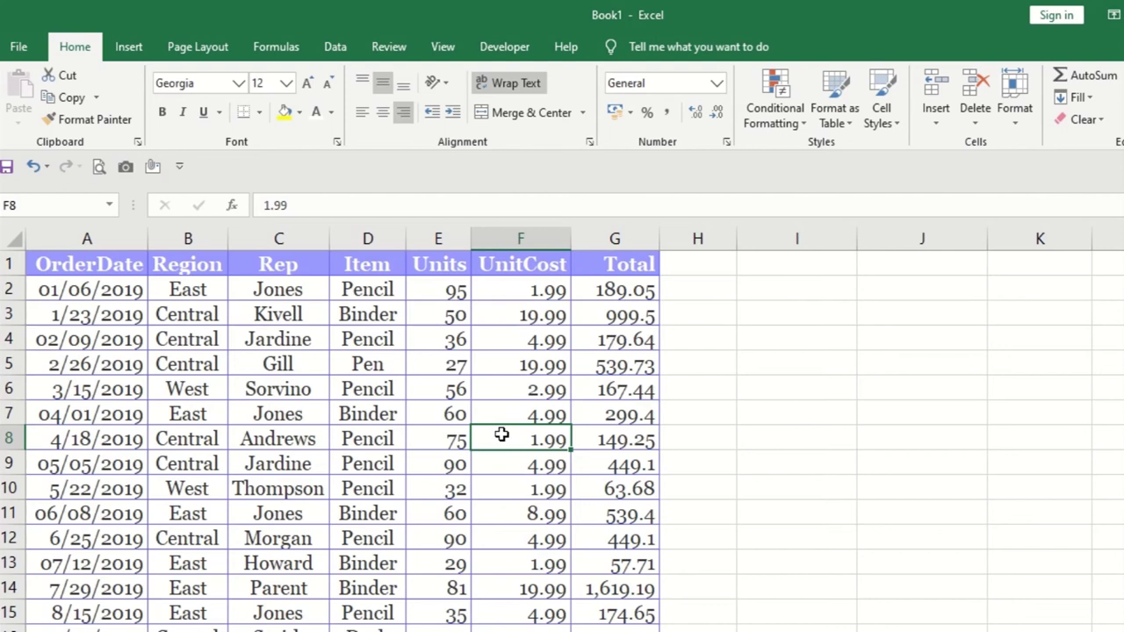
Preview Sum of UnitCost by Region and Sum of Total by Item, then create Average of Total by Item
{"action": "left_click", "coordinate": [113, 392]}
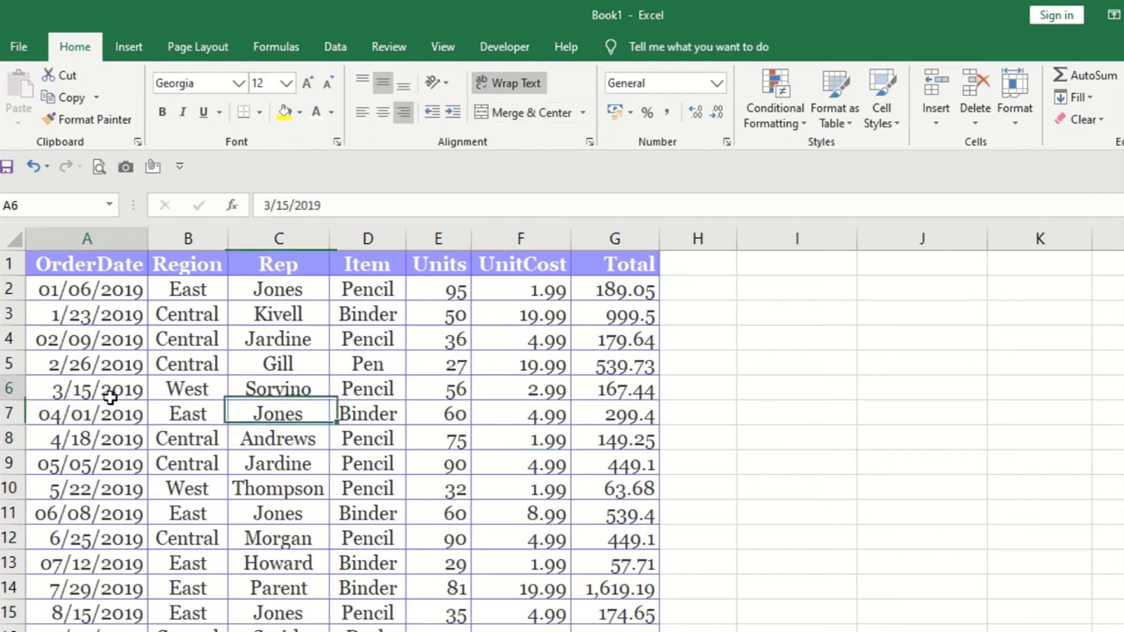
{"action": "left_click", "coordinate": [133, 314]}
{"action": "left_click", "coordinate": [126, 291]}
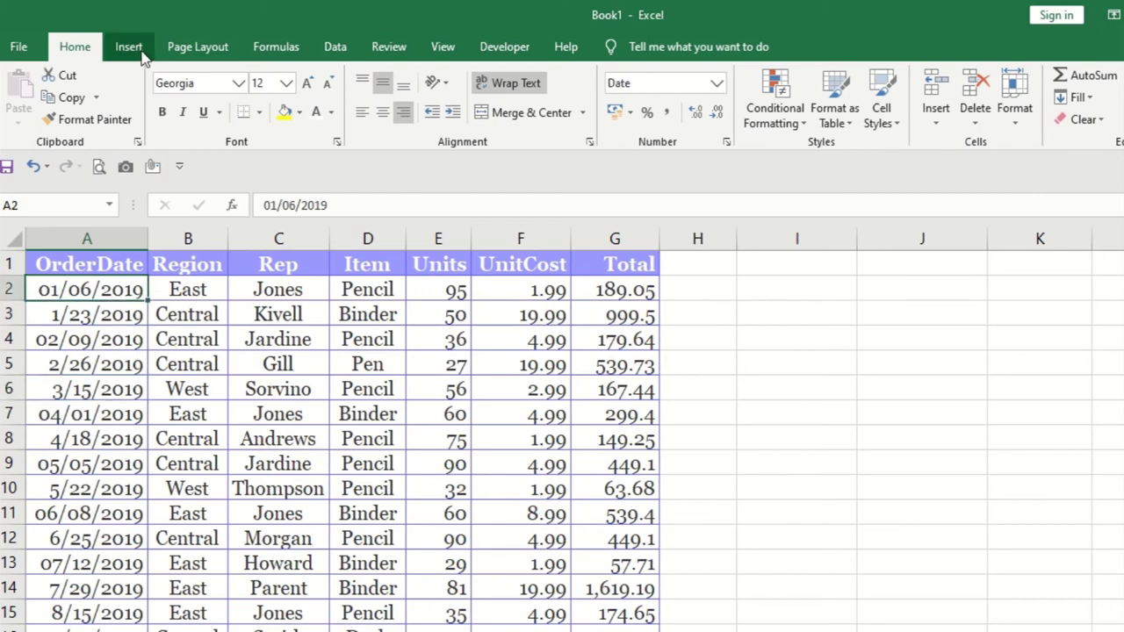
{"action": "left_click", "coordinate": [128, 47]}
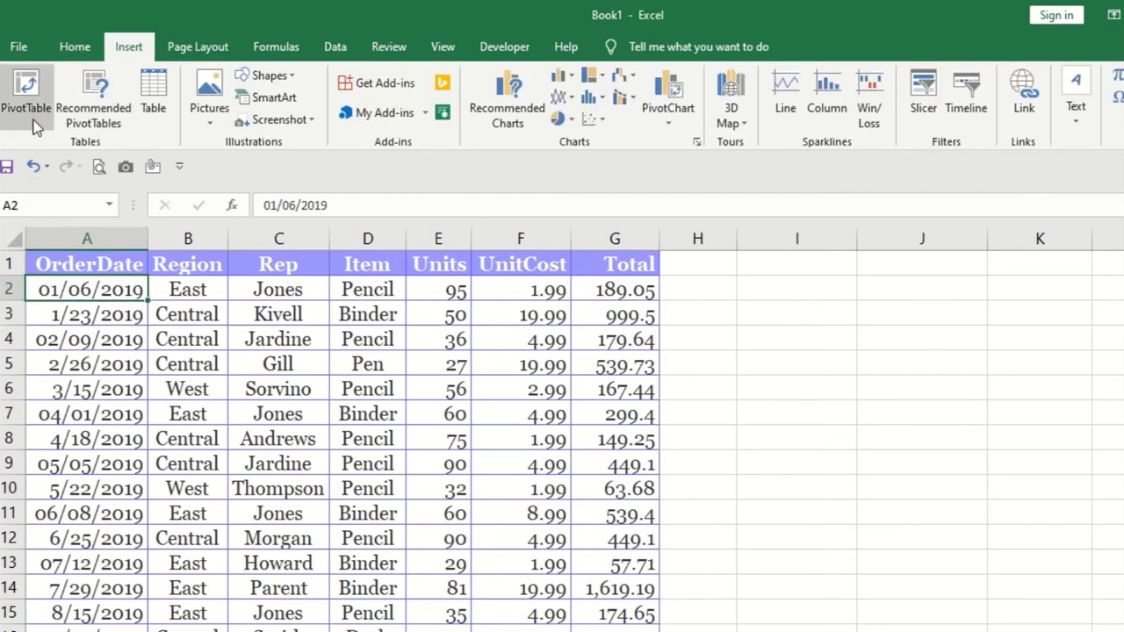
{"action": "left_click", "coordinate": [121, 130]}
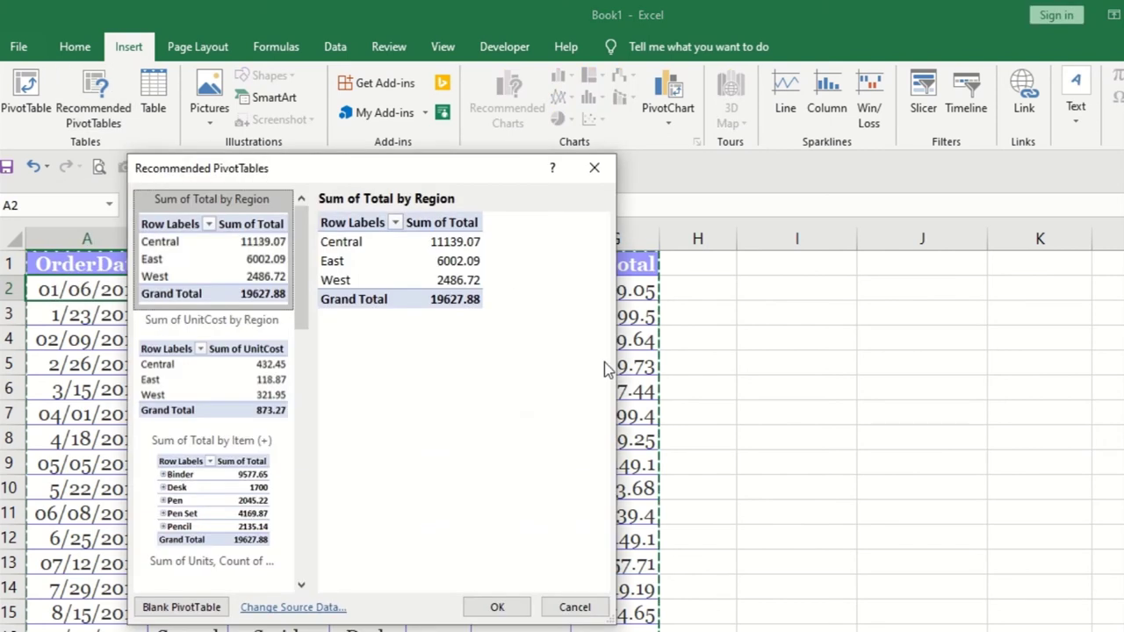
{"action": "left_click", "coordinate": [234, 369]}
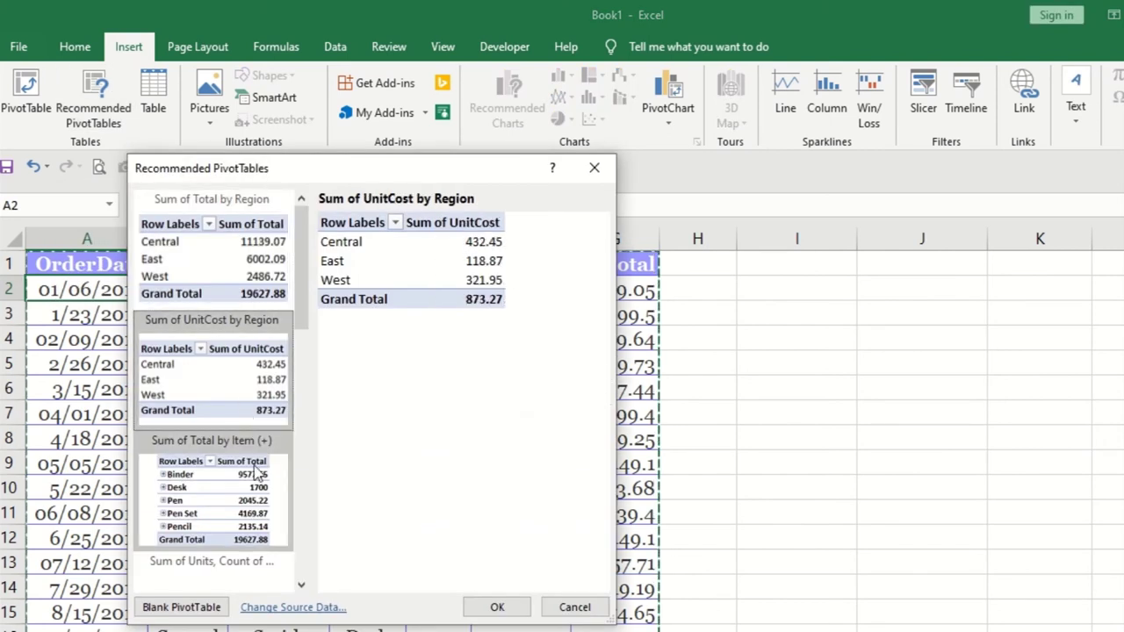
{"action": "left_click", "coordinate": [255, 476]}
{"action": "scroll", "coordinate": [241, 334], "scroll_direction": "down", "scroll_amount": 3}
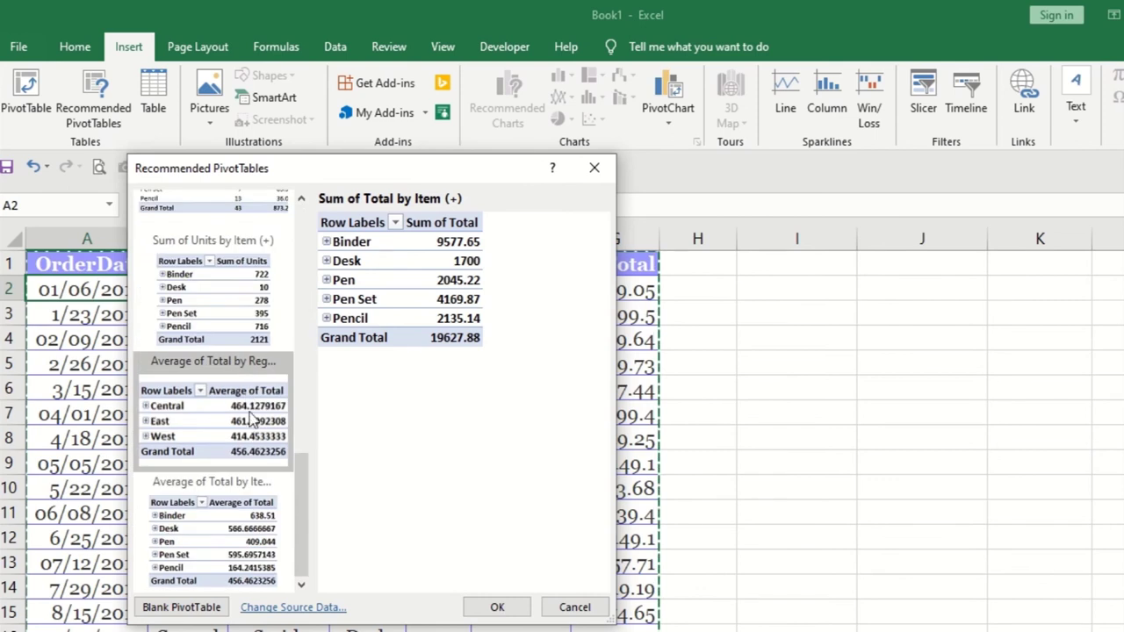
{"action": "left_click", "coordinate": [257, 520]}
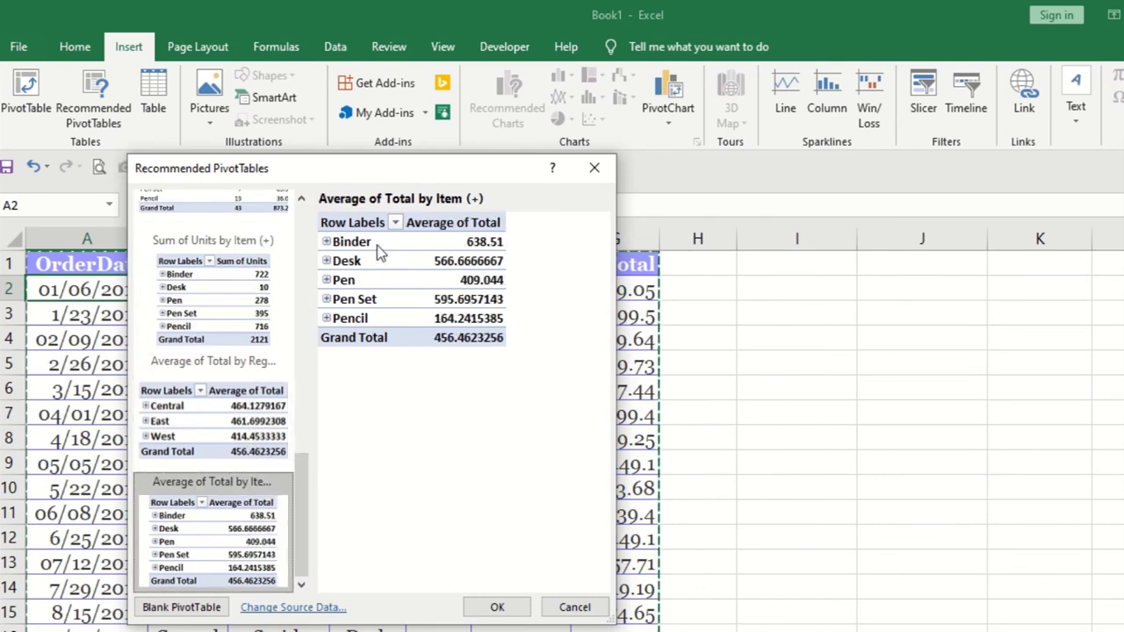
{"action": "left_click", "coordinate": [497, 605]}
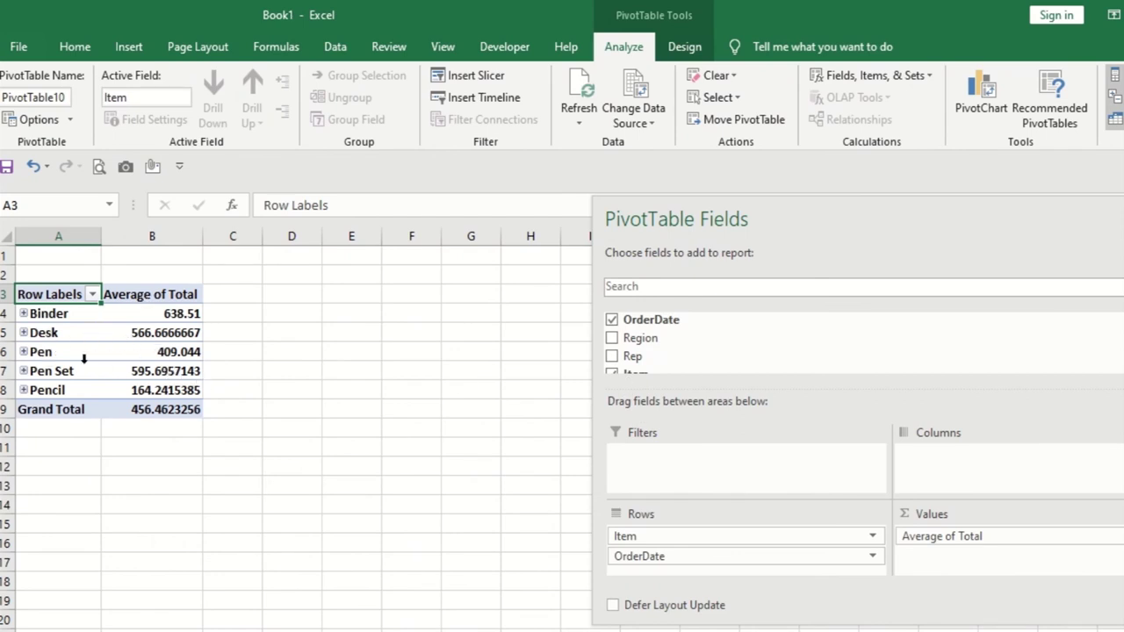
Inspect the averages in B4:B8 and item labels in A4:A8, then undo the PivotTable
{"action": "left_click_drag", "start_coordinate": [166, 313], "coordinate": [158, 391]}
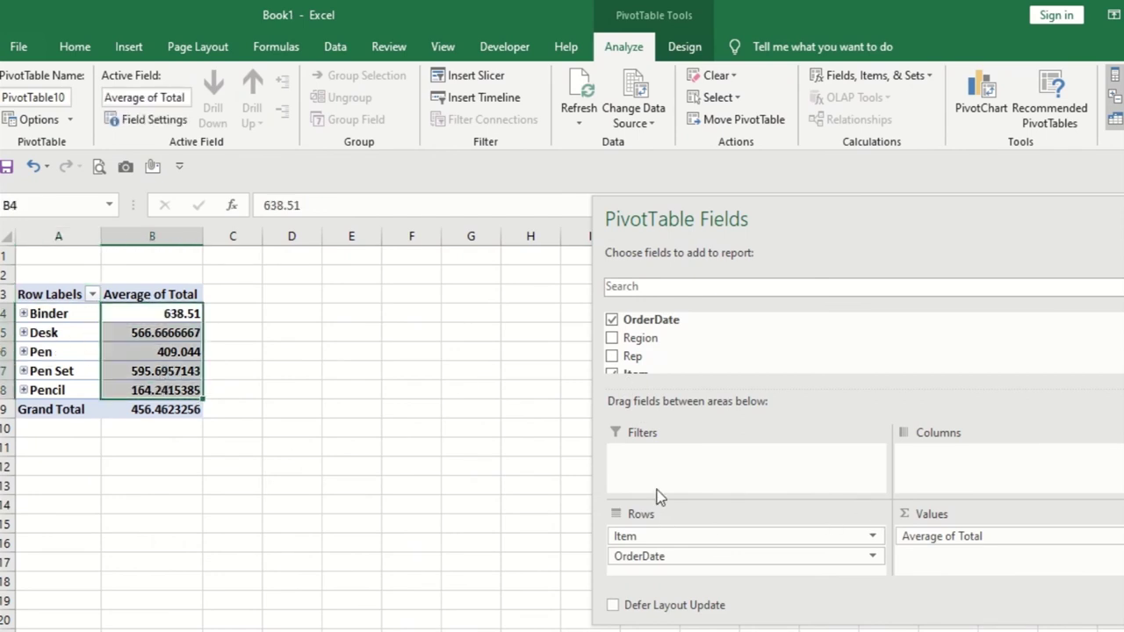
{"action": "left_click", "coordinate": [59, 304]}
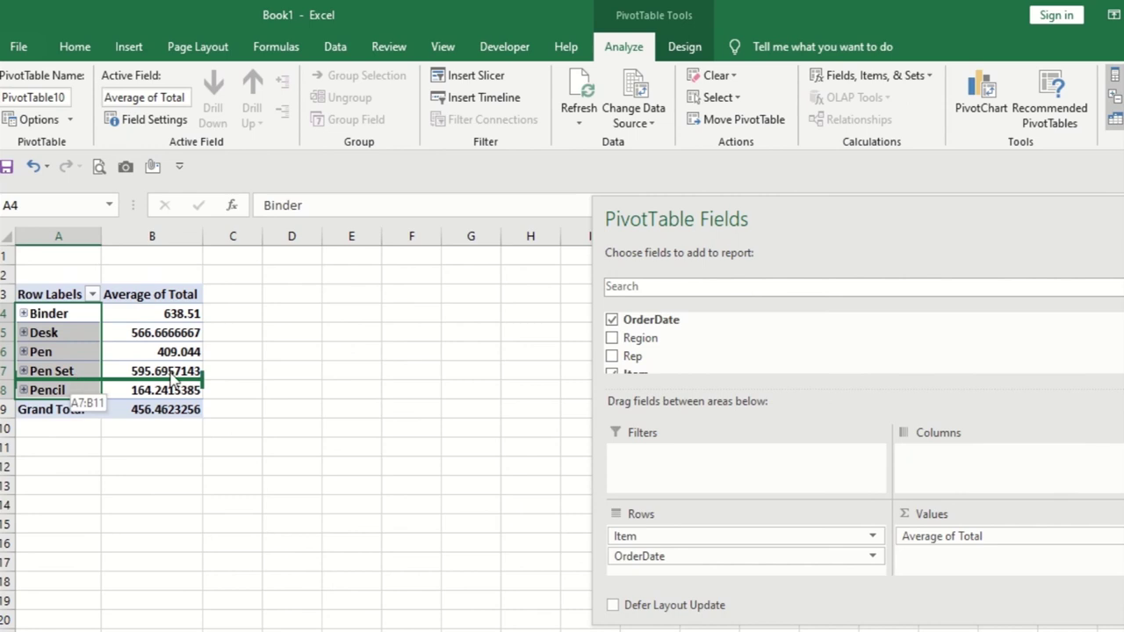
{"action": "left_click", "coordinate": [266, 462]}
{"action": "left_click", "coordinate": [182, 505]}
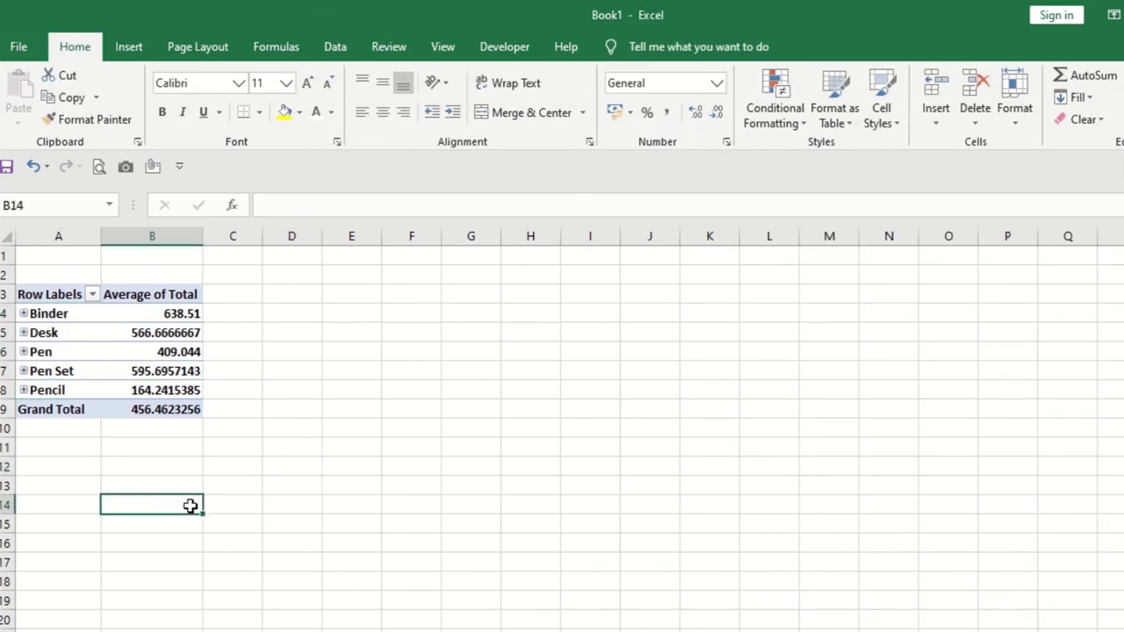
{"action": "key", "text": "ctrl+z"}
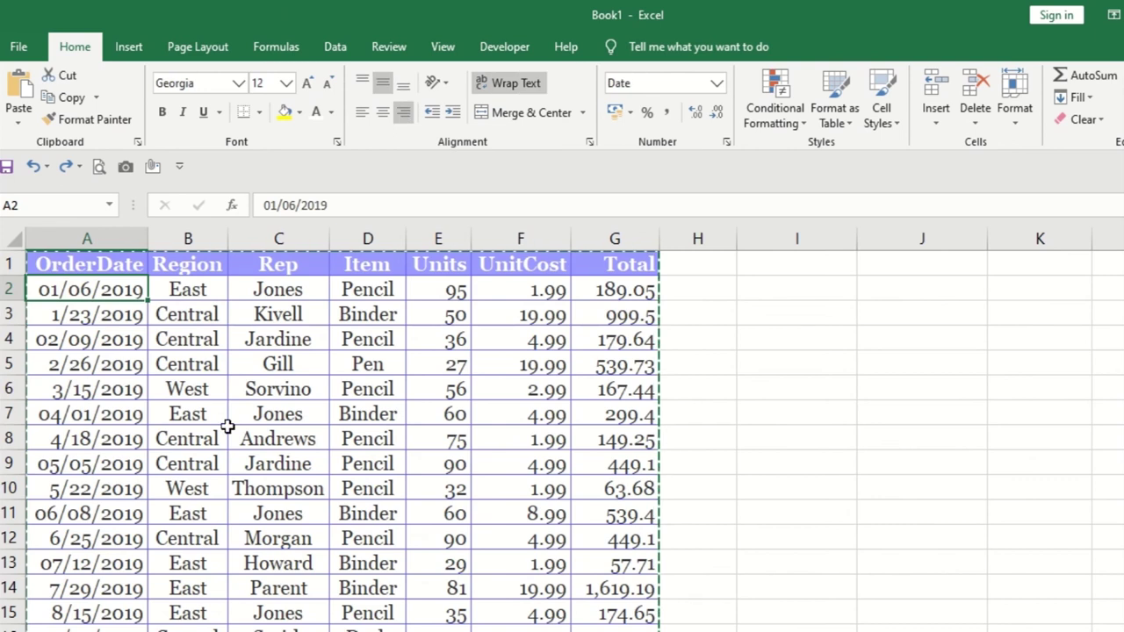
{"action": "left_click", "coordinate": [211, 430]}
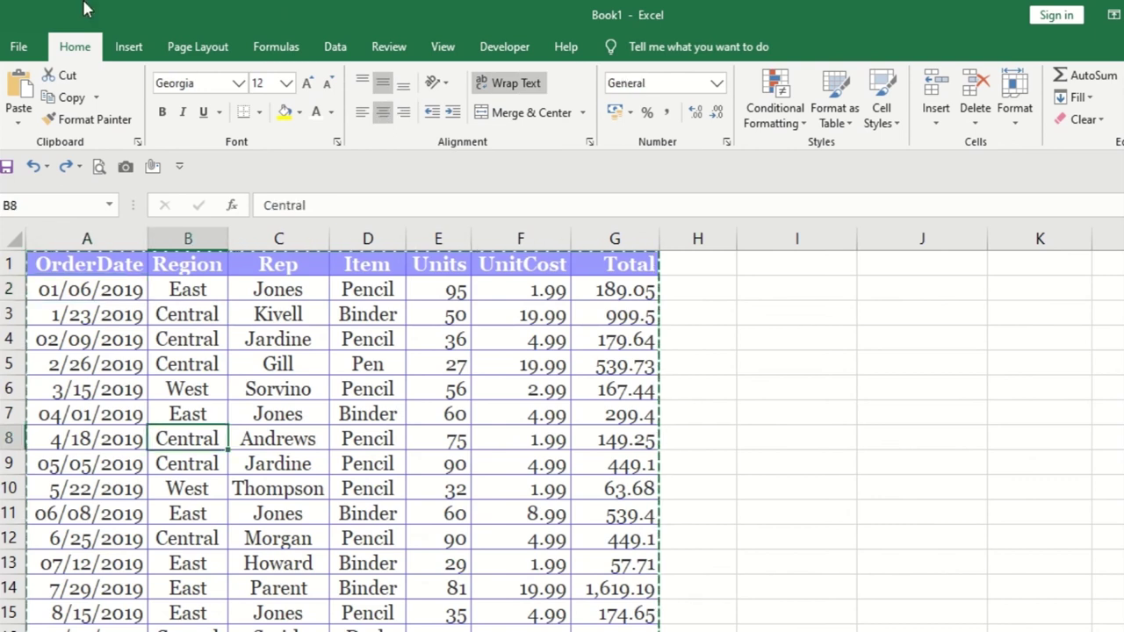
{"action": "left_click", "coordinate": [132, 49]}
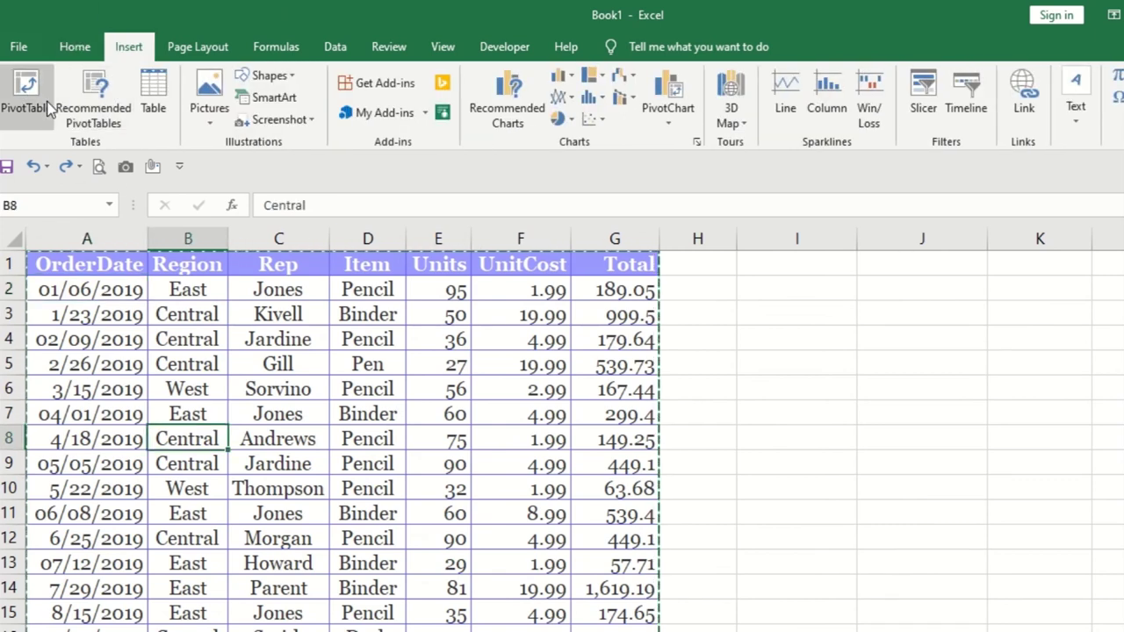
{"action": "left_click", "coordinate": [35, 112]}
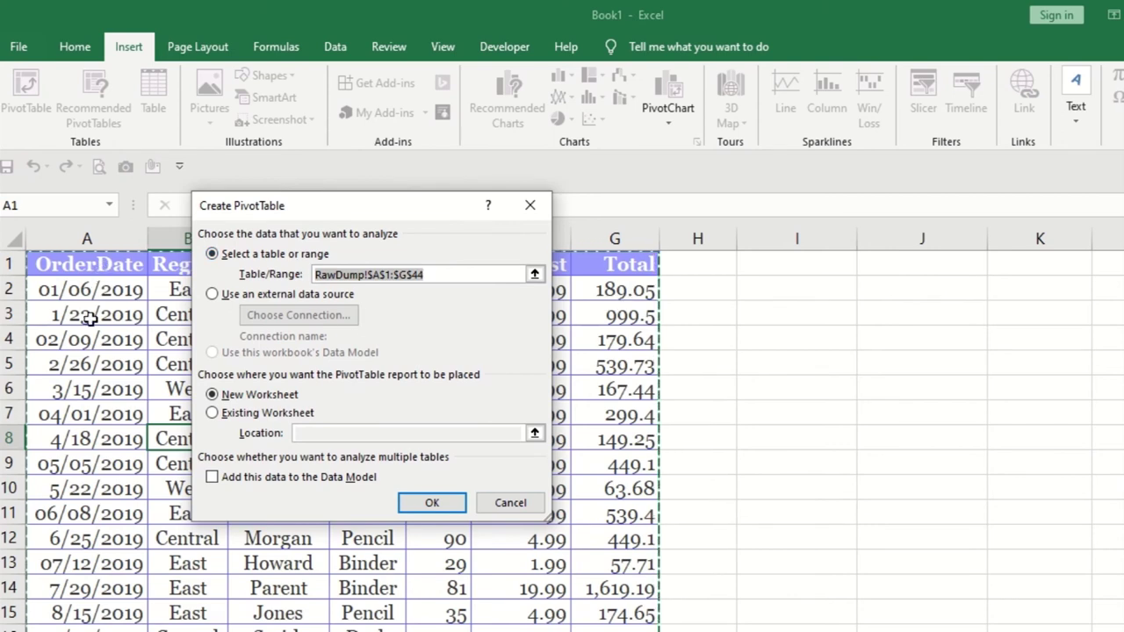
{"action": "left_click", "coordinate": [110, 386]}
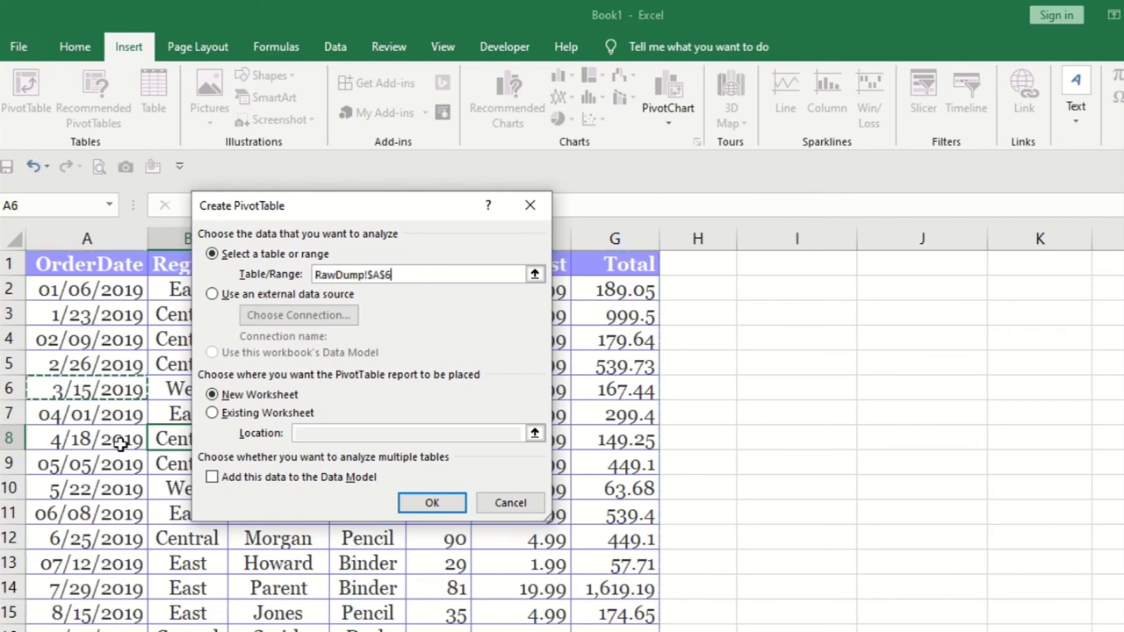
{"action": "left_click", "coordinate": [534, 509]}
{"action": "left_click", "coordinate": [212, 385]}
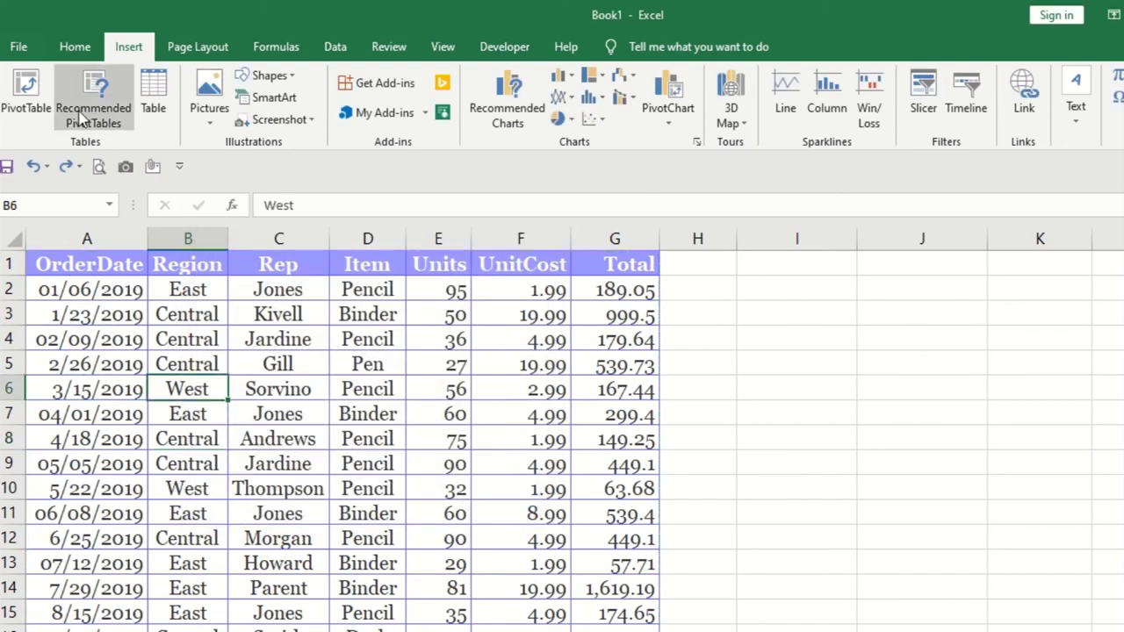
{"action": "left_click", "coordinate": [33, 108]}
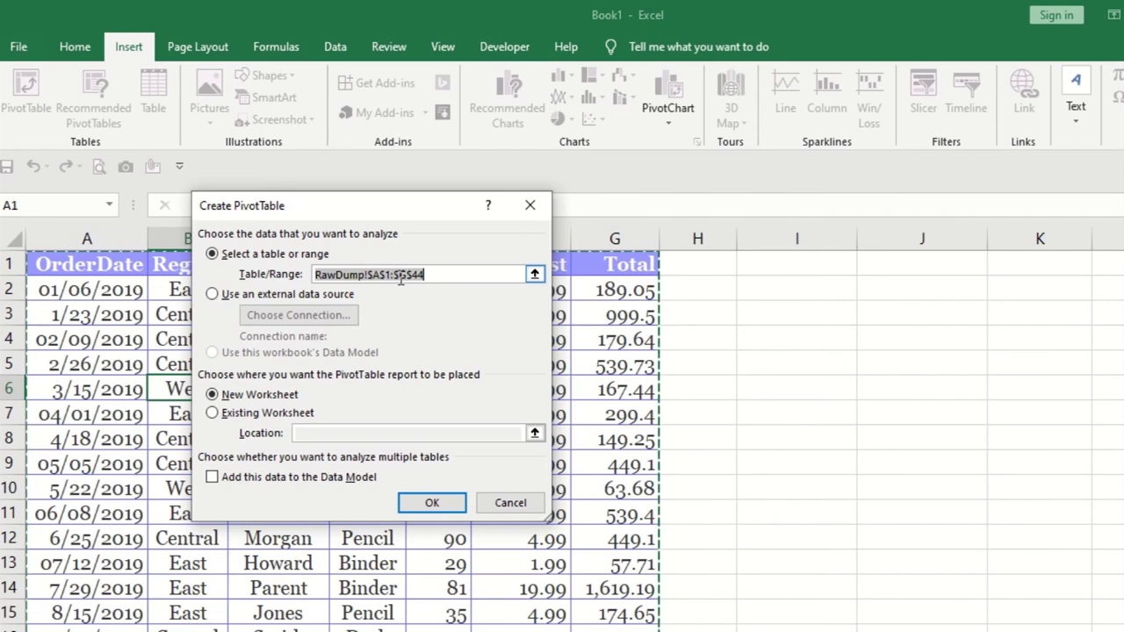
{"action": "left_click", "coordinate": [505, 502]}
{"action": "left_click", "coordinate": [815, 409]}
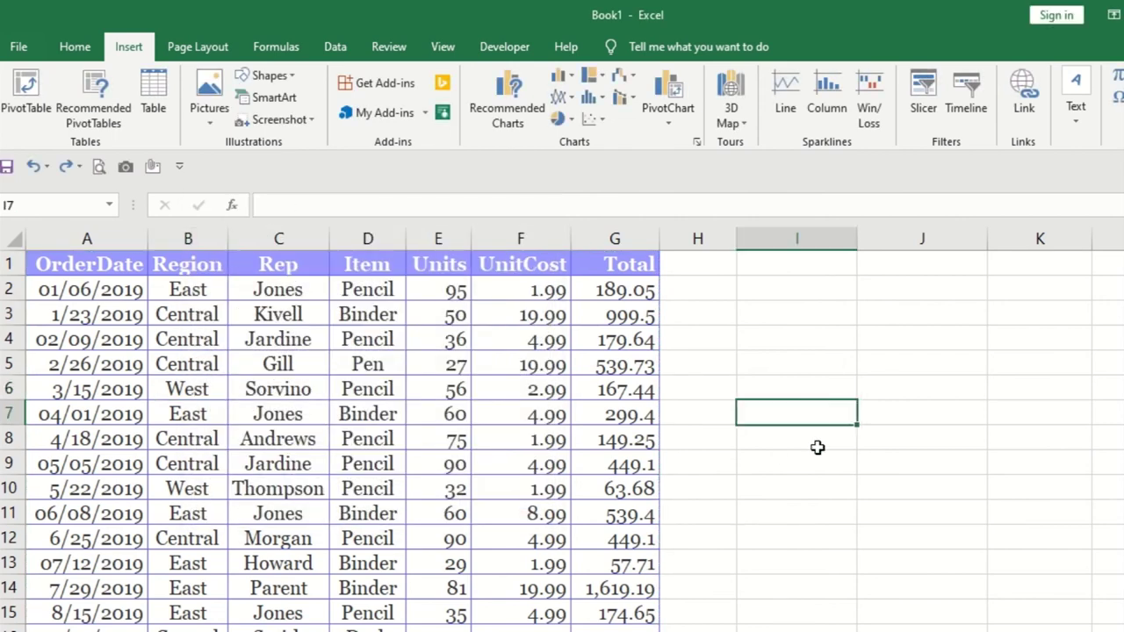
Start a PivotTable from part of the sales data, then cancel it
{"action": "left_click", "coordinate": [25, 104]}
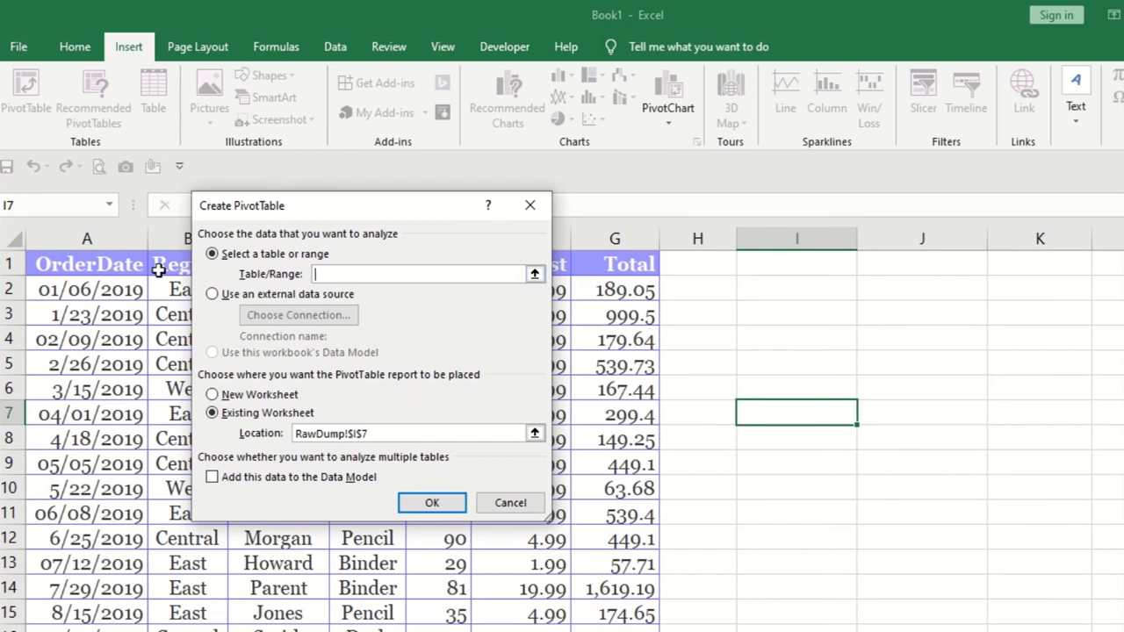
{"action": "left_click_drag", "start_coordinate": [120, 266], "coordinate": [597, 586]}
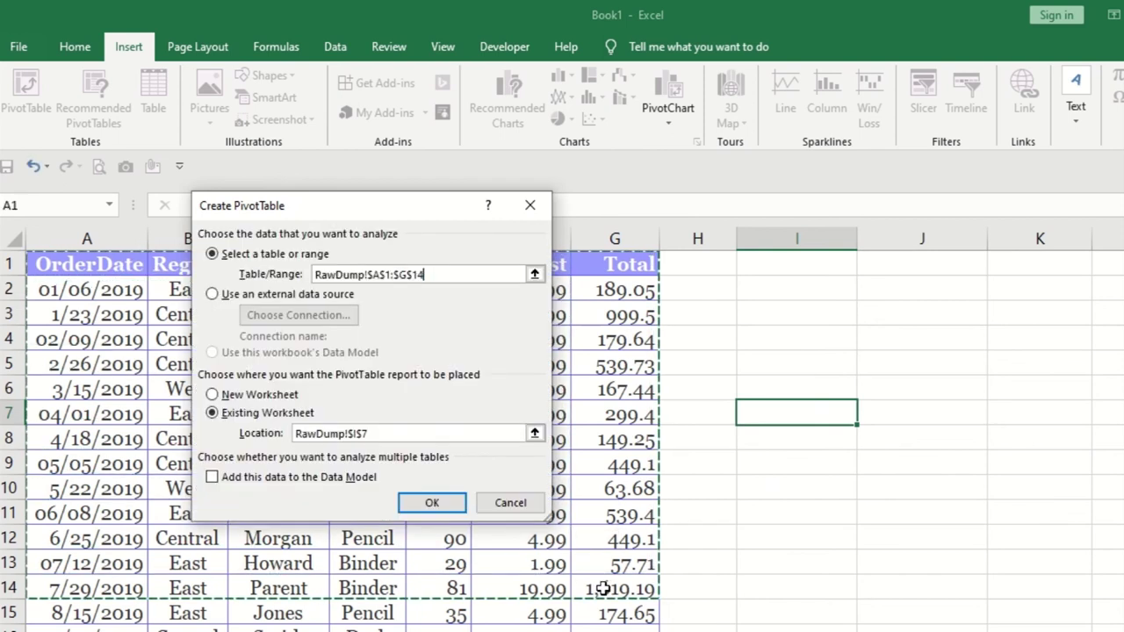
{"action": "left_click", "coordinate": [498, 497]}
Start a PivotTable from the full range RawDump!$A$1:$G$44 and choose its worksheet placement
{"action": "left_click", "coordinate": [340, 393]}
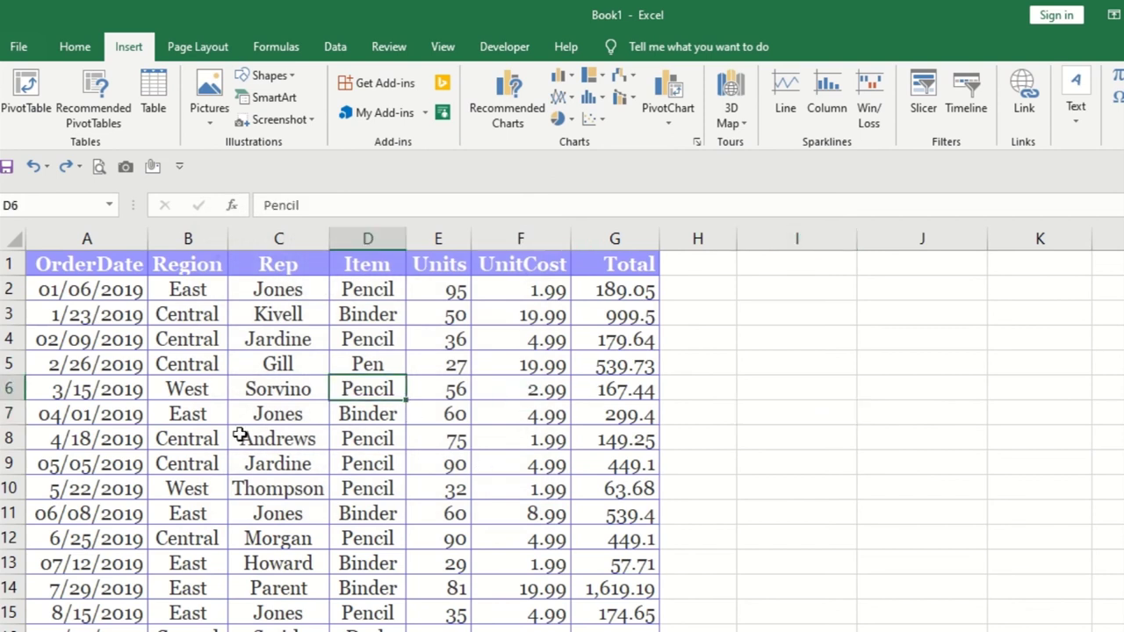
{"action": "left_click", "coordinate": [287, 384]}
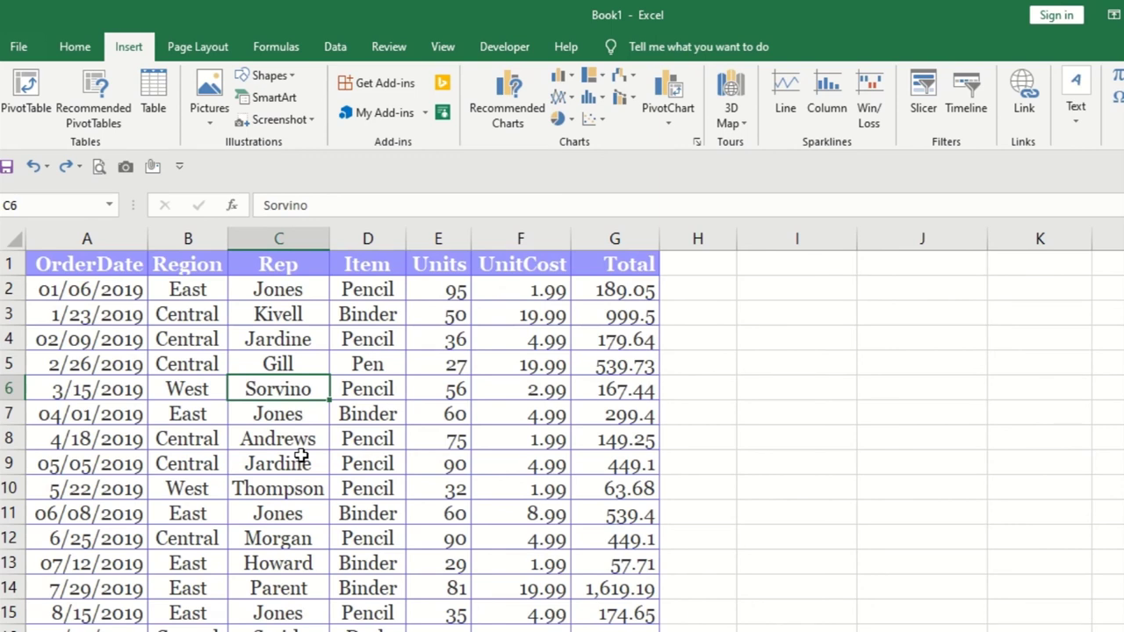
{"action": "left_click", "coordinate": [191, 373]}
{"action": "left_click", "coordinate": [25, 91]}
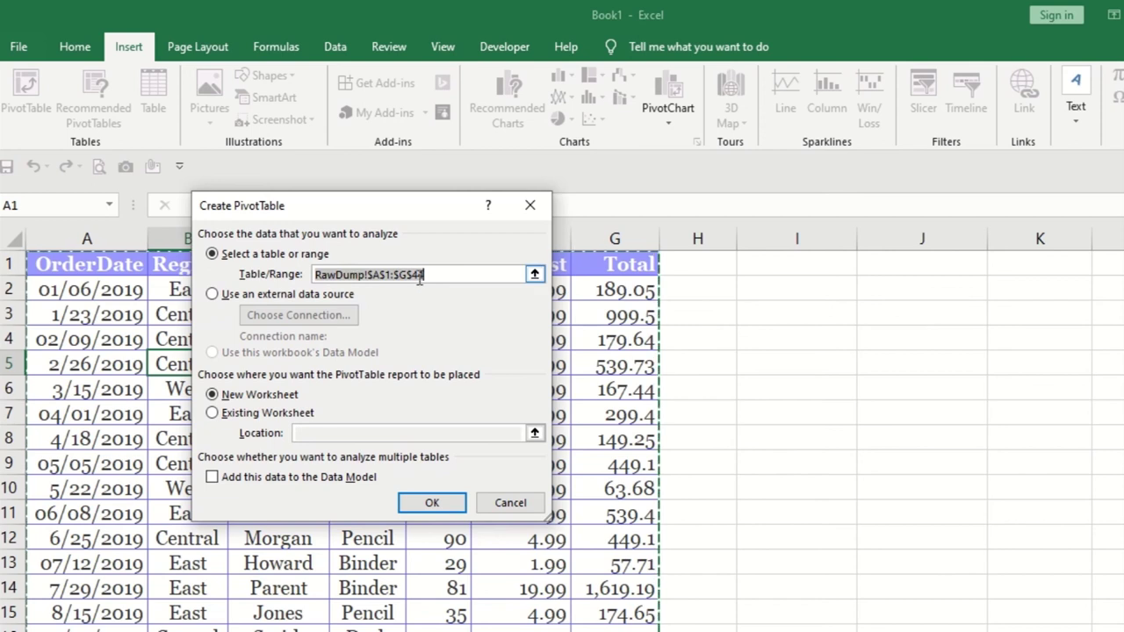
{"action": "left_click", "coordinate": [252, 415]}
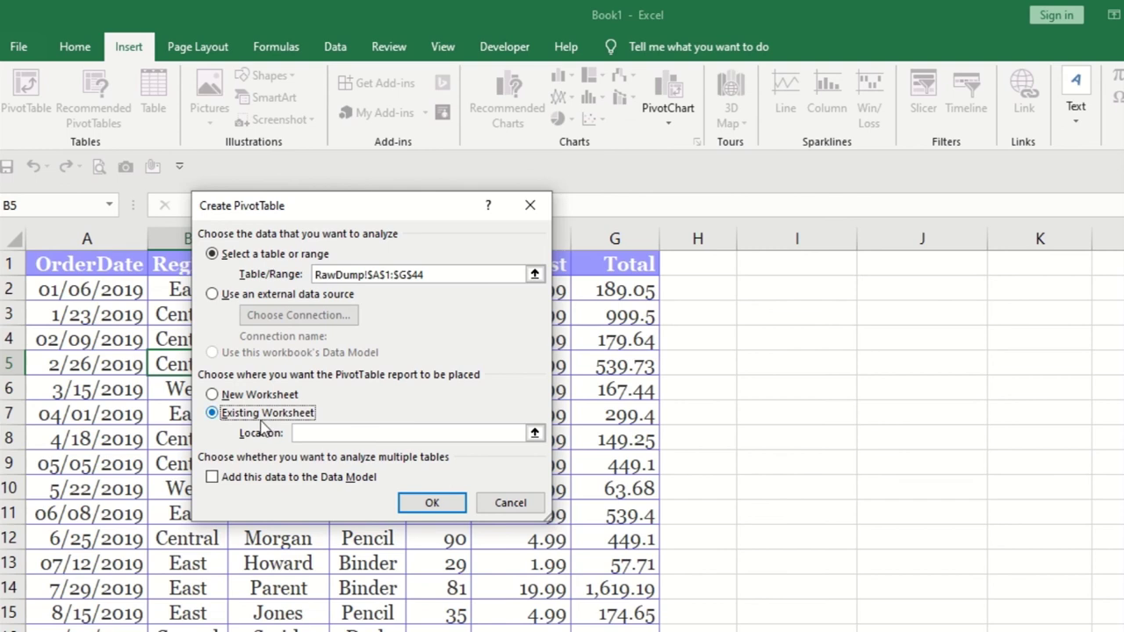
{"action": "left_click", "coordinate": [263, 395]}
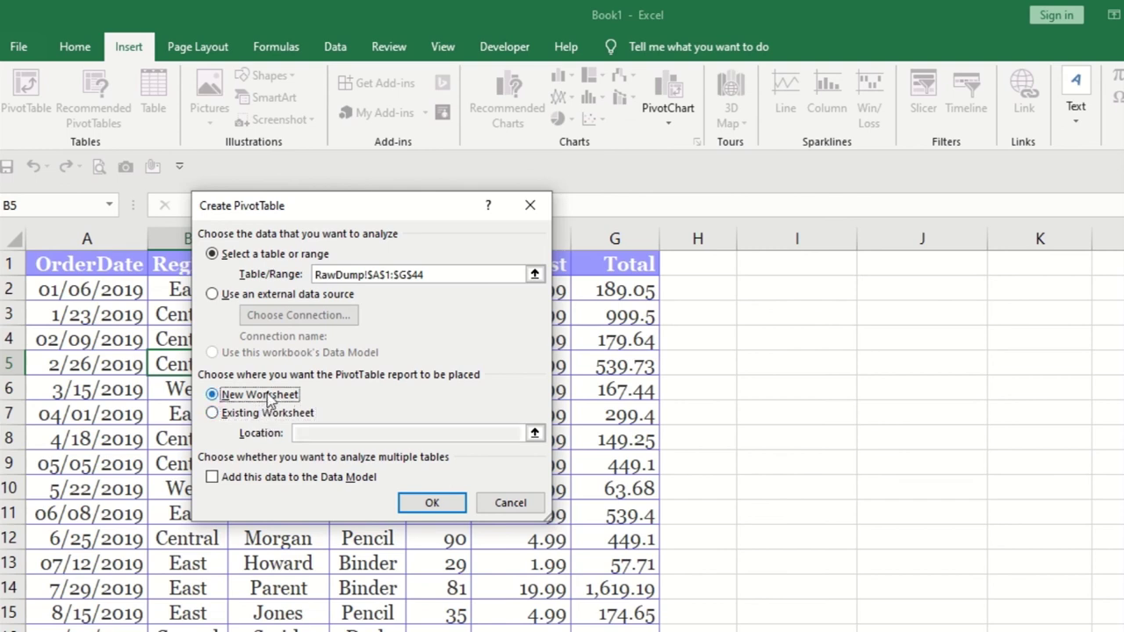
Choose New Worksheet as the location and create the empty PivotTable11 at cell A3
{"action": "left_click", "coordinate": [273, 415]}
{"action": "left_click", "coordinate": [303, 432]}
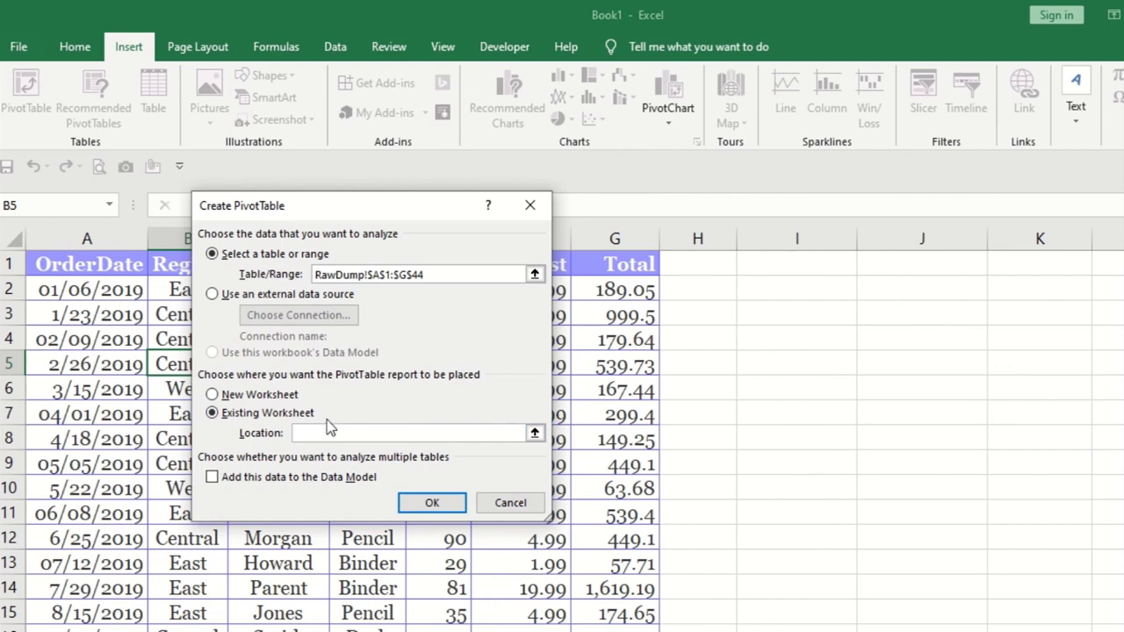
{"action": "left_click", "coordinate": [290, 395]}
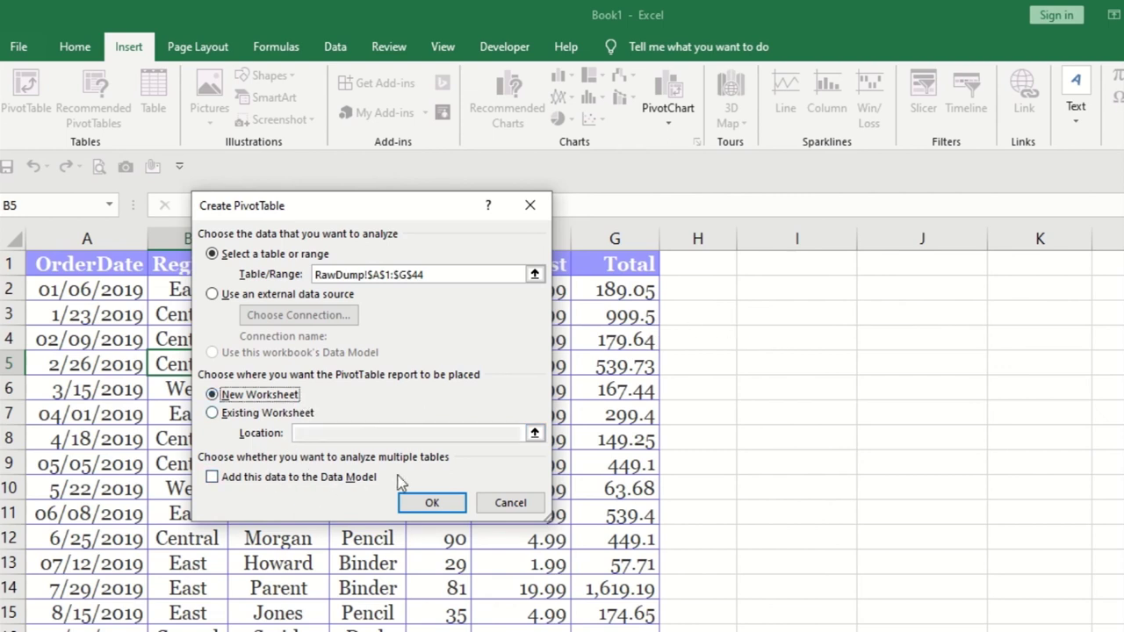
{"action": "left_click", "coordinate": [436, 504]}
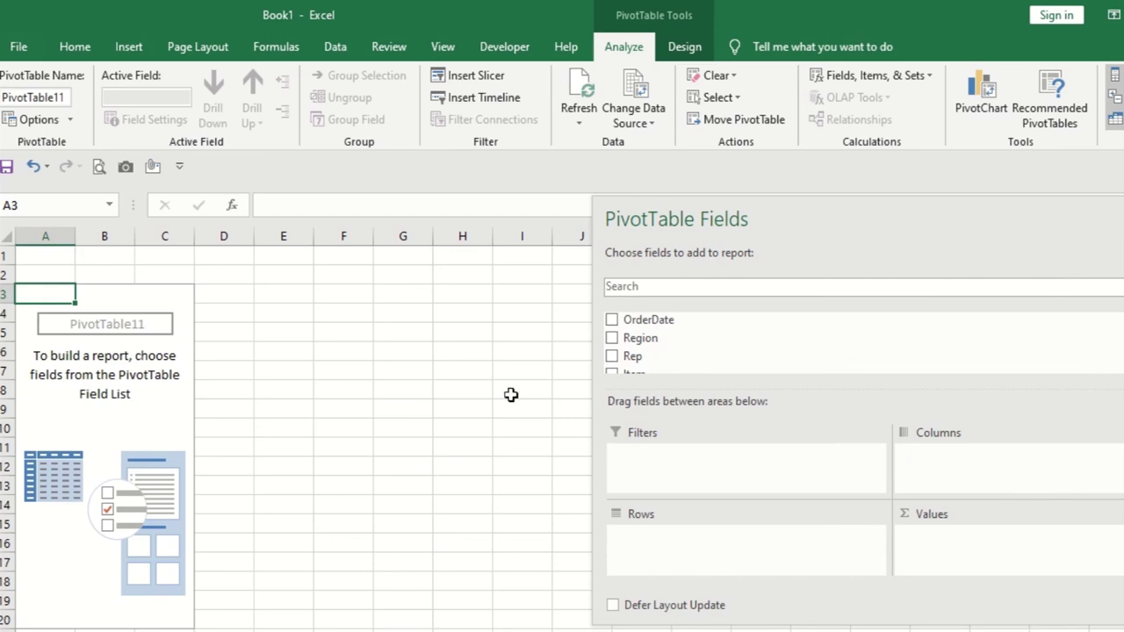
Add Region as a row field with OrderDate nested beneath it
{"action": "left_click_drag", "start_coordinate": [636, 338], "coordinate": [659, 532]}
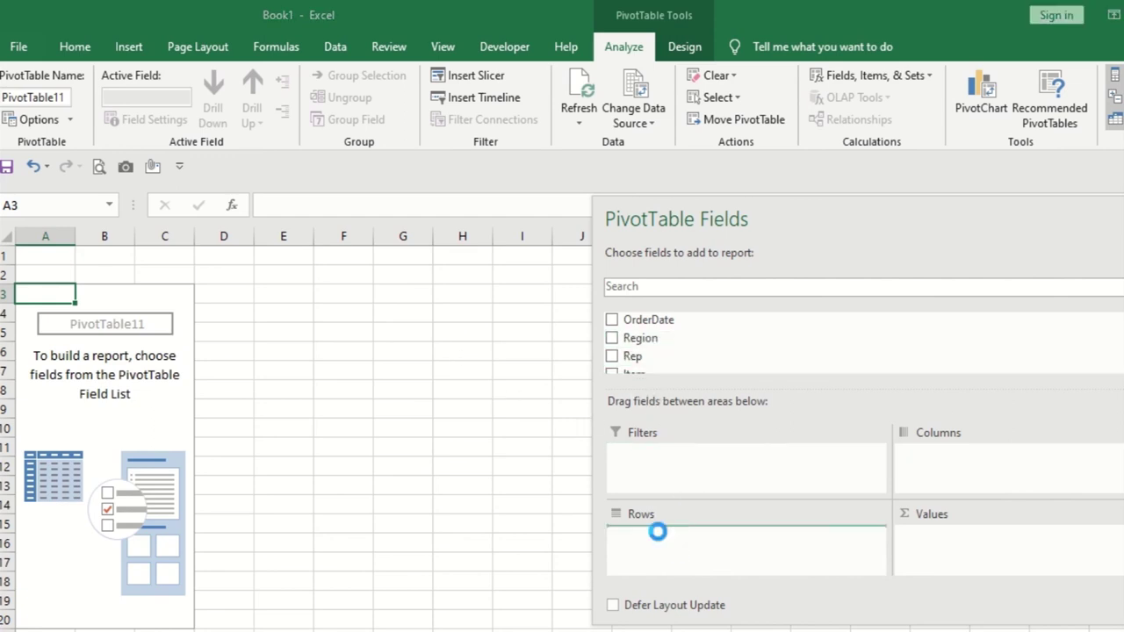
{"action": "mouse_move", "coordinate": [651, 355]}
{"action": "left_mouse_down"}
{"action": "mouse_move", "coordinate": [632, 357]}
{"action": "mouse_move", "coordinate": [873, 526]}
{"action": "mouse_move", "coordinate": [968, 457]}
{"action": "mouse_move", "coordinate": [825, 428]}
{"action": "mouse_move", "coordinate": [665, 349]}
{"action": "left_mouse_up"}
{"action": "scroll", "coordinate": [653, 373], "scroll_direction": "up", "scroll_amount": 2}
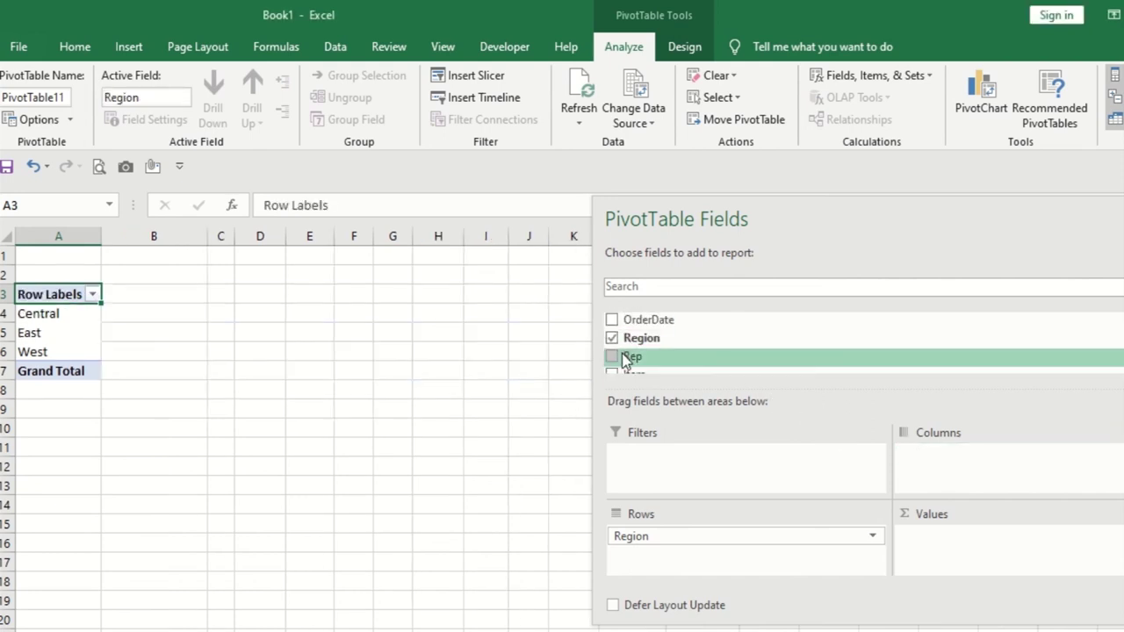
{"action": "left_click", "coordinate": [612, 320]}
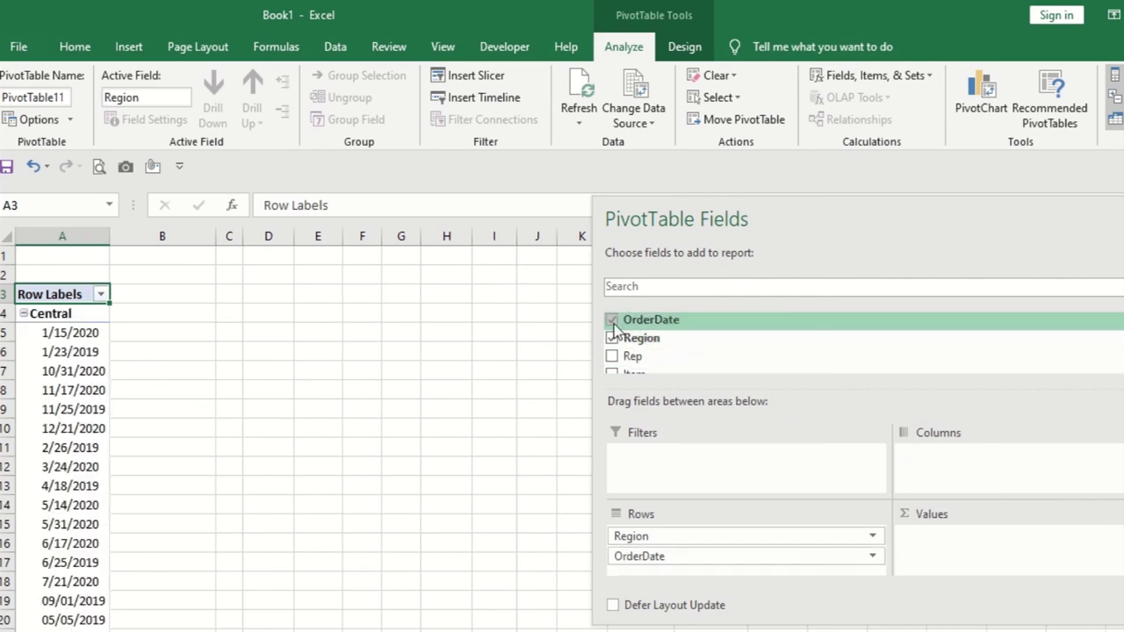
Place Item in the columns and add Sum of Units as the values
{"action": "scroll", "coordinate": [91, 406], "scroll_direction": "down", "scroll_amount": 8}
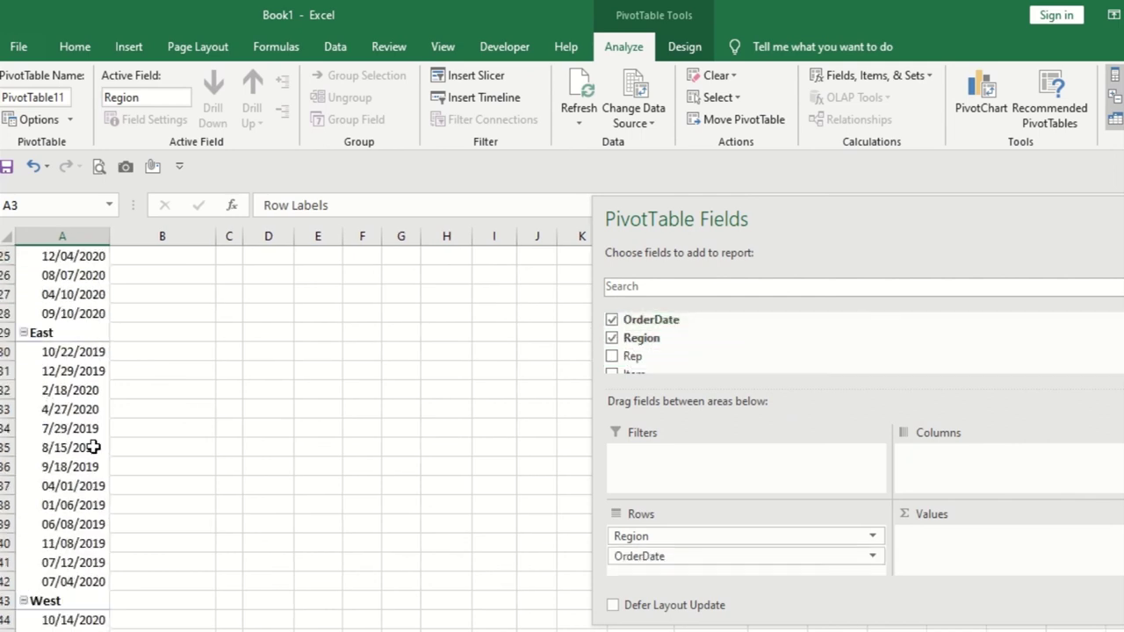
{"action": "scroll", "coordinate": [70, 472], "scroll_direction": "down", "scroll_amount": 2}
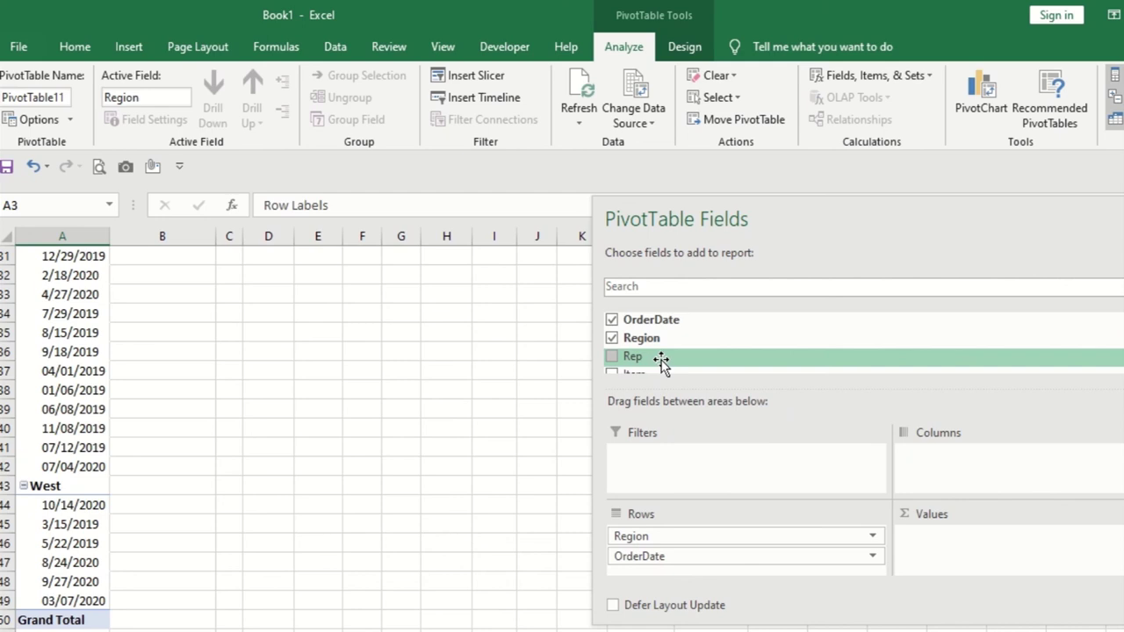
{"action": "scroll", "coordinate": [658, 362], "scroll_direction": "down", "scroll_amount": 3}
{"action": "scroll", "coordinate": [648, 355], "scroll_direction": "up", "scroll_amount": 3}
{"action": "scroll", "coordinate": [629, 373], "scroll_direction": "down", "scroll_amount": 2}
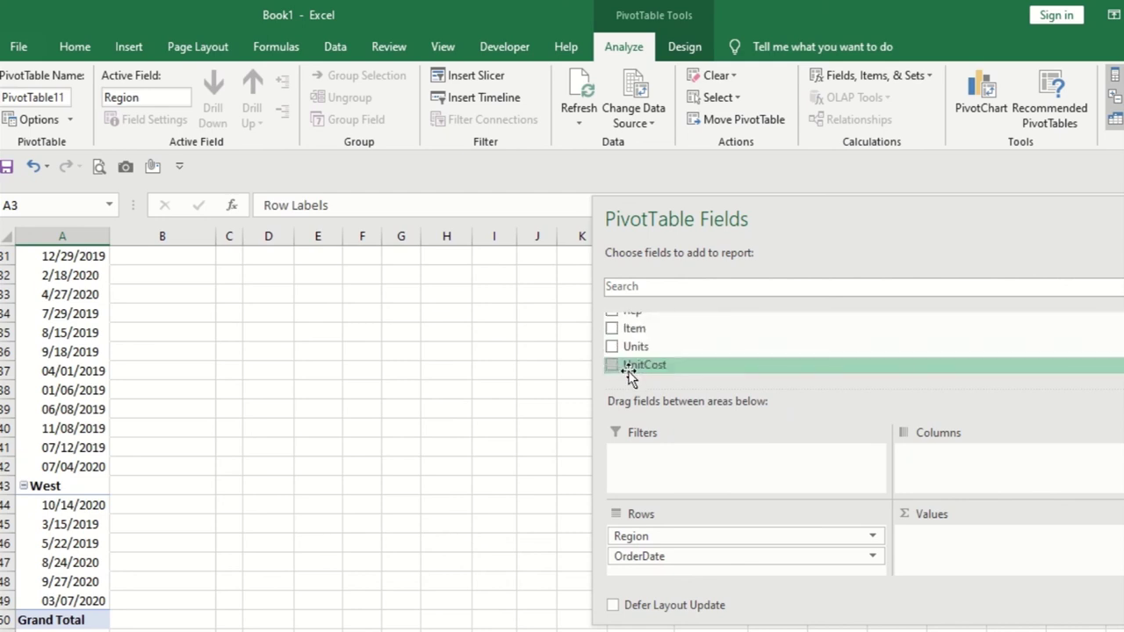
{"action": "left_click", "coordinate": [614, 330]}
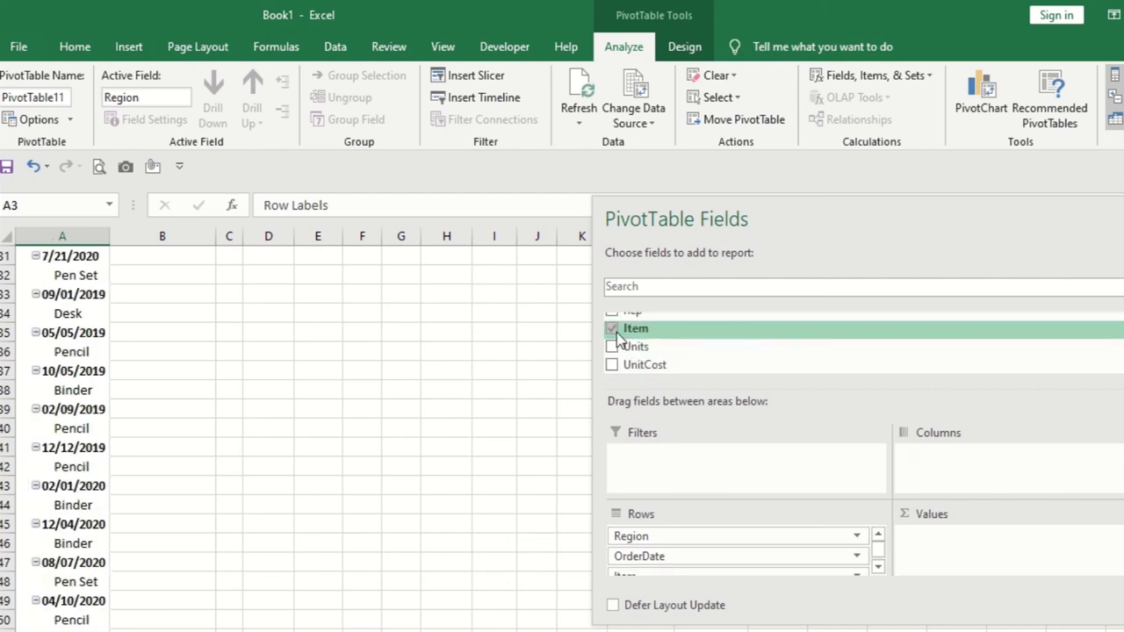
{"action": "left_click_drag", "start_coordinate": [618, 338], "coordinate": [940, 454]}
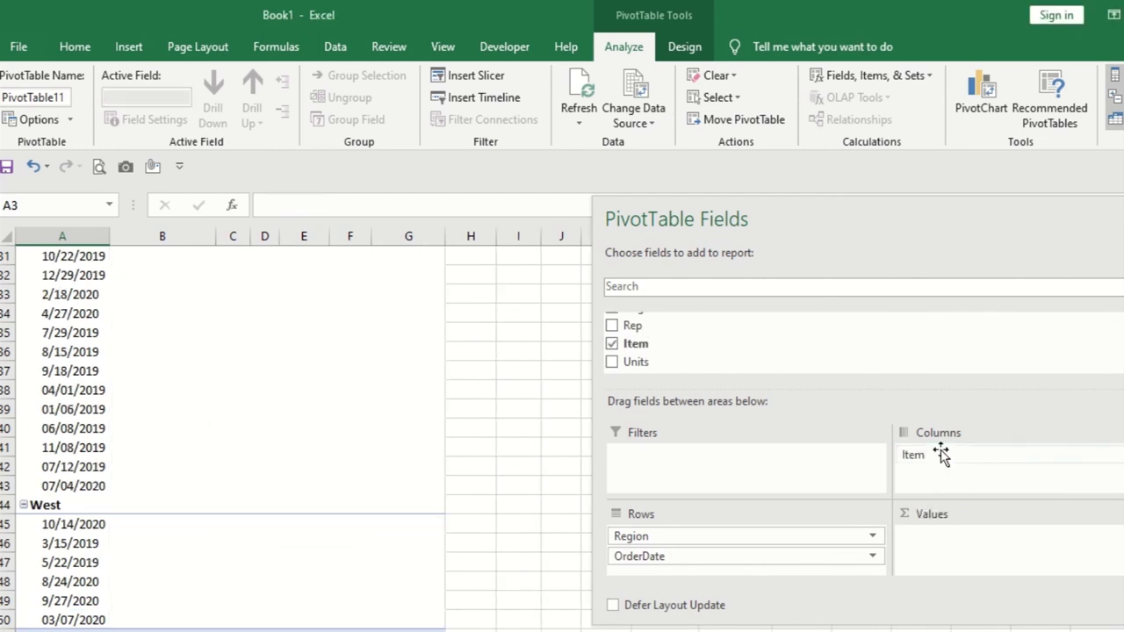
{"action": "scroll", "coordinate": [258, 444], "scroll_direction": "up", "scroll_amount": 10}
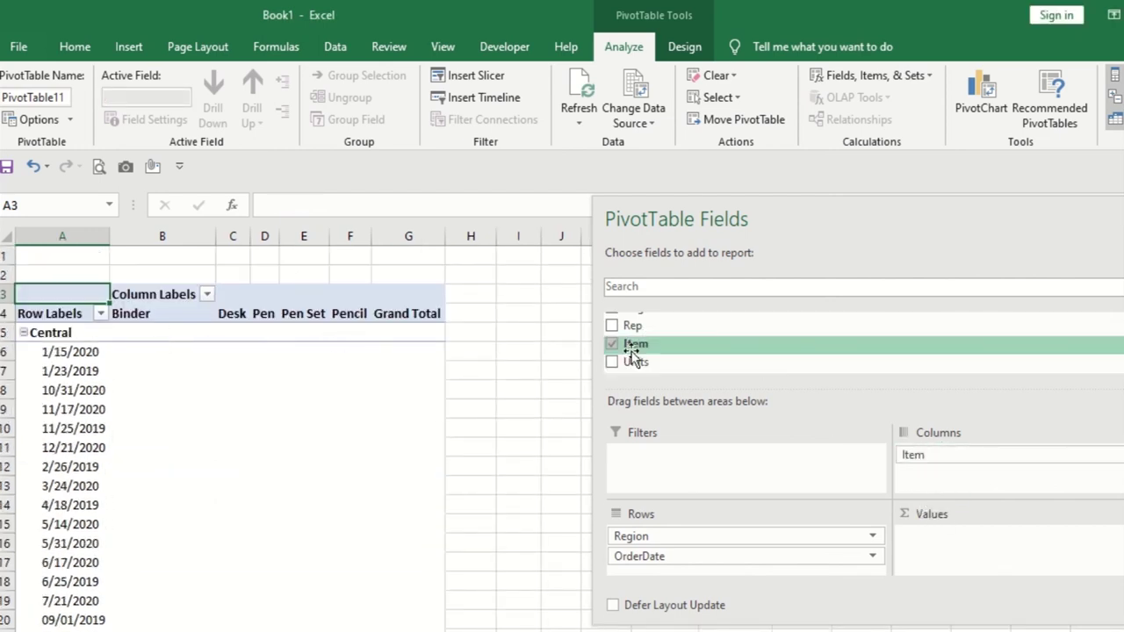
{"action": "left_click", "coordinate": [612, 367]}
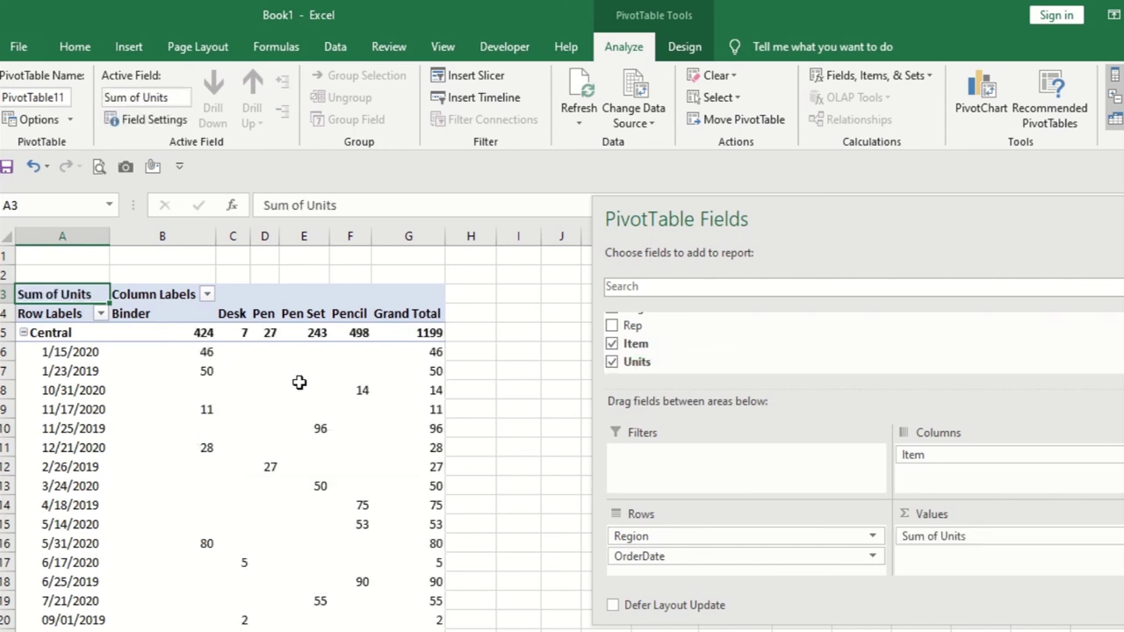
{"action": "left_click", "coordinate": [70, 371]}
{"action": "key", "text": "ctrl+shift+Down"}
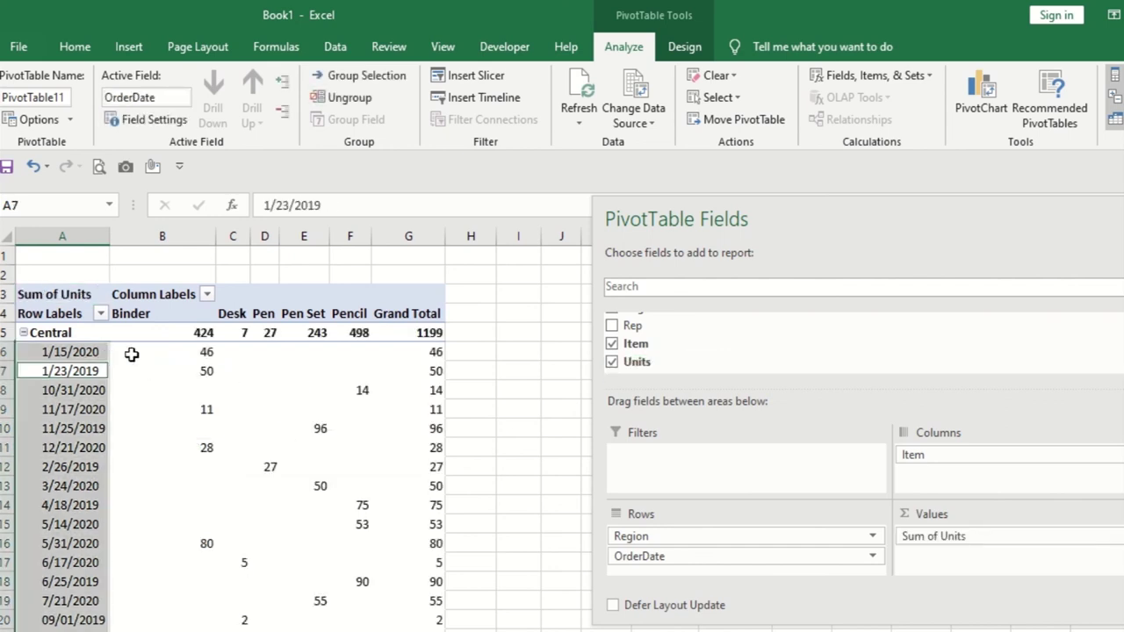
{"action": "scroll", "coordinate": [178, 409], "scroll_direction": "down", "scroll_amount": 5}
{"action": "scroll", "coordinate": [229, 474], "scroll_direction": "down", "scroll_amount": 10}
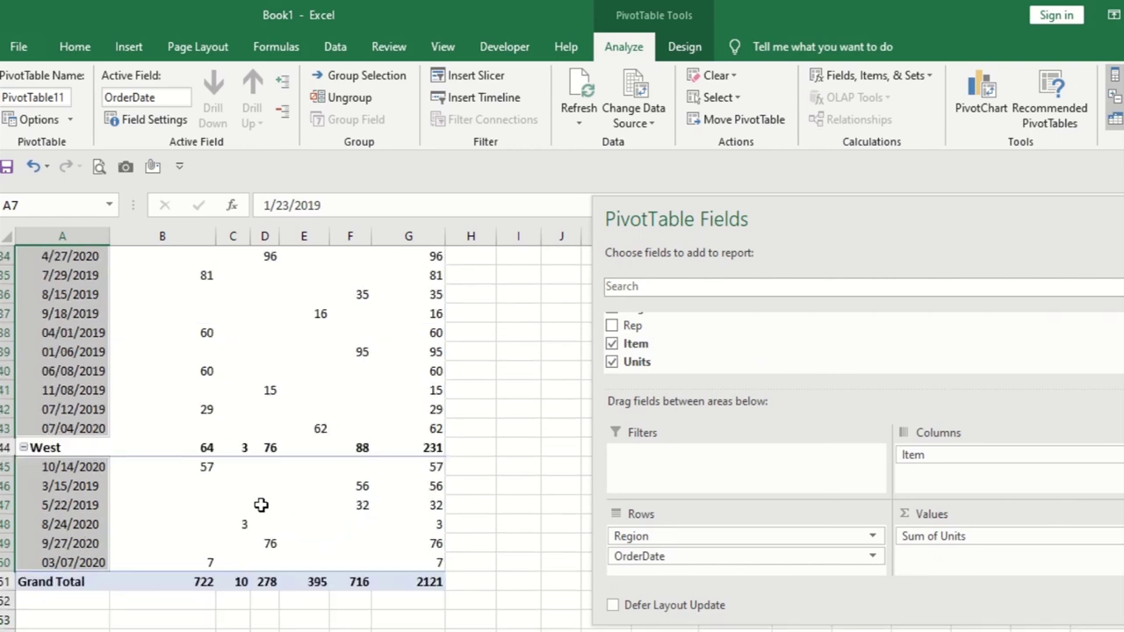
{"action": "scroll", "coordinate": [259, 514], "scroll_direction": "up", "scroll_amount": 4}
{"action": "scroll", "coordinate": [259, 514], "scroll_direction": "up", "scroll_amount": 11}
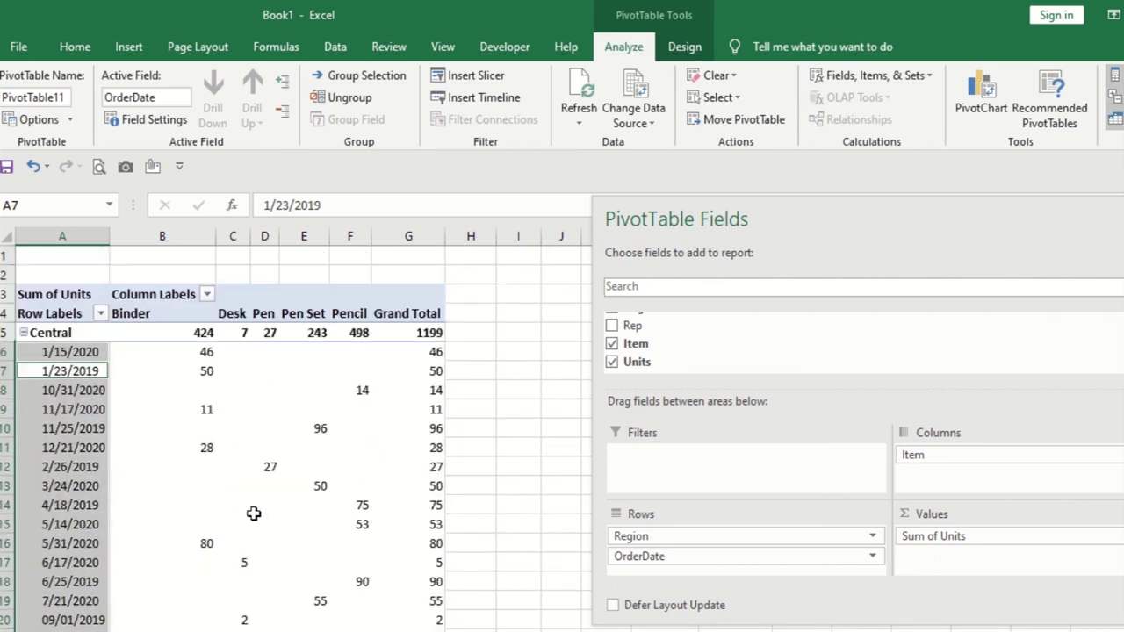
{"action": "left_click", "coordinate": [147, 410]}
{"action": "mouse_move", "coordinate": [151, 409]}
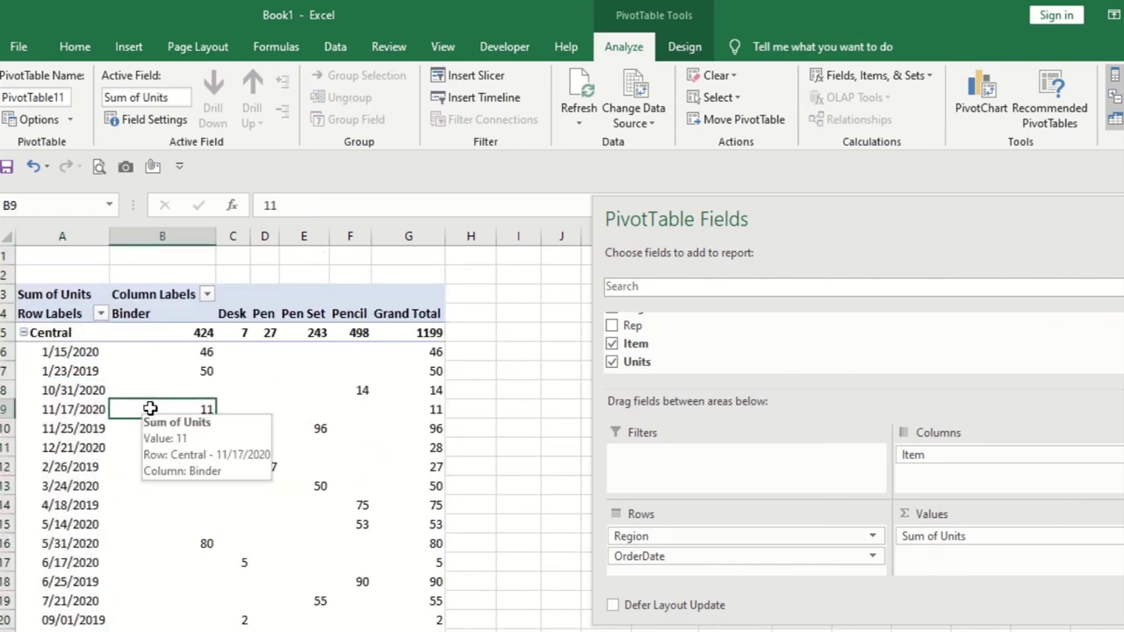